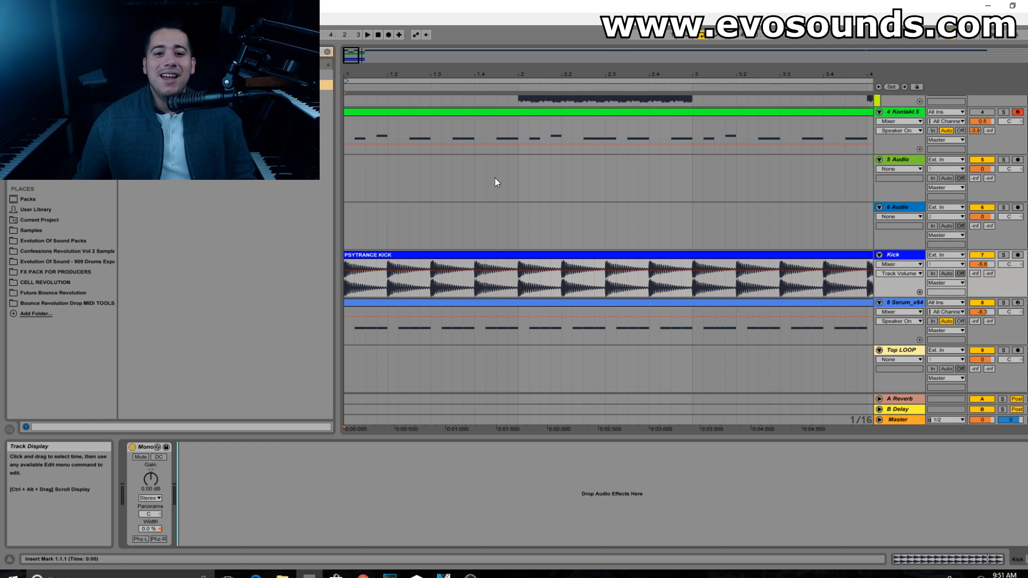
Step: Play the arrangement from bar 1 to hear the kick and the Serum bass together
click(490, 255)
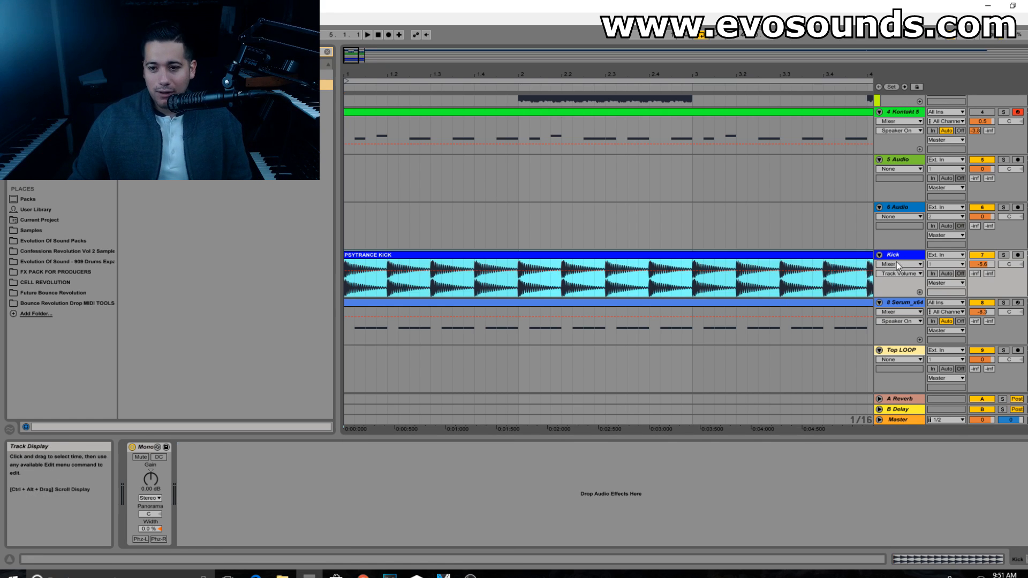
click(901, 301)
click(346, 237)
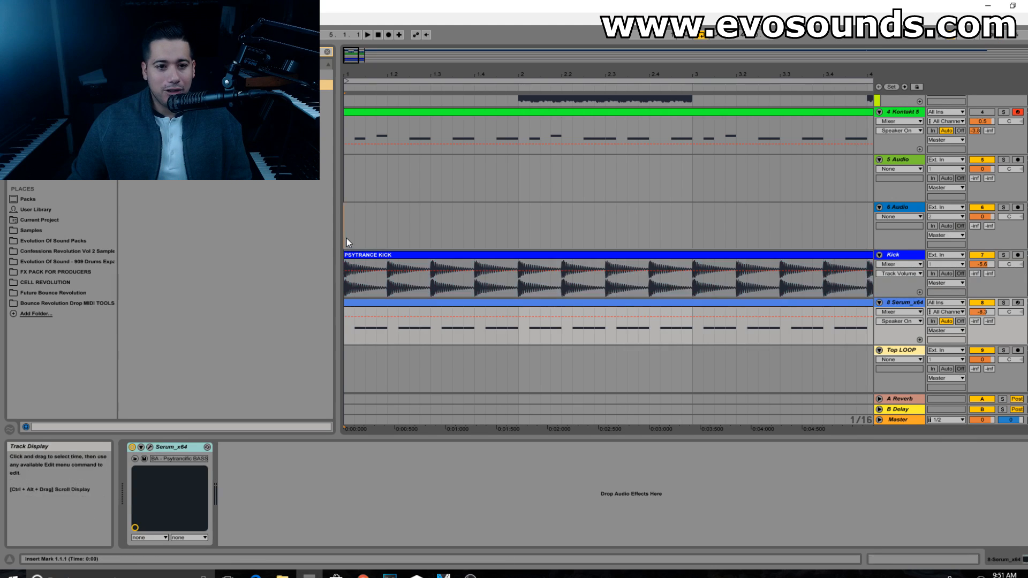
scroll(855, 217, up, 5)
scroll(860, 213, down, 5)
key(space)
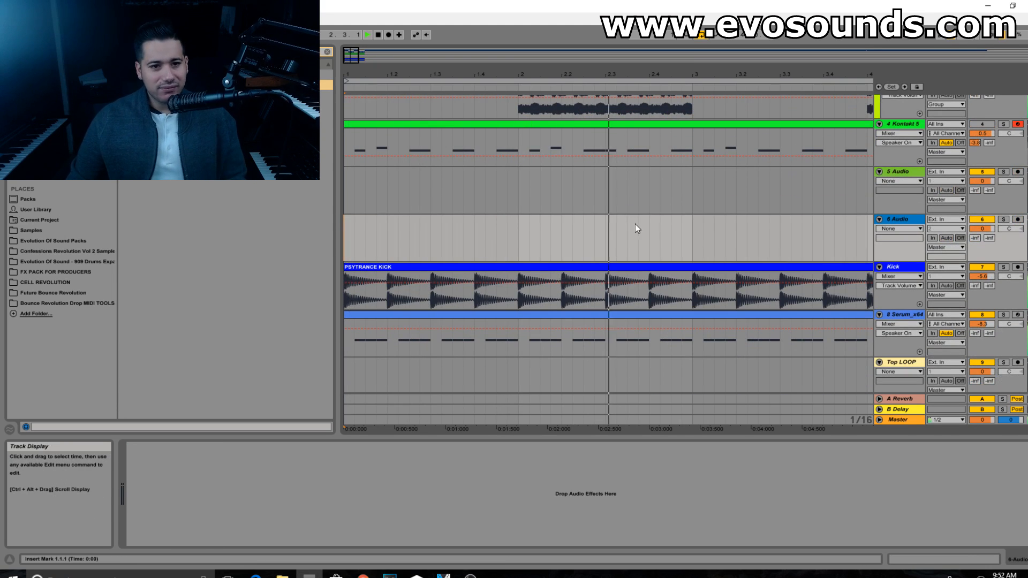
key(space)
Step: Add LFOTool to the Kick track and zoom the arrangement to the first few beats
drag(354, 57, 408, 160)
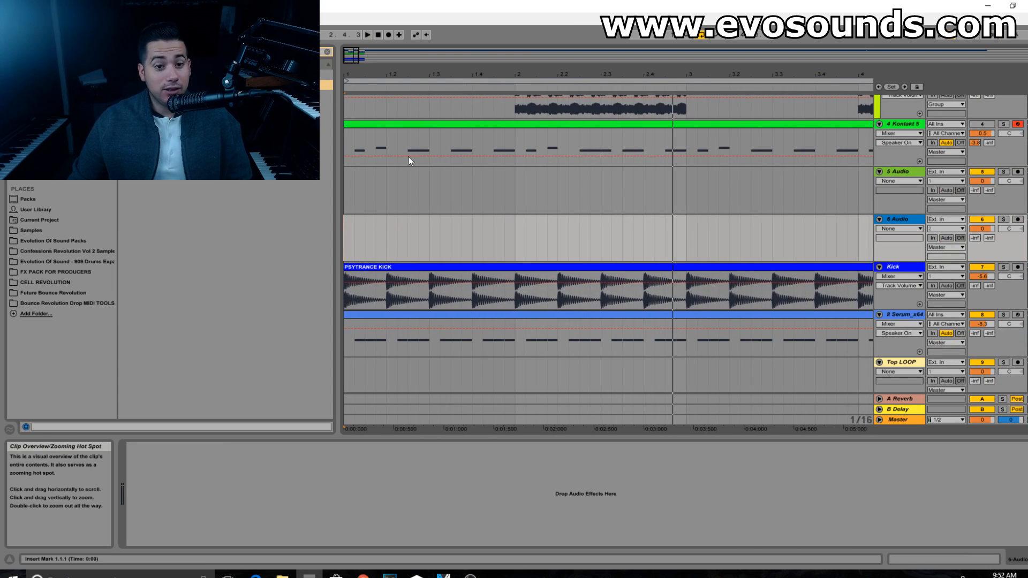
click(326, 53)
click(326, 53)
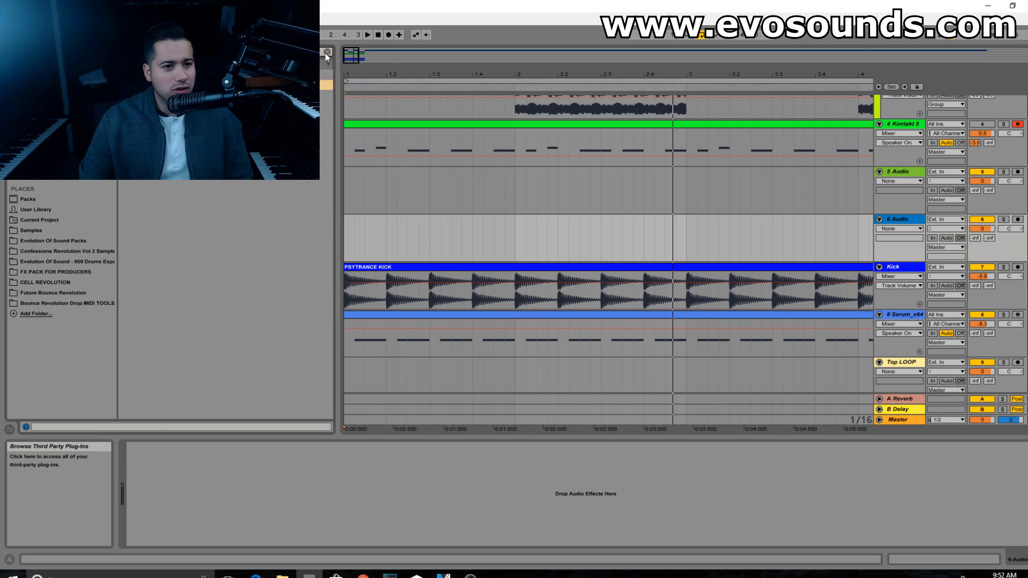
click(897, 293)
drag(772, 152, 610, 171)
drag(469, 279, 679, 175)
drag(347, 56, 355, 92)
click(347, 252)
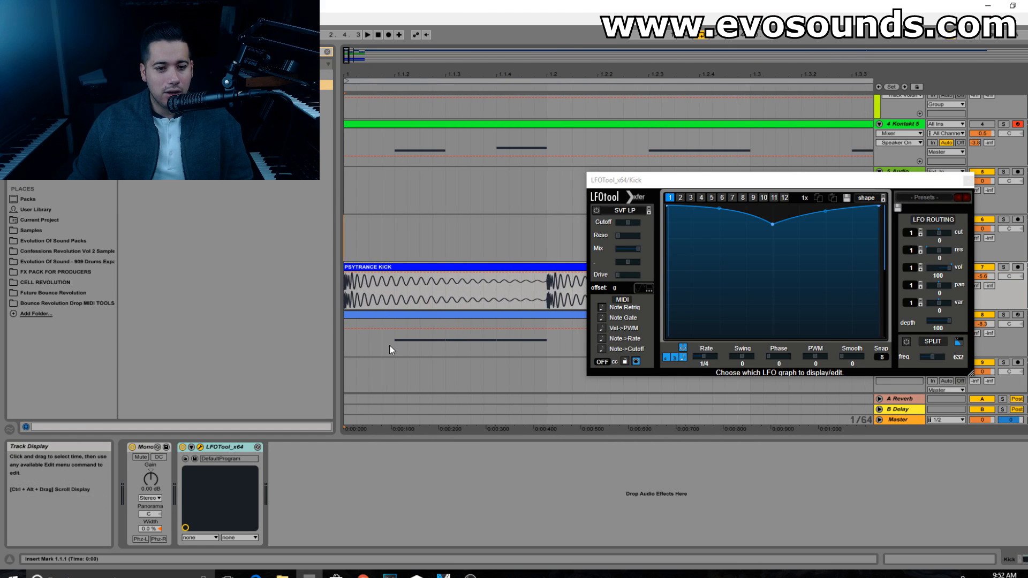
Step: Shape the kick's LFOTool volume curve to bow down from full to zero at mid-cycle and stay at zero until the end
click(400, 345)
click(496, 348)
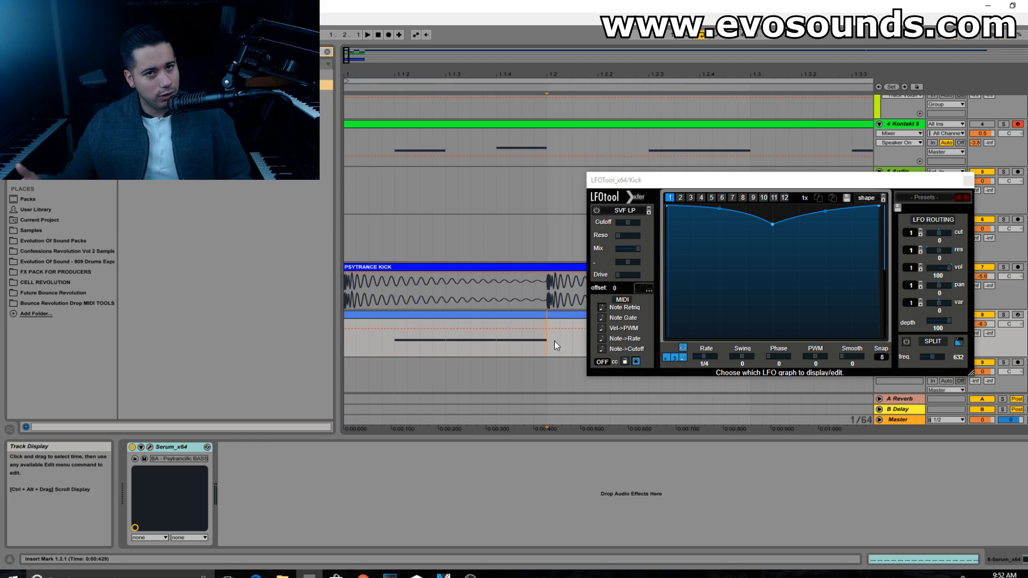
drag(809, 219, 893, 390)
drag(773, 225, 773, 370)
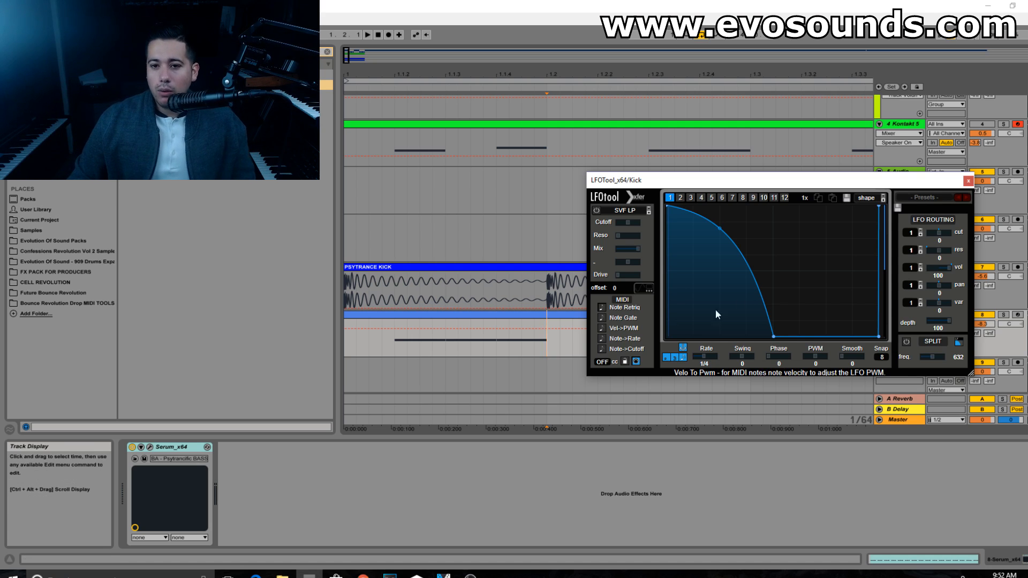
mouse_move(720, 229)
mouse_down()
mouse_move(724, 208)
mouse_move(725, 224)
mouse_up()
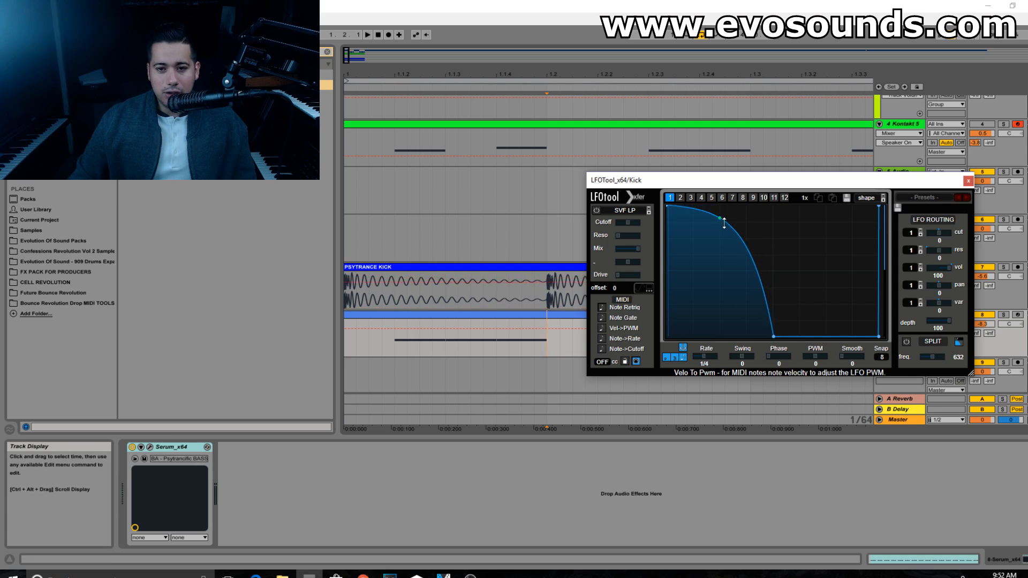
Step: Display the kick waveform over the LFO graph, play it, and shorten the fade to a quarter of the cycle
click(641, 287)
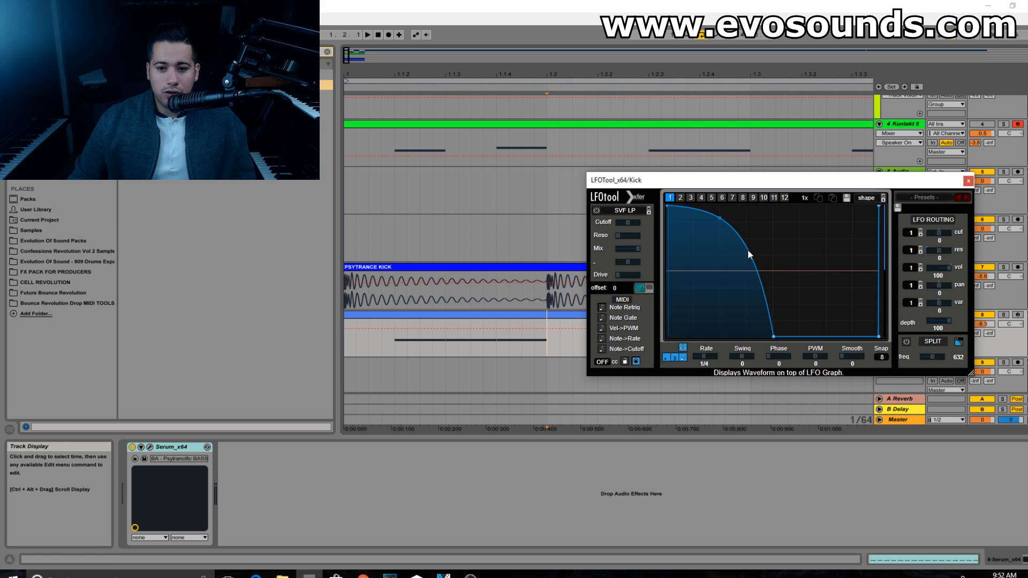
key(space)
drag(773, 337, 720, 372)
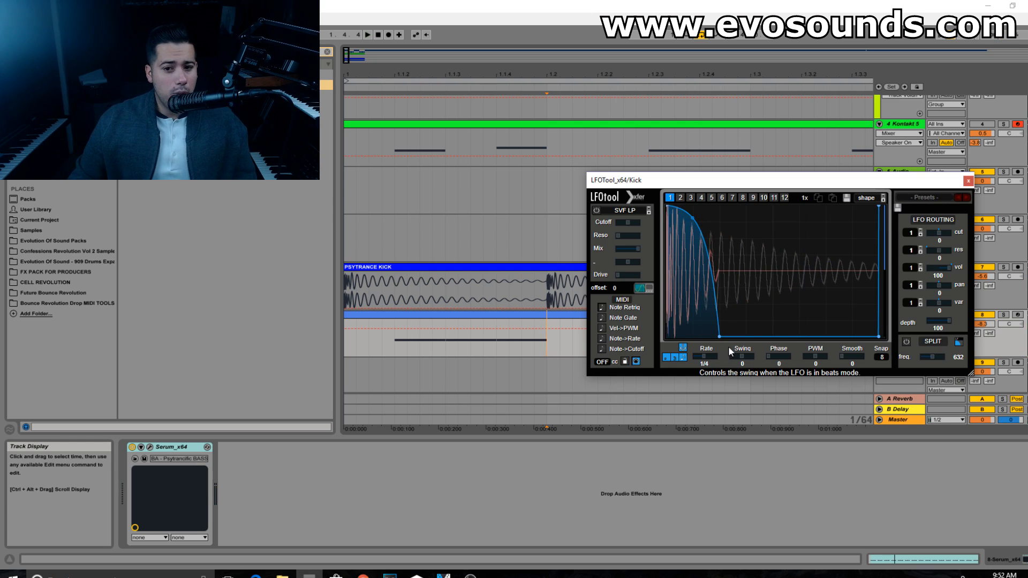
Step: Move the kick curve's zero point back to the middle of the cycle and check it in playback
drag(719, 337, 772, 337)
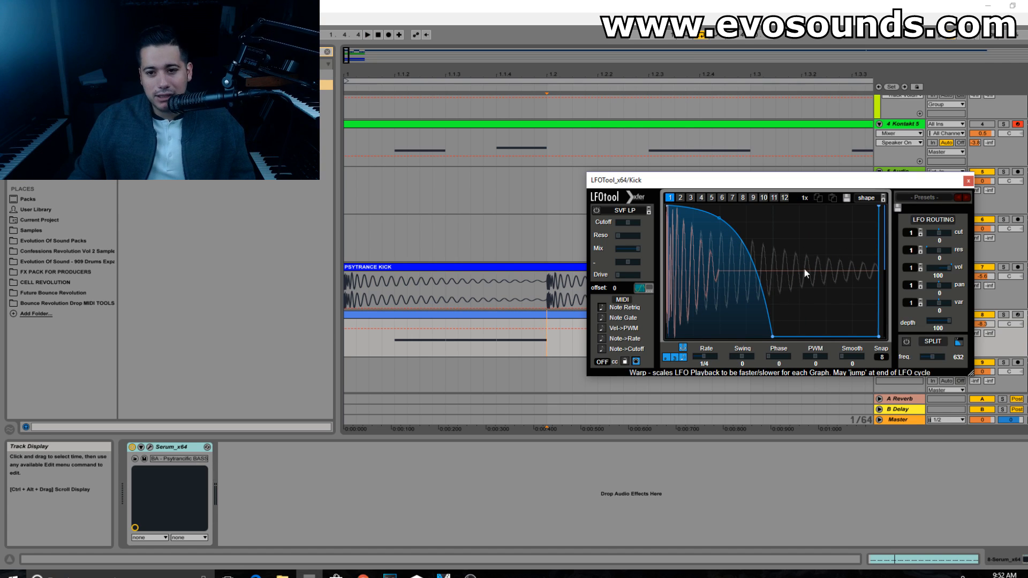
key(space)
key(space)
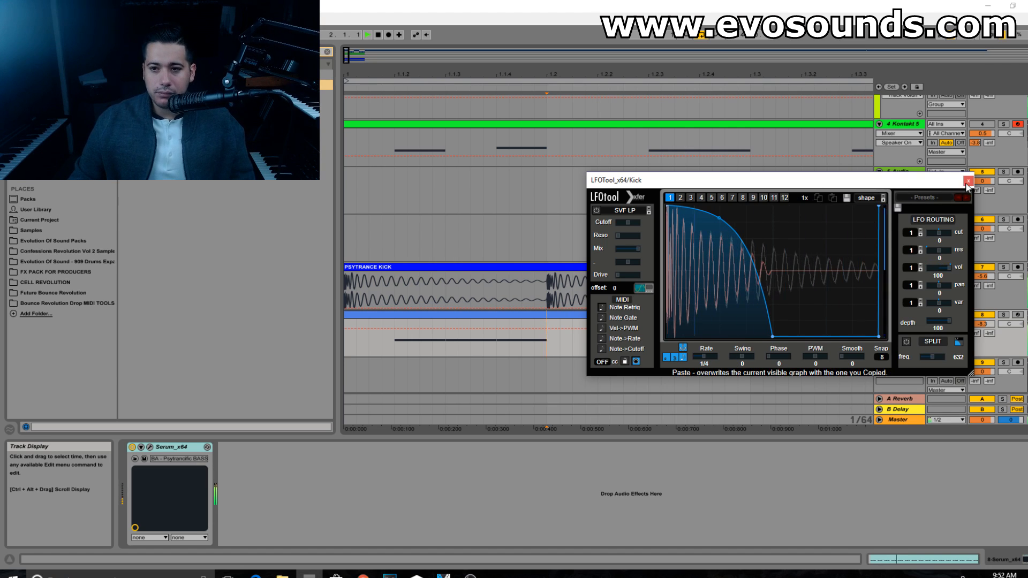
Step: Add LFOTool to the Serum bass track and shape its volume curve to rise from zero to full at mid-cycle
click(968, 180)
drag(172, 85, 233, 464)
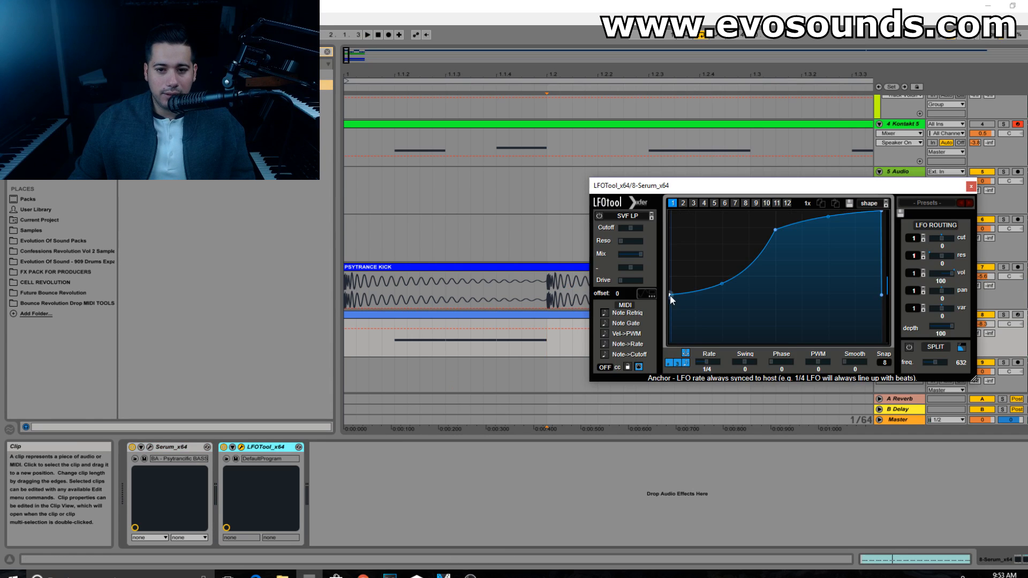
drag(671, 295, 670, 342)
drag(773, 229, 775, 212)
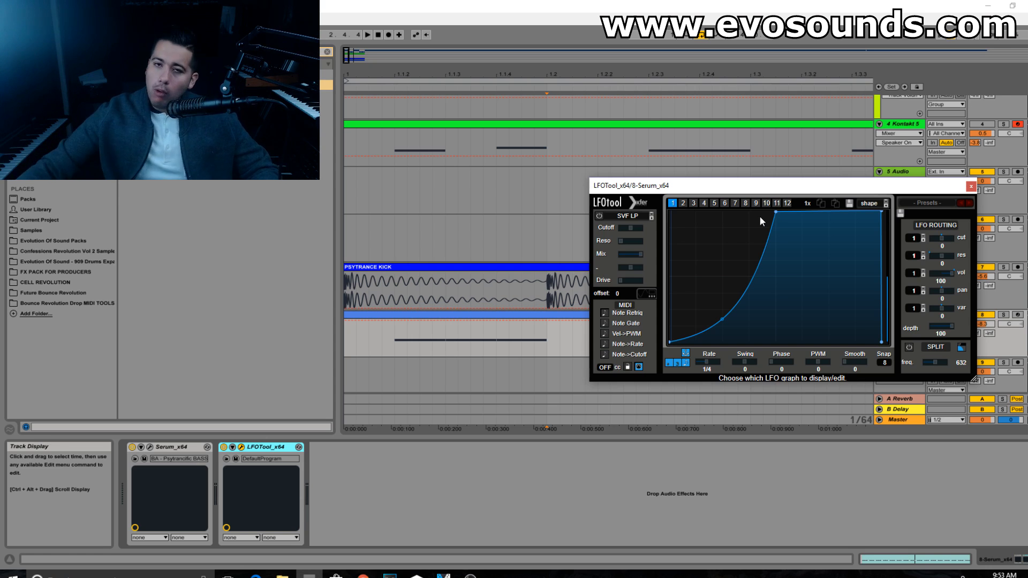
Step: Try ending the bass fade-in about 70% through the cycle, playing with LFOTool bypassed and re-enabled
key(0)
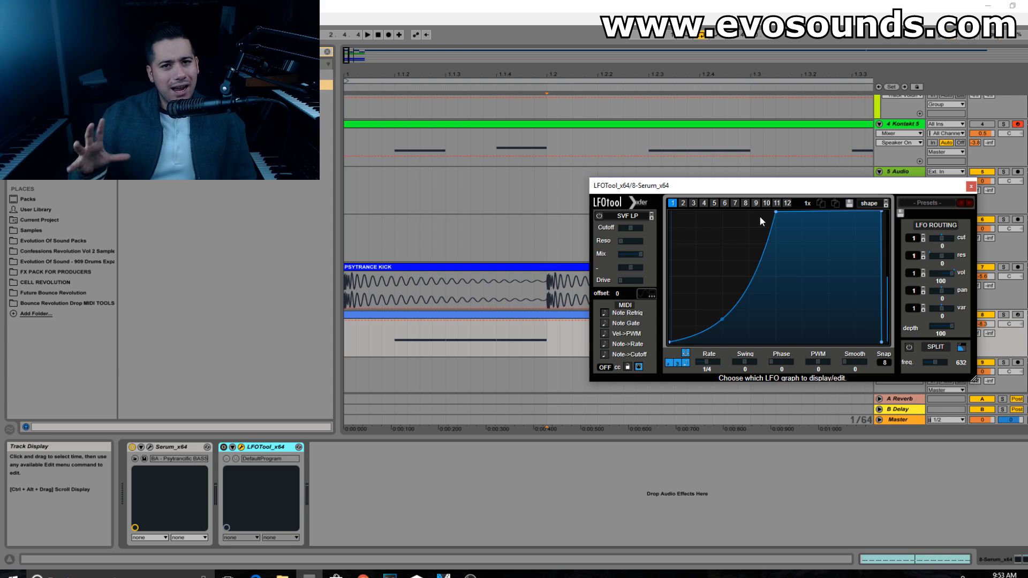
drag(773, 214, 817, 211)
key(space)
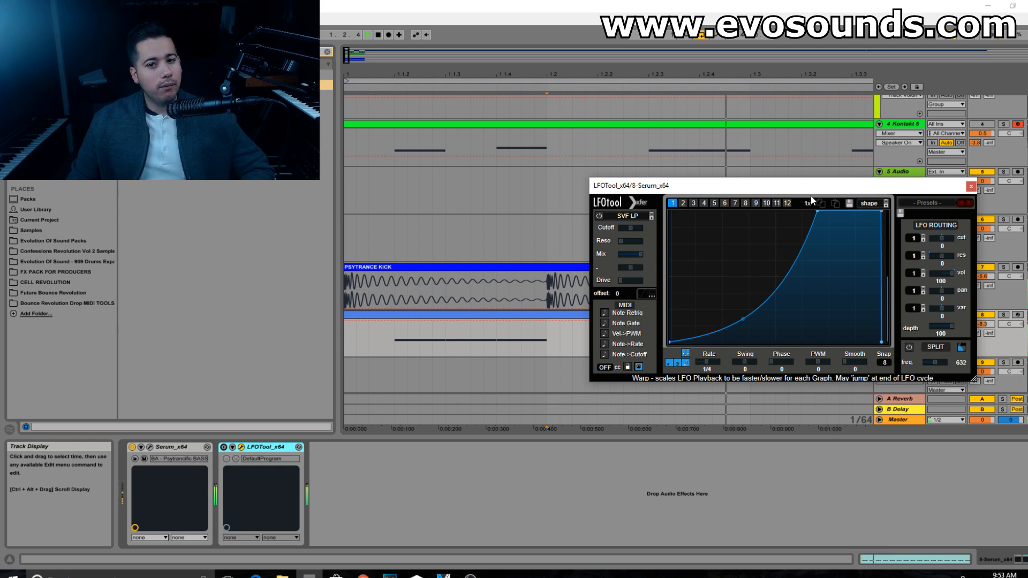
click(237, 445)
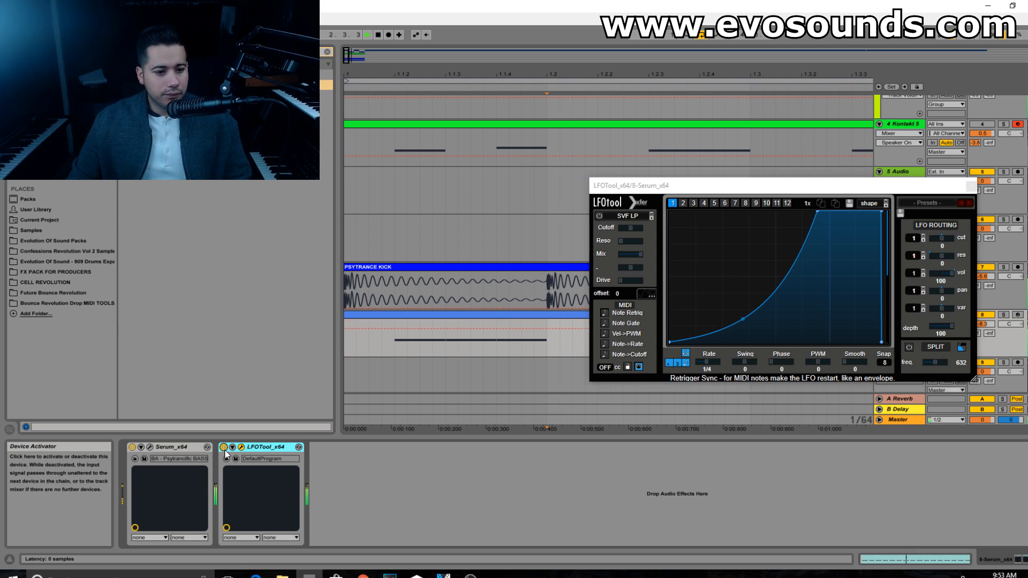
Step: Bring the bass curve's full-volume point back to the middle of the cycle and play the result
click(817, 213)
drag(818, 214, 773, 196)
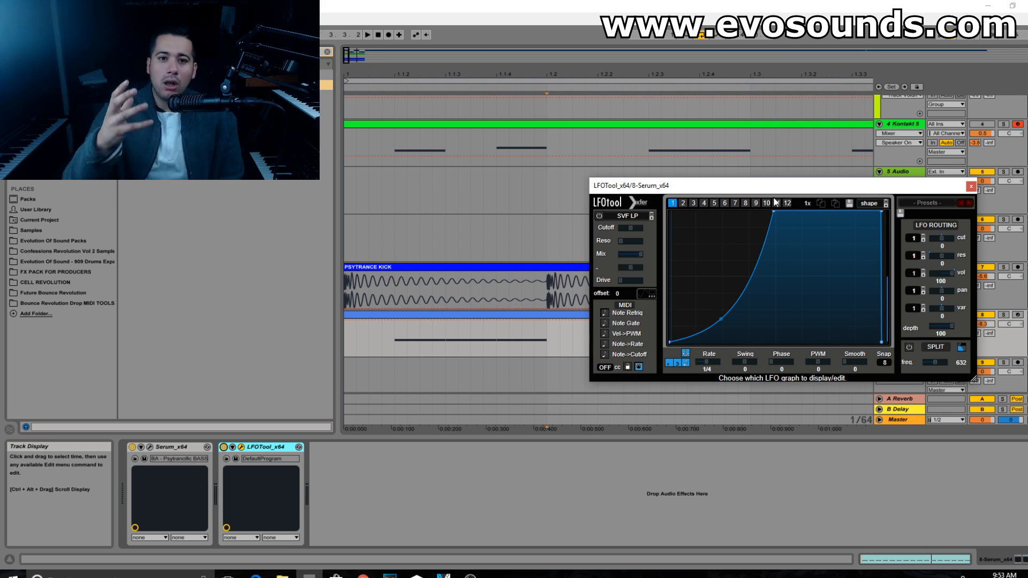
key(space)
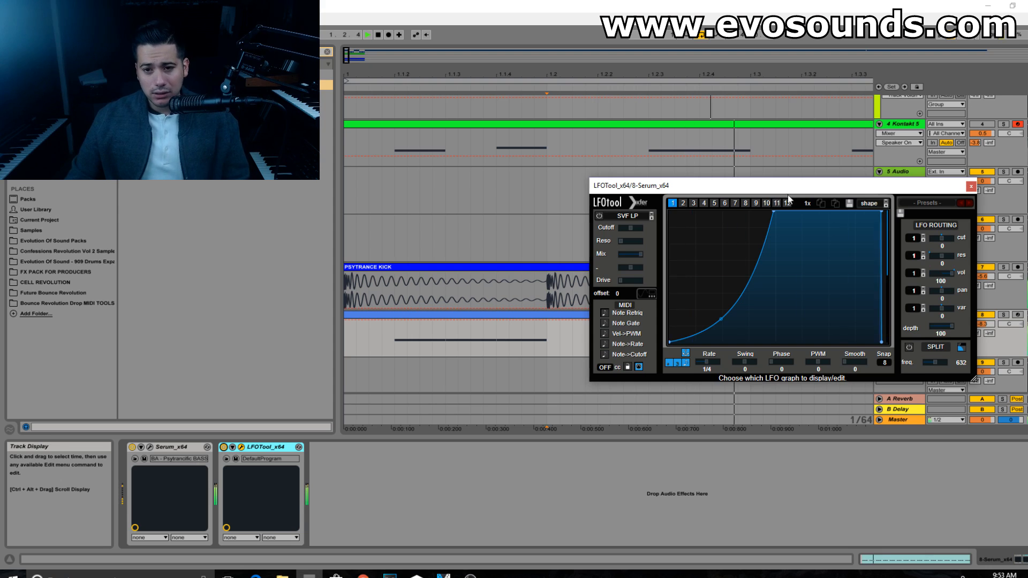
drag(773, 211, 776, 210)
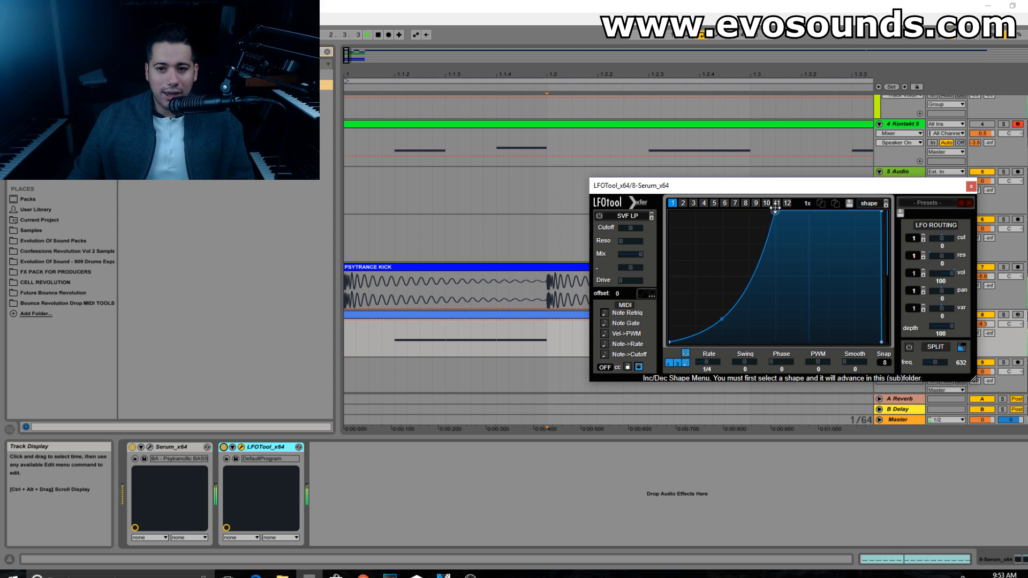
Step: Review the volume curve in the Kick track's LFOTool
click(970, 186)
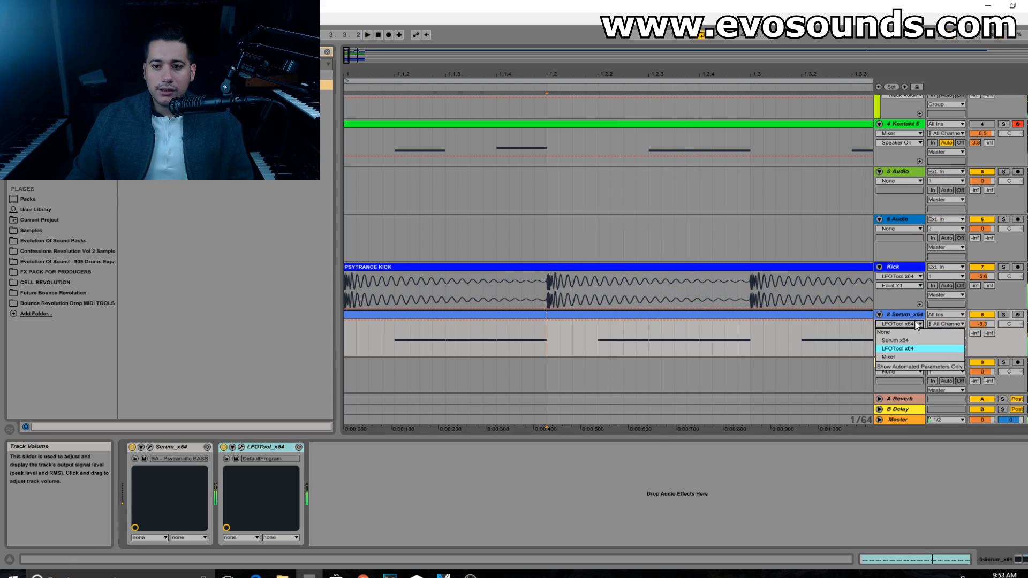
click(907, 303)
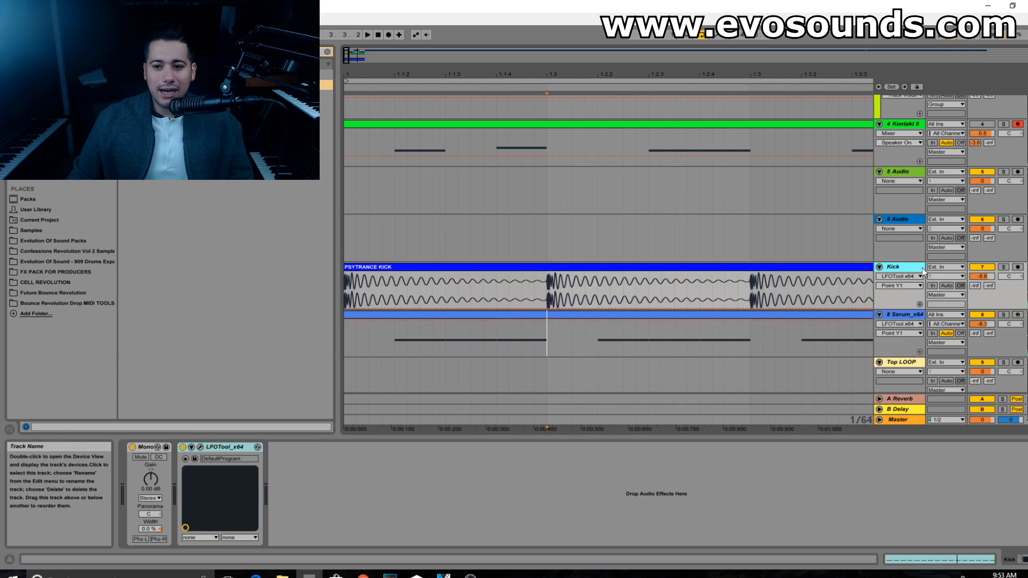
click(200, 447)
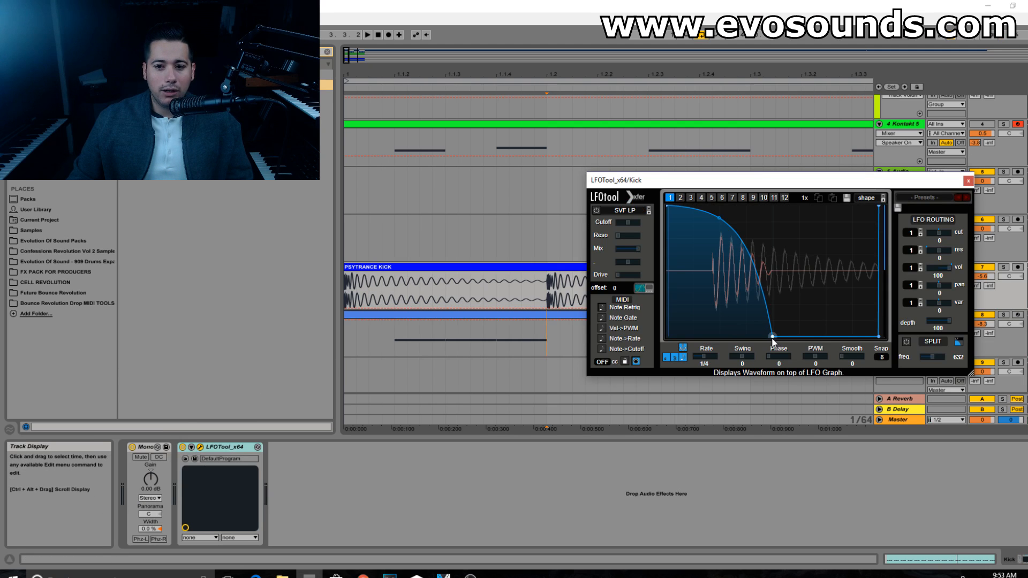
click(967, 181)
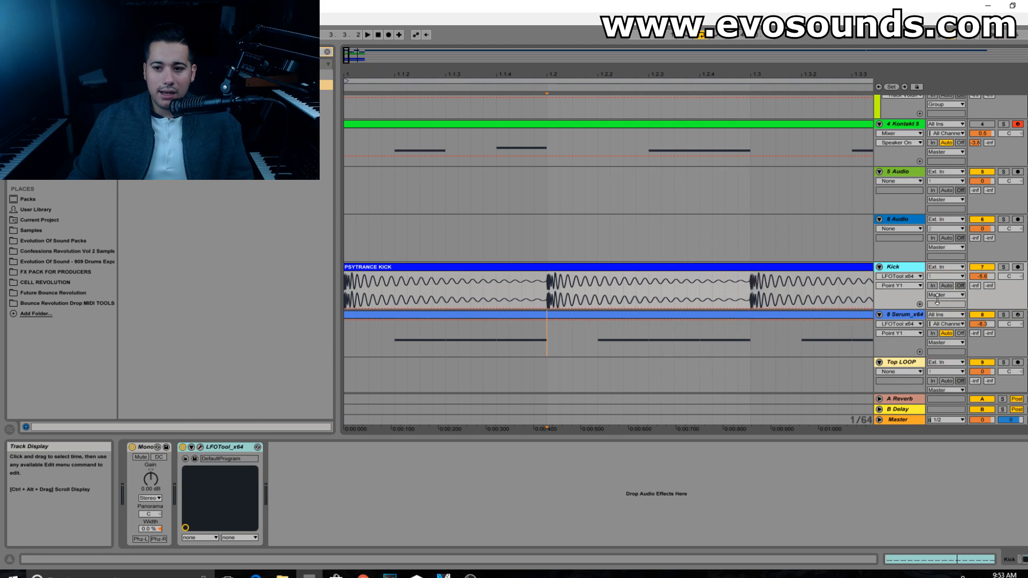
Step: Try ending the bass fade-in at a quarter of the cycle in playback, and restore its full-volume point to the middle
click(920, 322)
click(240, 448)
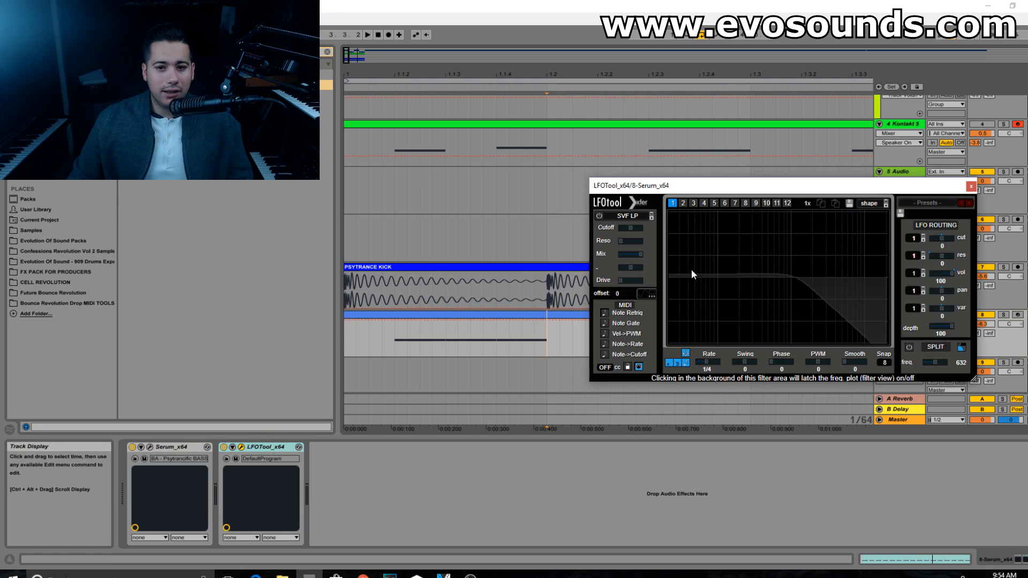
drag(781, 212, 725, 212)
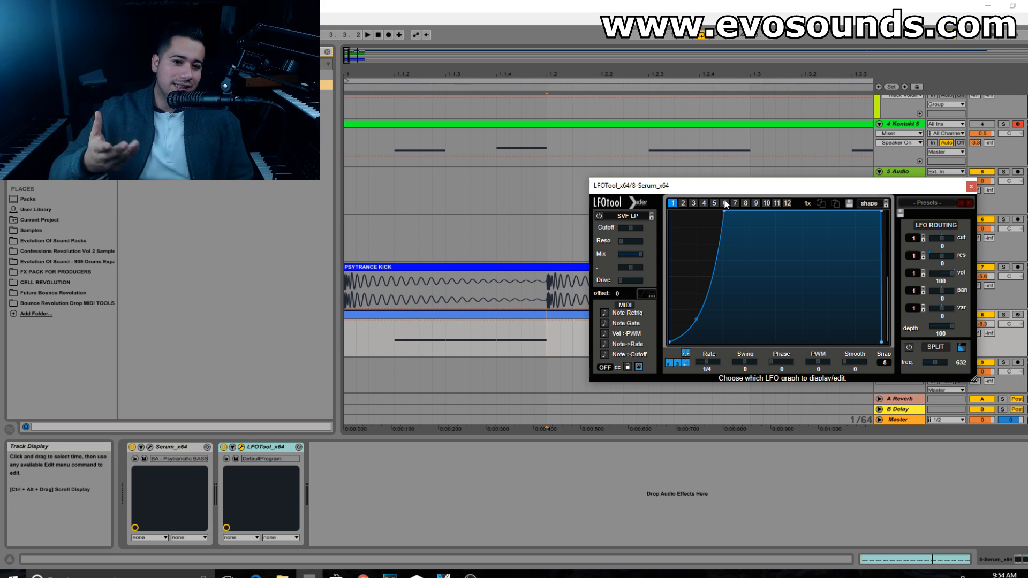
key(space)
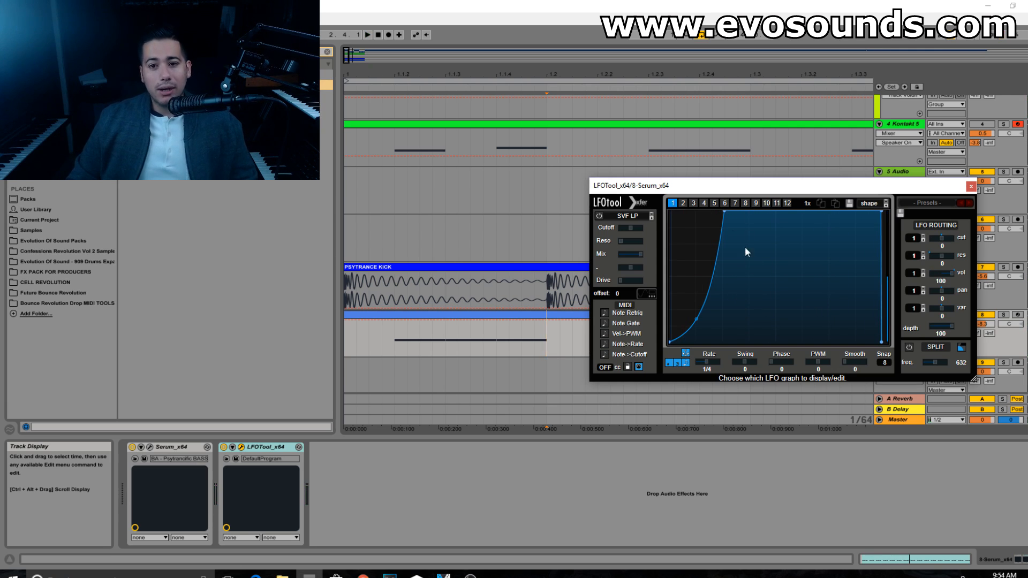
drag(723, 214, 775, 196)
key(space)
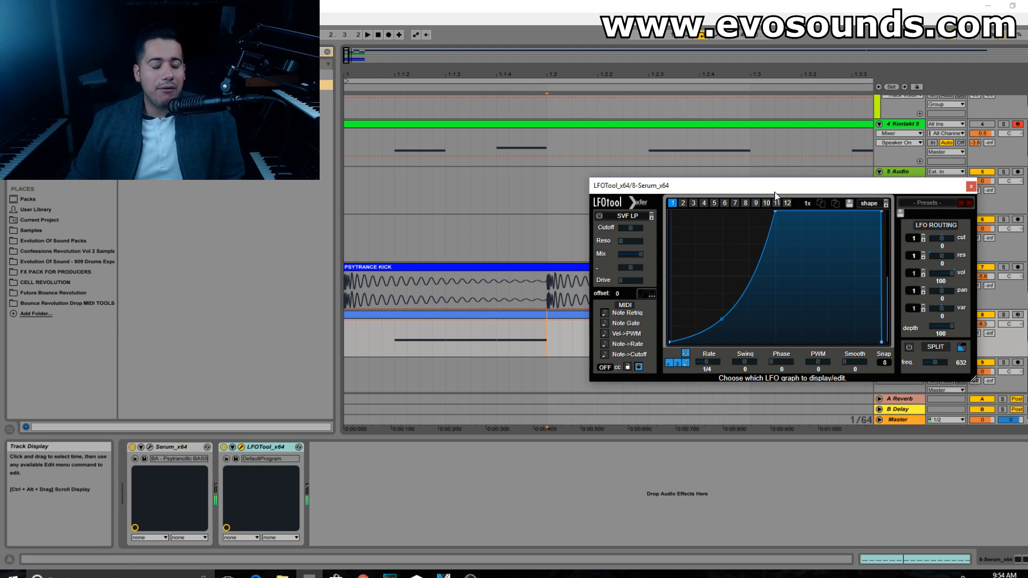
click(971, 186)
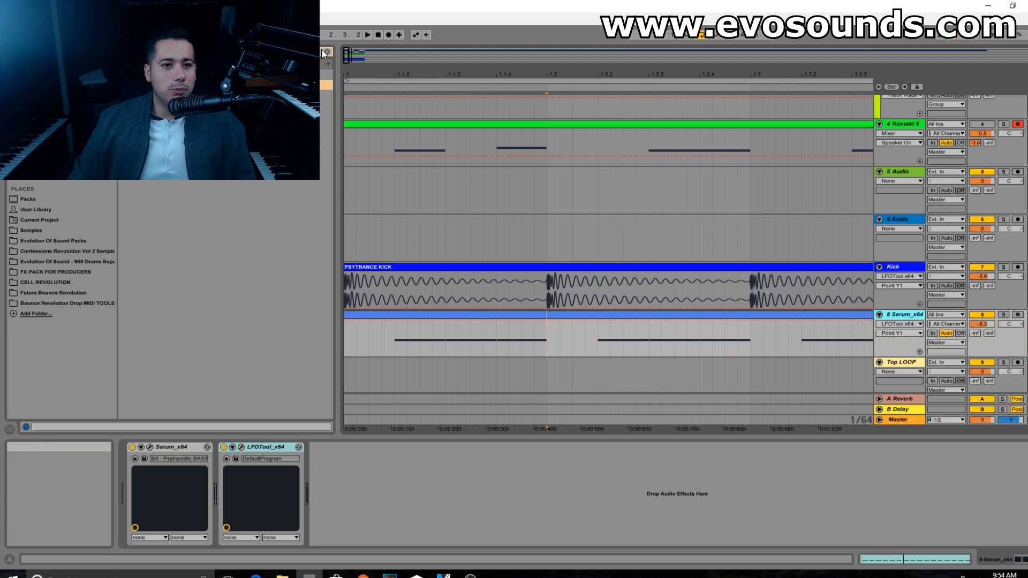
Step: Insert EQ Eight on the Serum bass track between Serum and LFOTool
click(34, 106)
click(33, 106)
click(225, 52)
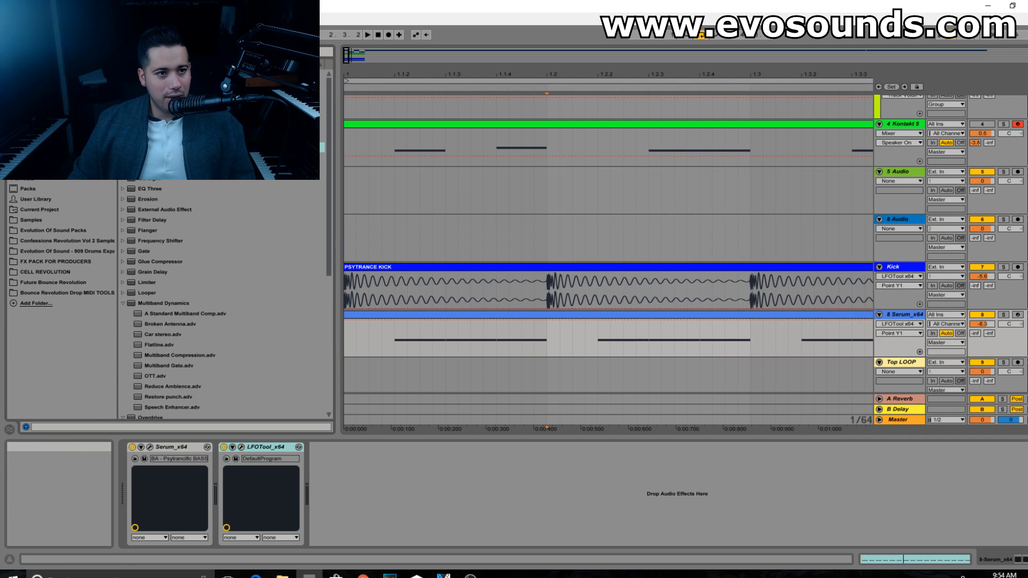
text(sp)
drag(225, 85, 214, 487)
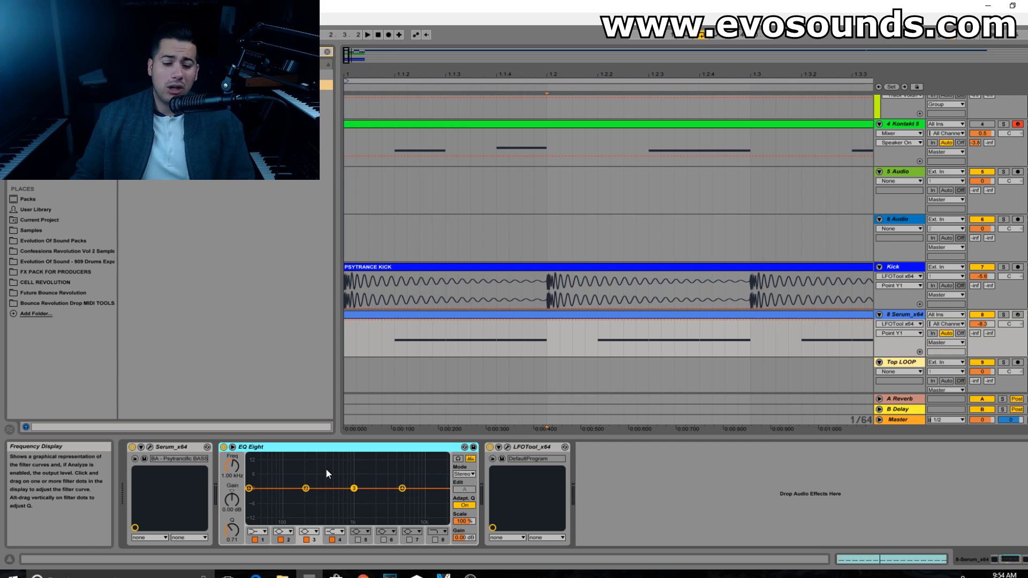
Step: Solo the Serum bass track and, during playback, boost EQ Eight band 2 by about 7 dB near 218 Hz
drag(306, 488, 312, 484)
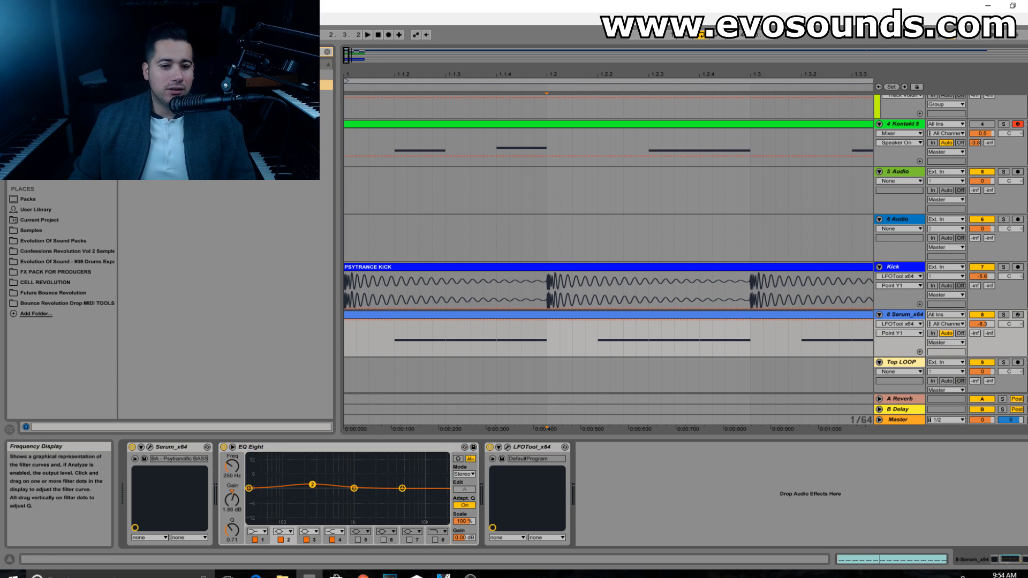
click(565, 317)
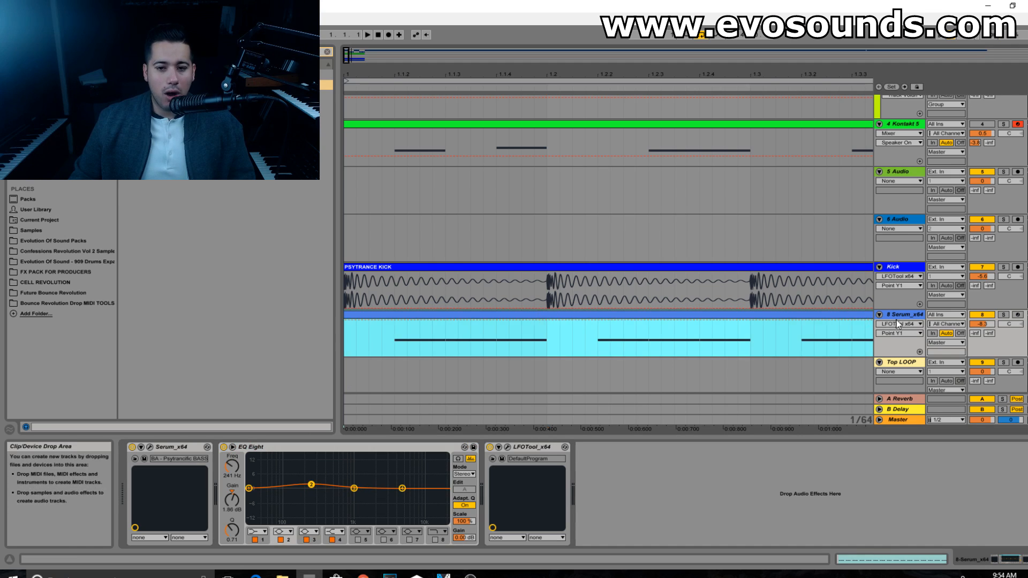
click(1002, 315)
key(space)
mouse_move(312, 485)
mouse_down()
mouse_move(275, 470)
mouse_move(280, 457)
mouse_move(289, 471)
mouse_move(308, 473)
mouse_up()
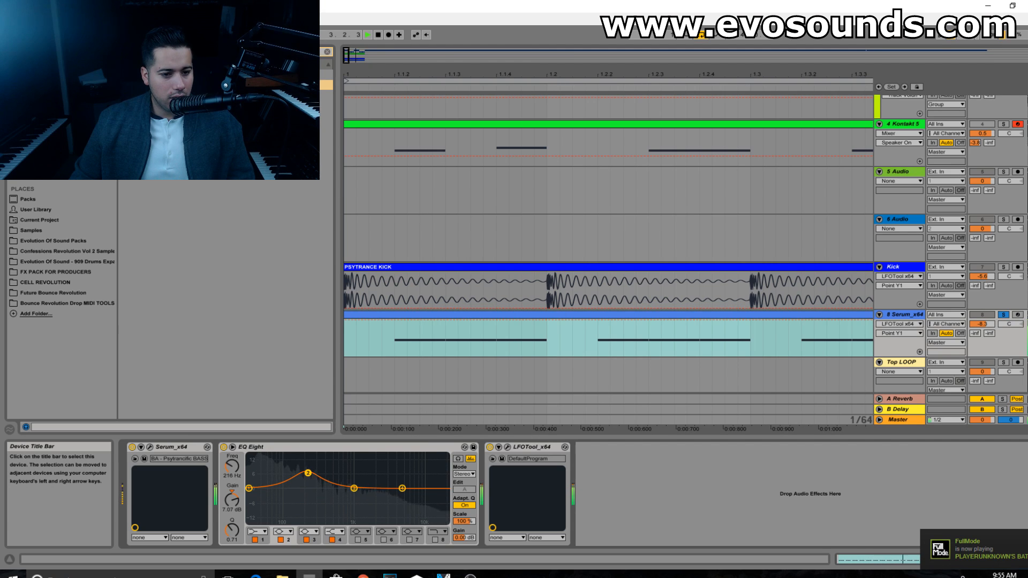
Step: Reduce EQ Eight band 2's boost to about 3.3 dB and compare the bass with the EQ bypassed
drag(239, 505, 239, 515)
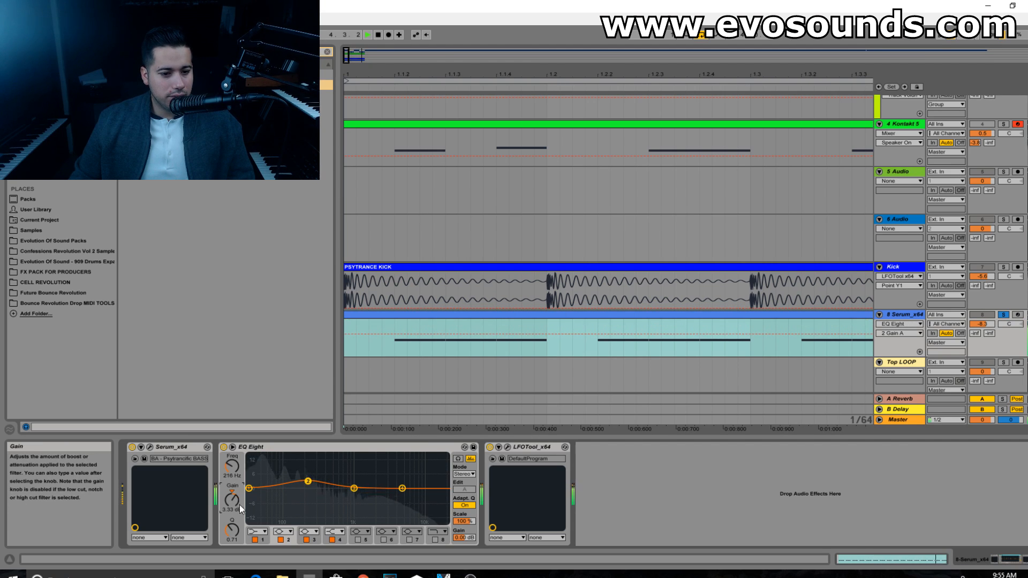
click(224, 447)
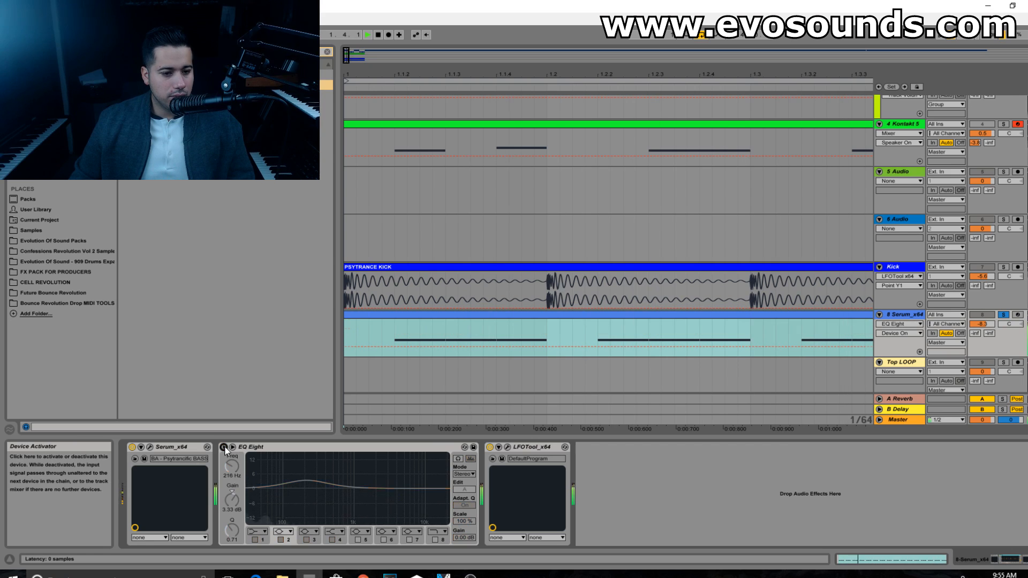
click(224, 447)
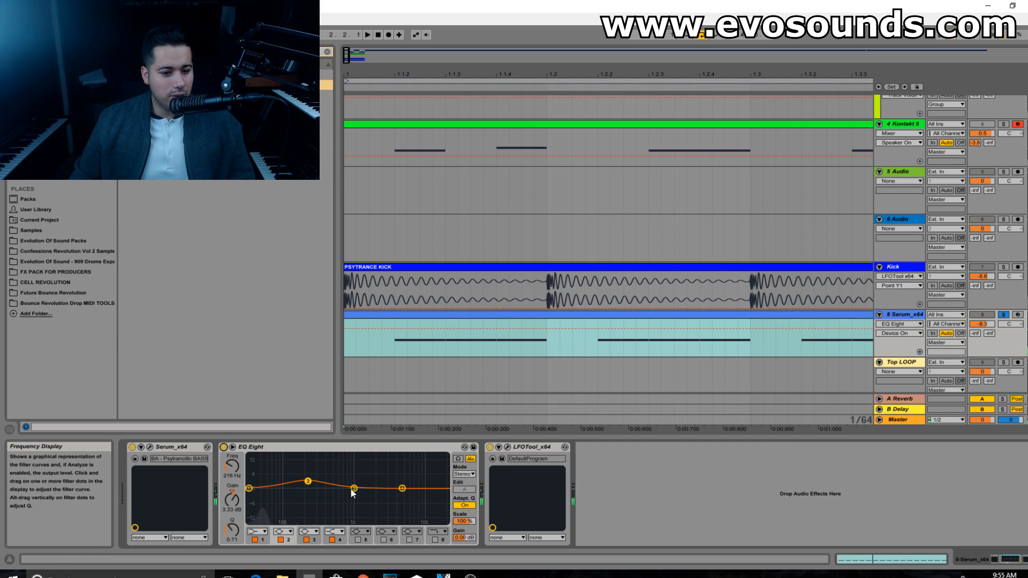
Step: Try EQ Eight band 3 as a boost, set its Q to 1.24, and bring it to about -2.9 dB near 646 Hz
drag(351, 489, 354, 475)
drag(232, 530, 232, 497)
drag(349, 473, 344, 474)
drag(232, 530, 232, 551)
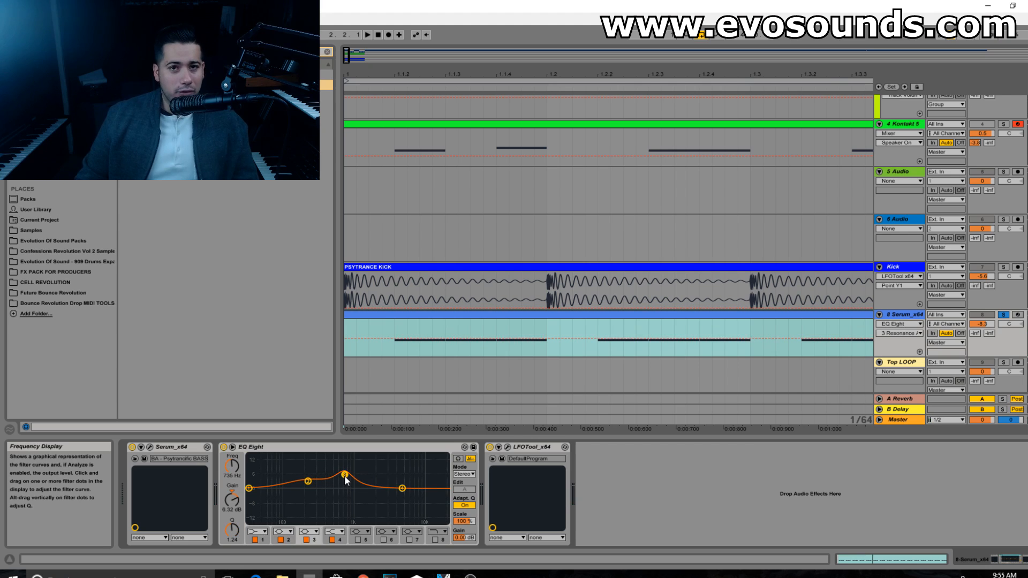
drag(345, 476, 342, 479)
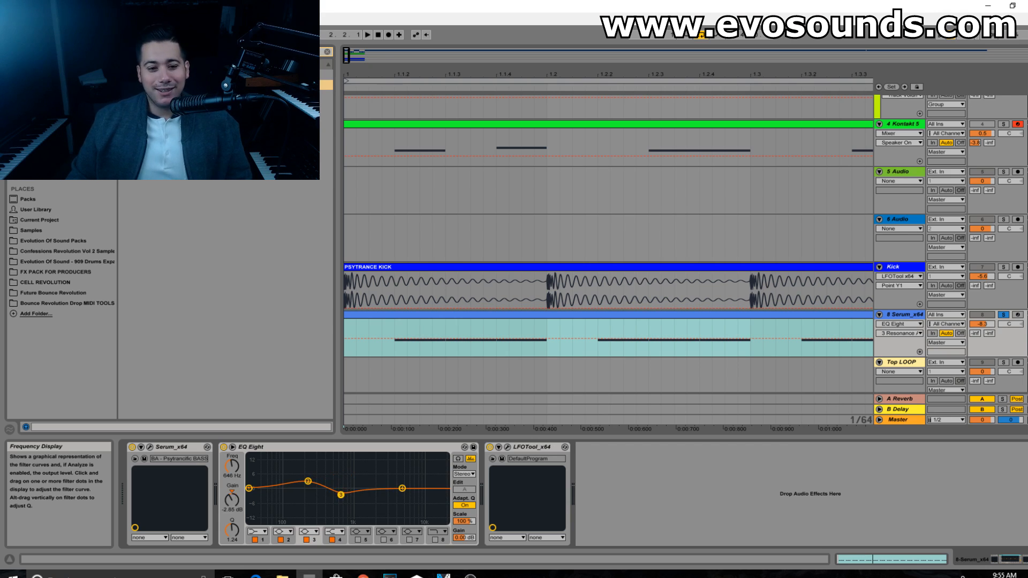
Step: During playback, cut EQ Eight band 3 by about 7.6 dB near 311 Hz and compare the sound with the EQ bypassed
key(space)
drag(330, 471, 320, 505)
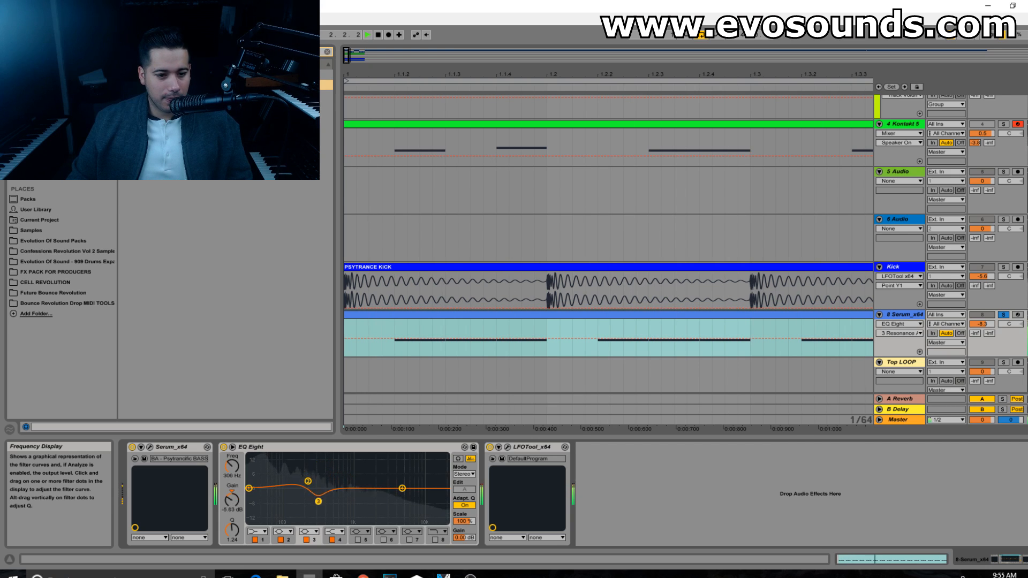
click(222, 448)
click(221, 448)
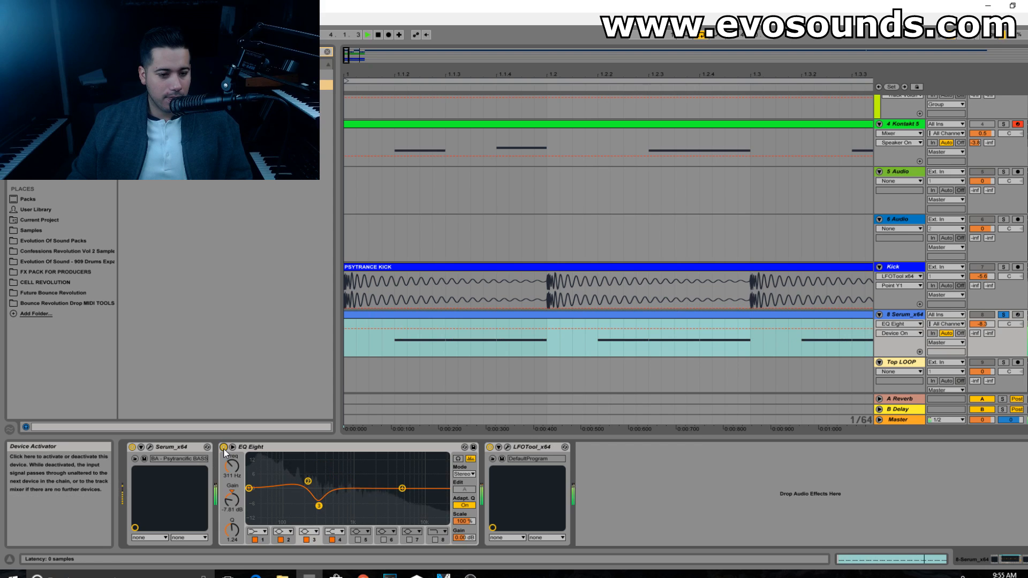
key(space)
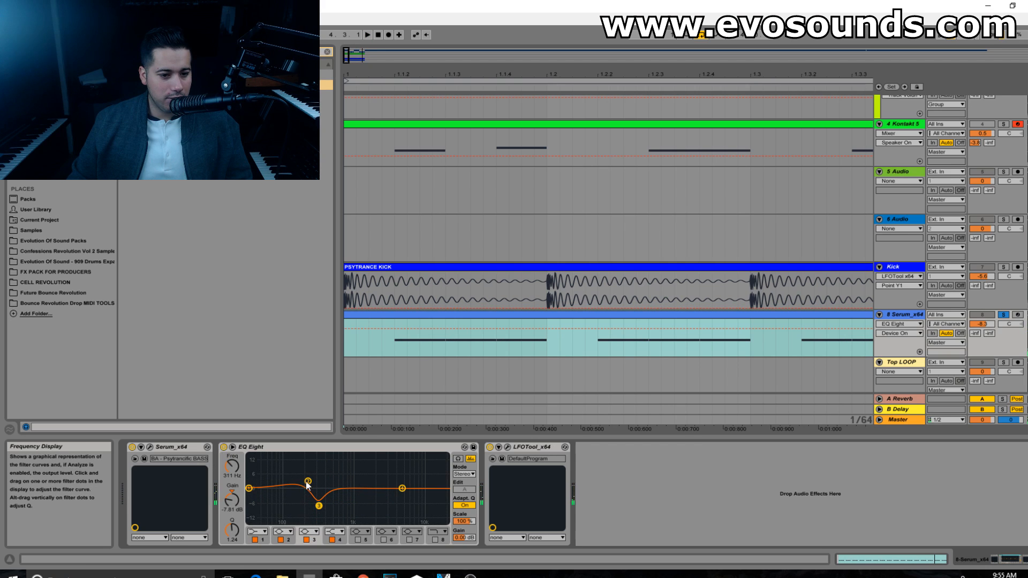
Step: Raise band 2 slightly and deepen band 3's cut to about 9.6 dB near 367 Hz, comparing with the EQ bypassed
click(308, 481)
key(space)
mouse_move(232, 530)
mouse_down()
mouse_move(220, 501)
mouse_move(229, 486)
mouse_move(232, 527)
mouse_up()
mouse_move(318, 505)
mouse_down()
mouse_move(341, 509)
mouse_move(323, 510)
mouse_up()
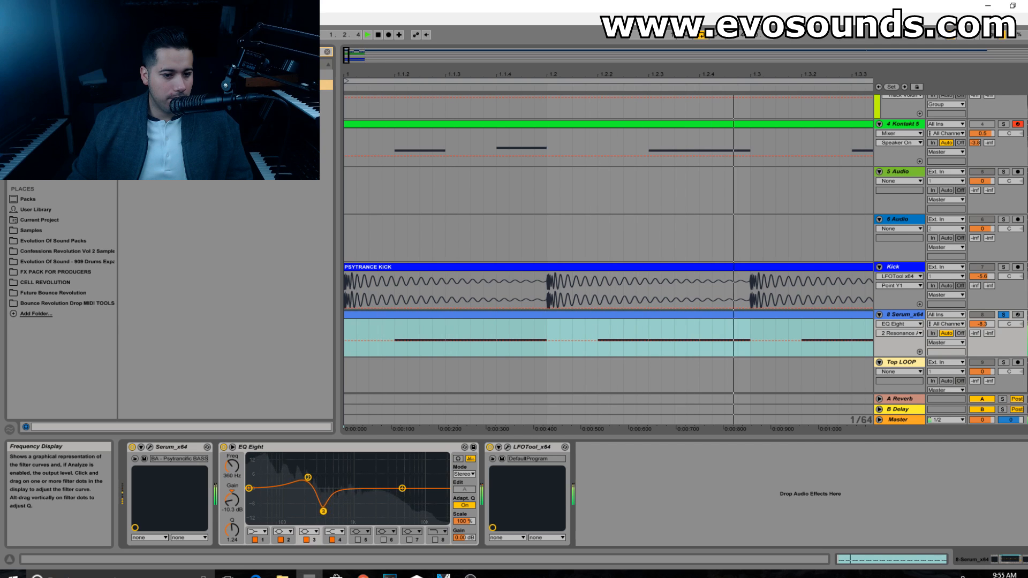
click(224, 447)
click(223, 448)
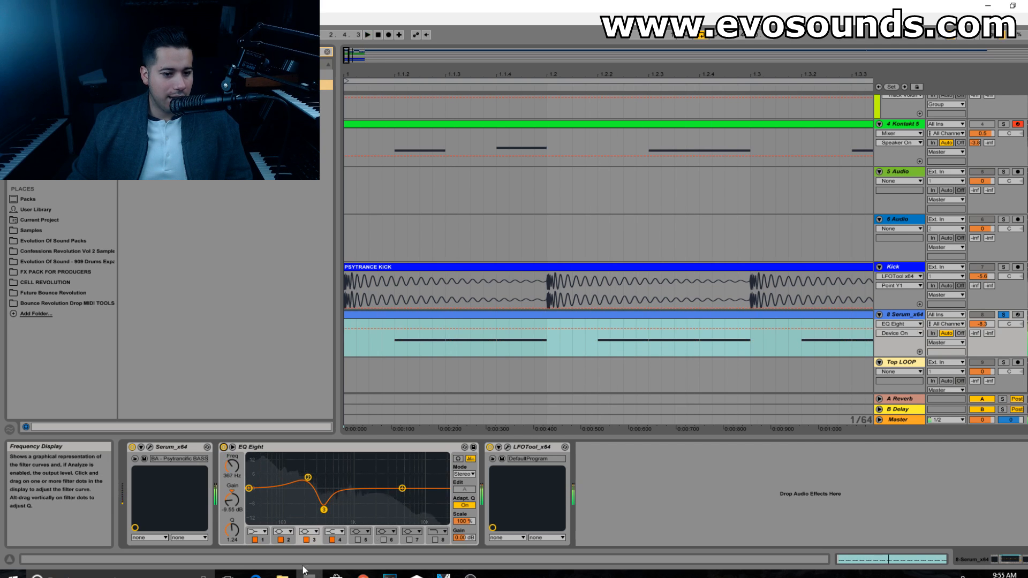
Step: Boost EQ Eight's band 4 high shelf by about 3.8 dB near 760 Hz while listening to the bass
drag(402, 488, 366, 480)
key(space)
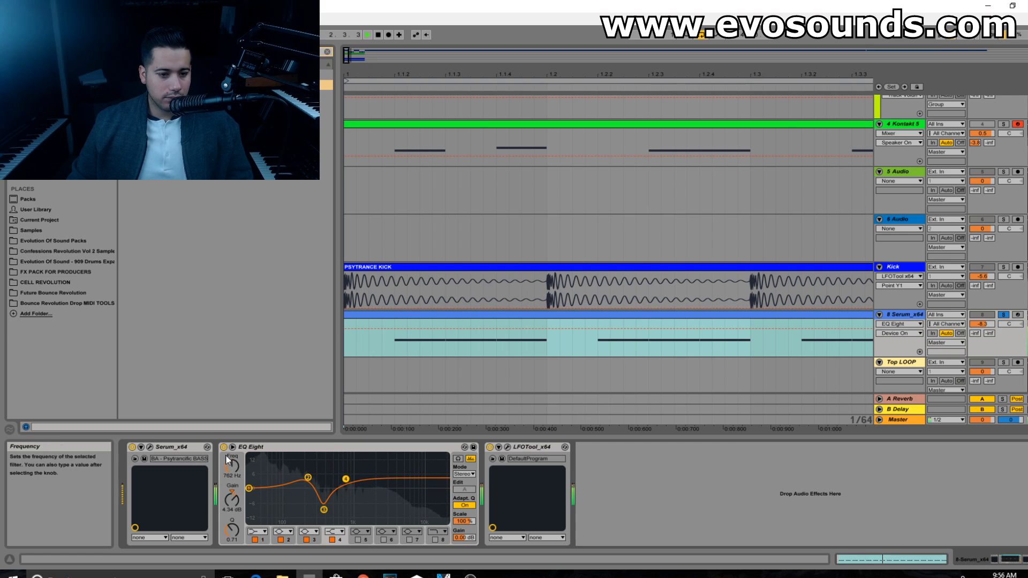
click(237, 502)
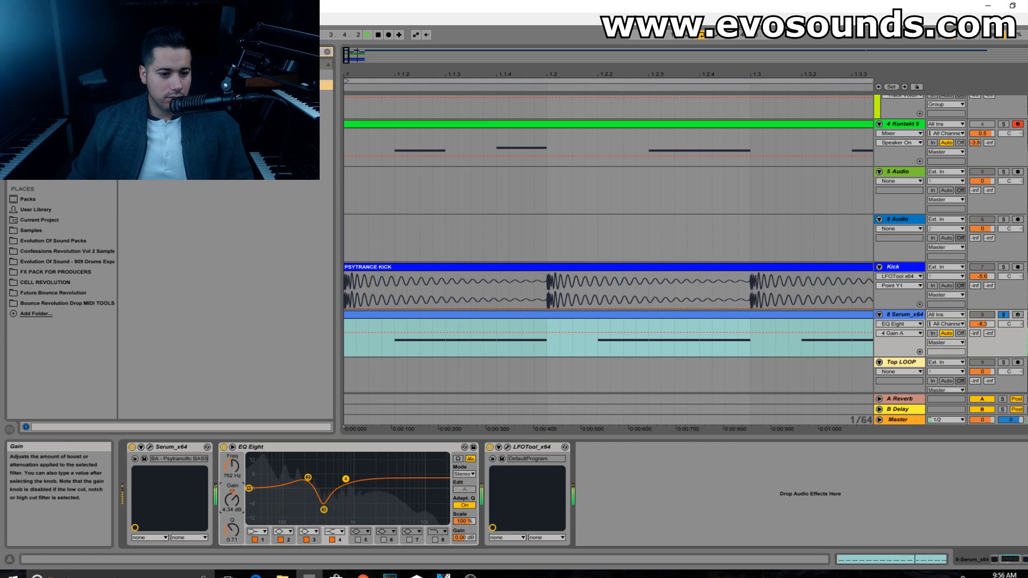
key(space)
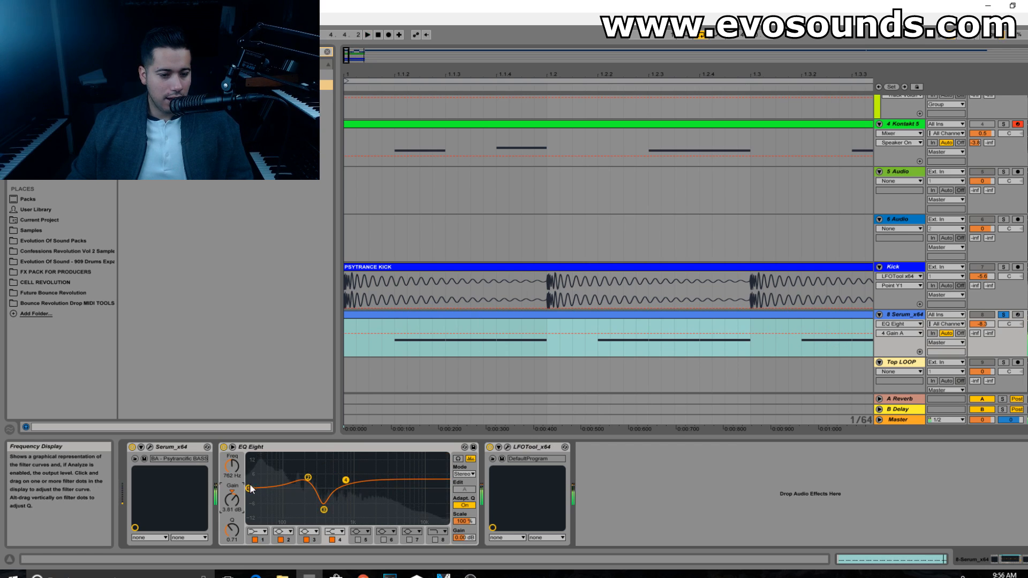
Step: Make EQ Eight band 1 a low cut near 35 Hz with Q 0.62, and compare the bass with the EQ bypassed
click(256, 531)
click(257, 475)
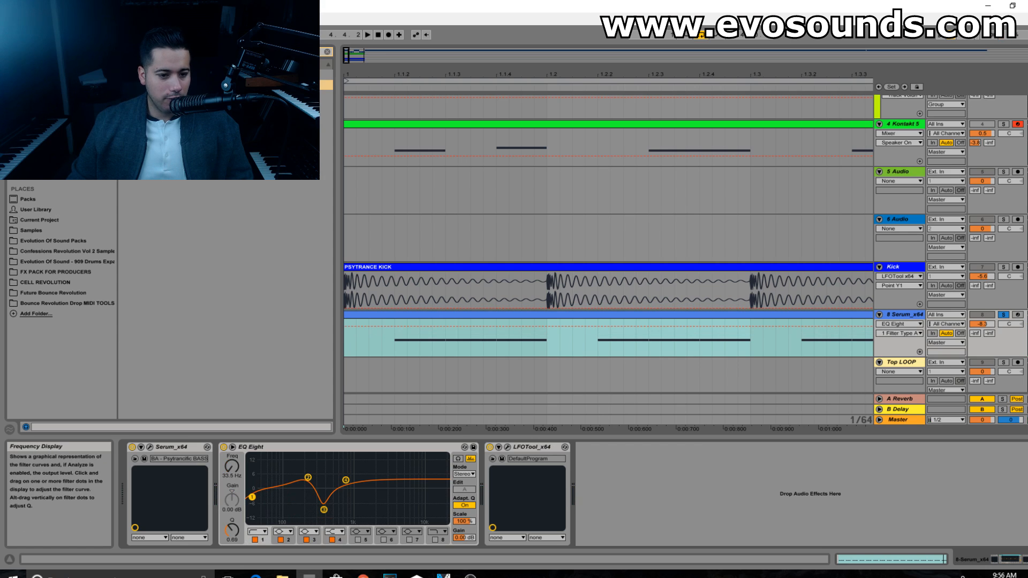
key(space)
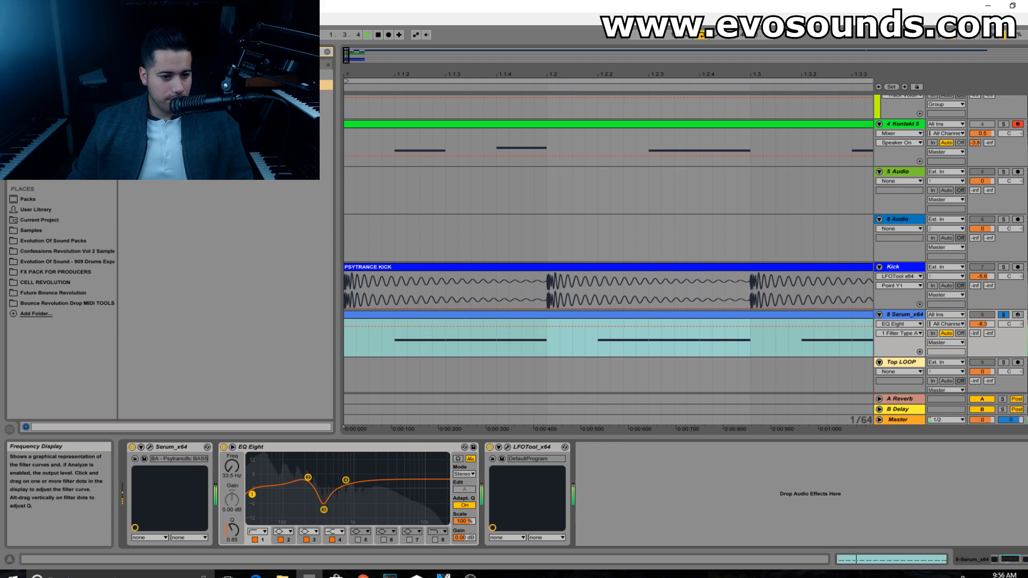
click(223, 447)
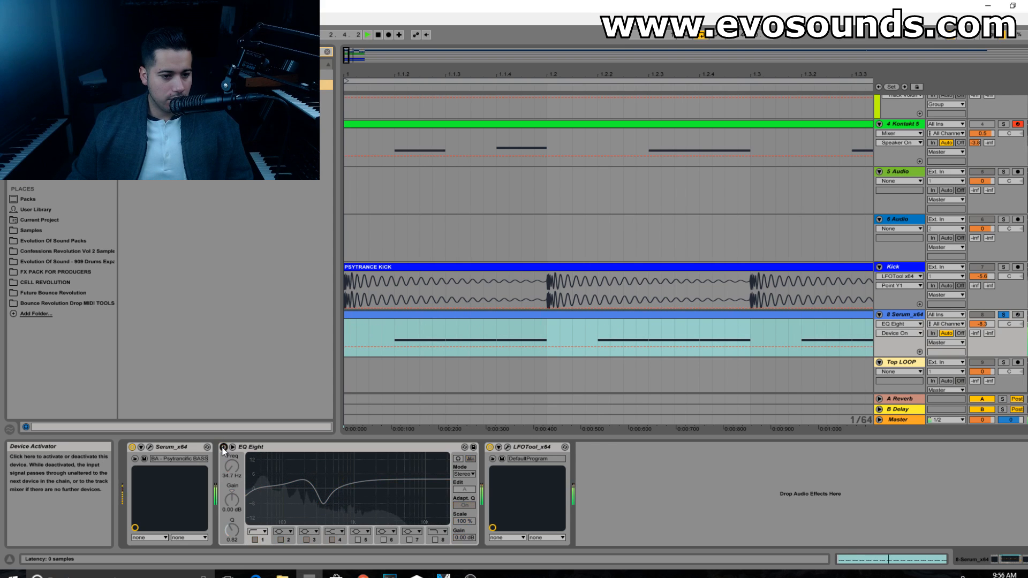
click(222, 448)
click(223, 447)
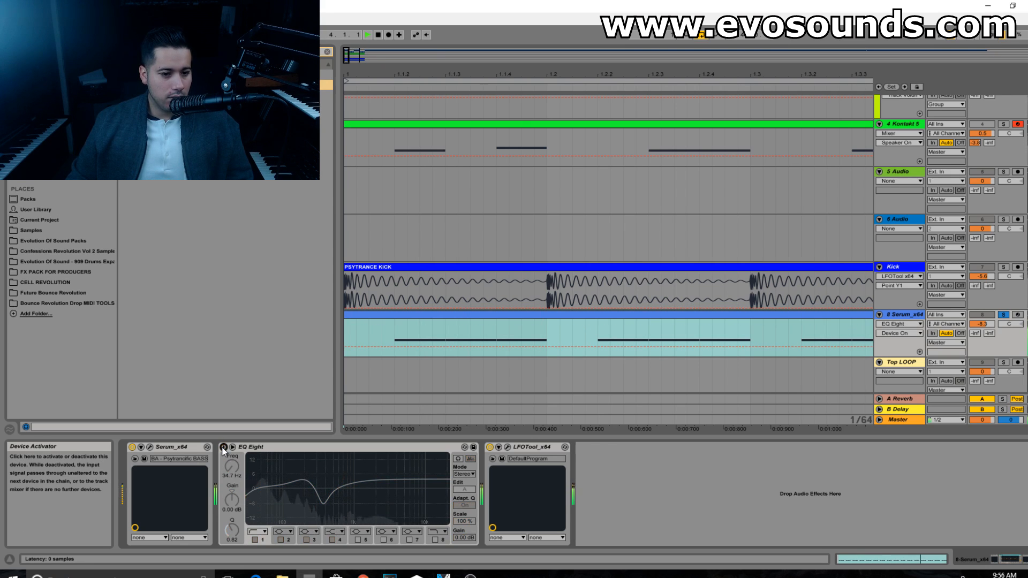
click(222, 448)
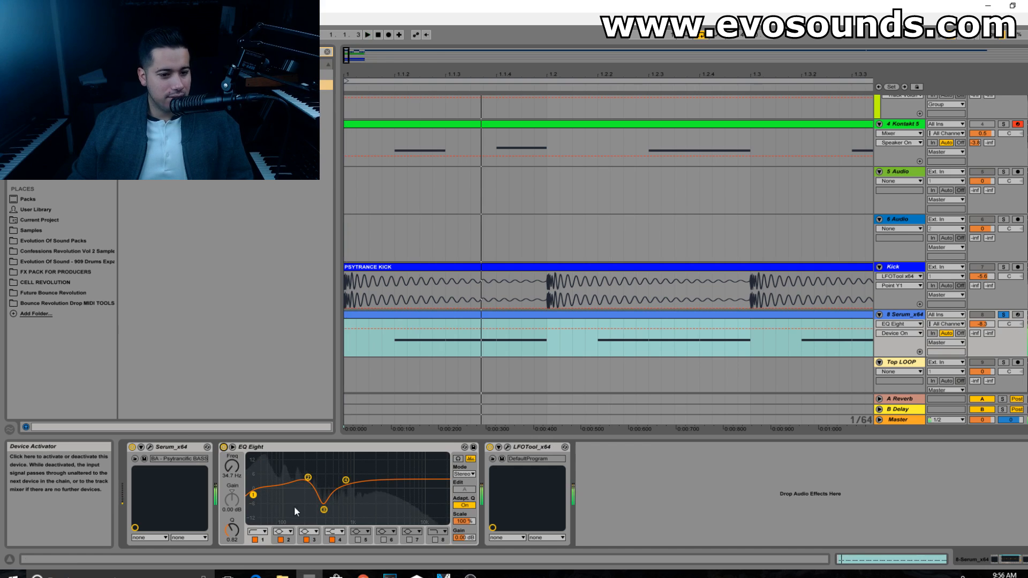
key(Tab)
key(space)
key(Tab)
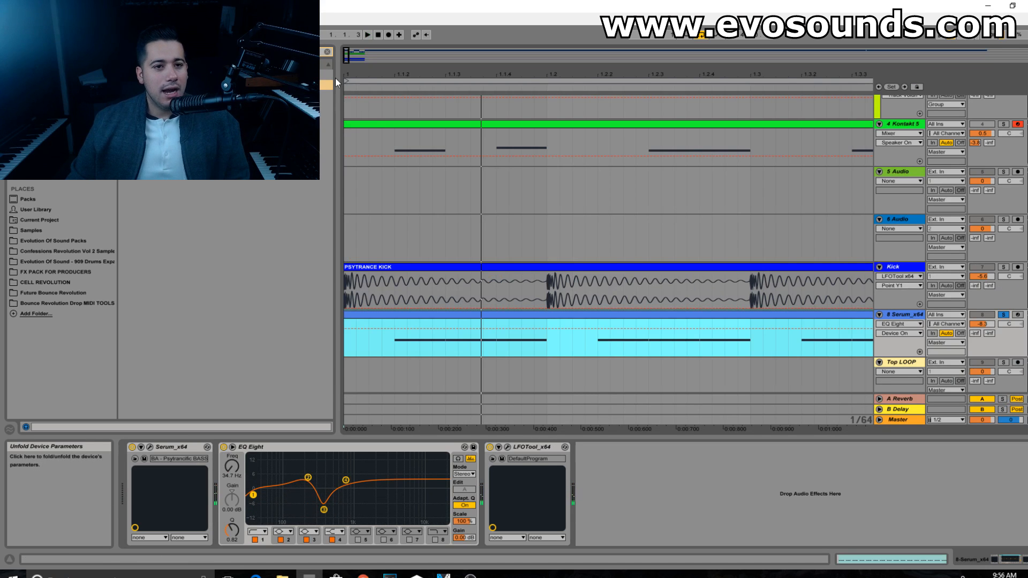
Step: Search the browser for "comp" and insert a Compressor between EQ Eight and LFOTool on the Serum bass track
click(327, 52)
text(comp)
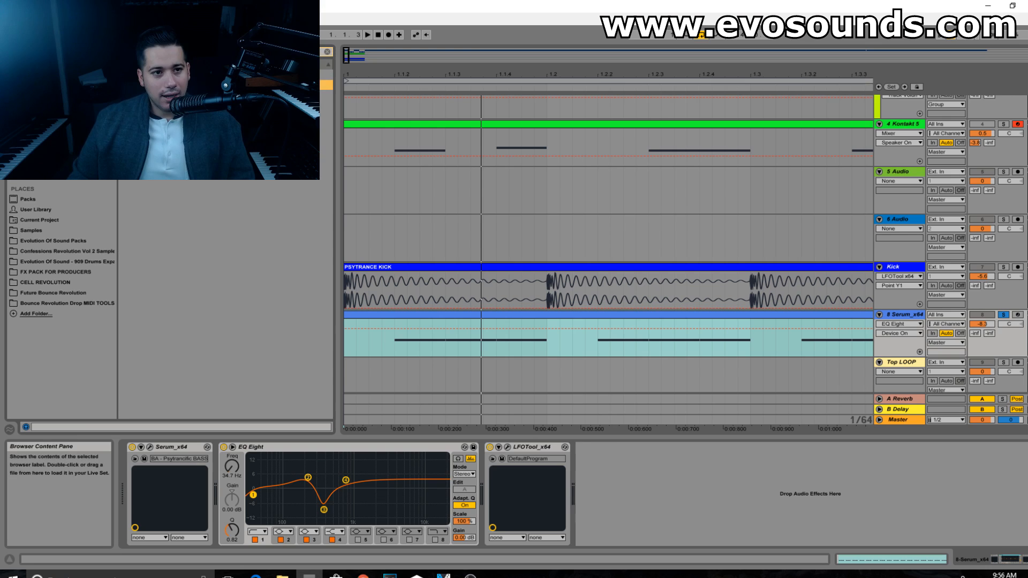
drag(214, 84, 473, 474)
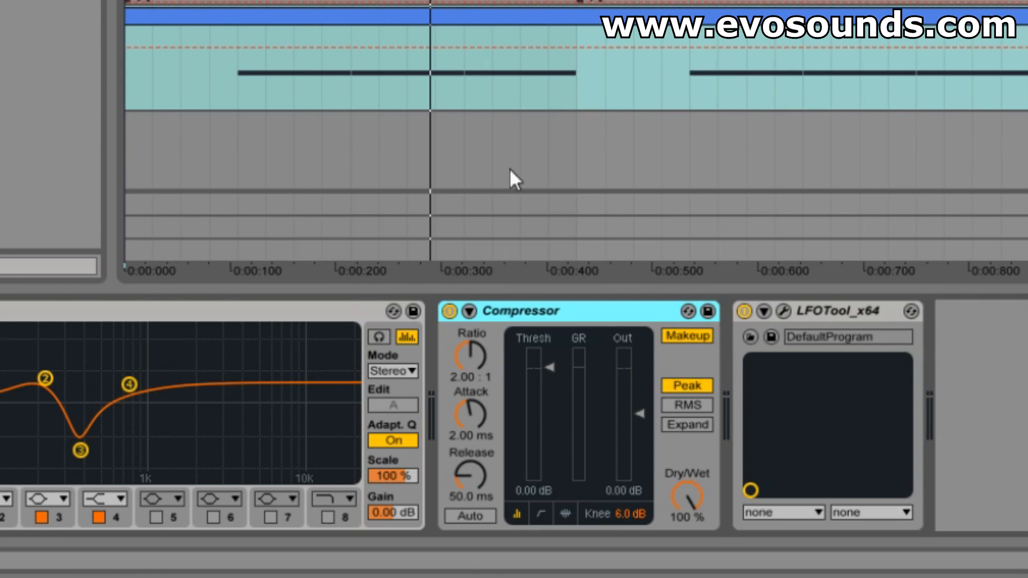
Step: Disable the Compressor's Makeup and set ratio inf:1, attack 0.01 ms, release 1.35 ms and threshold -inf dB
click(708, 338)
drag(483, 354, 484, 306)
drag(483, 438, 482, 487)
drag(550, 367, 550, 479)
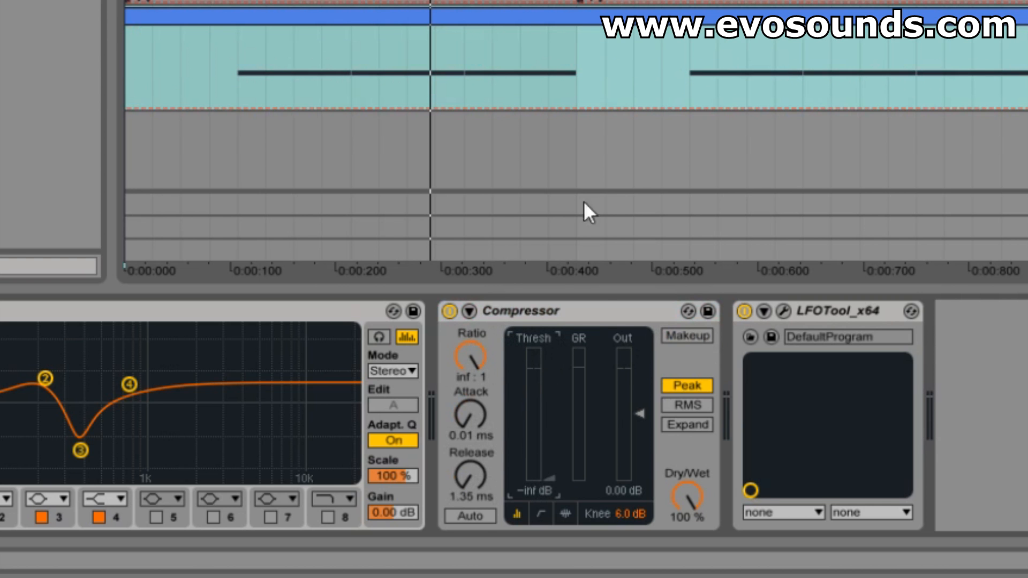
Step: During playback, set the Compressor's threshold to about -34.2 dB, attack to about 25.9 ms and release to about 6.35 ms
key(space)
drag(550, 478, 549, 454)
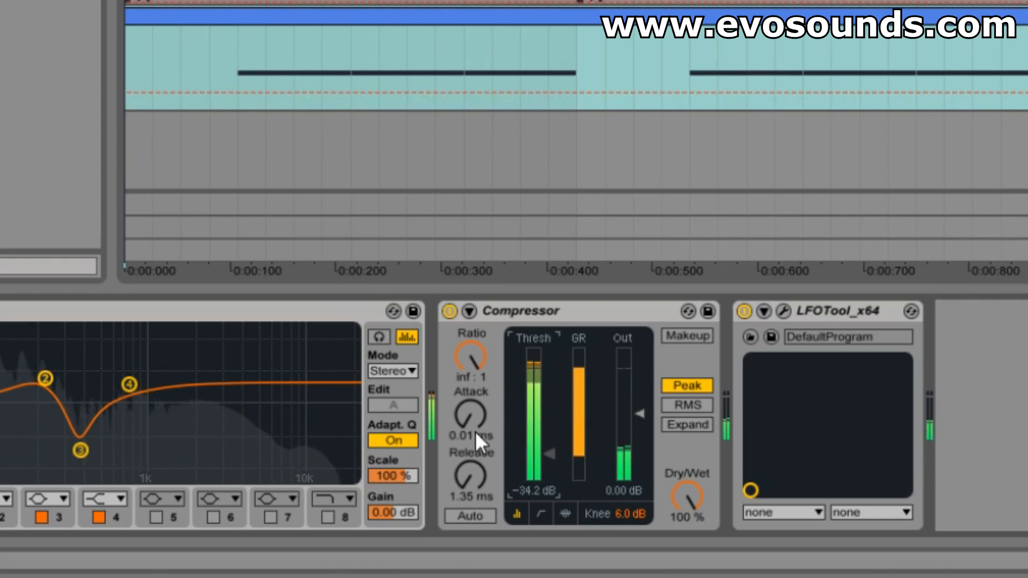
drag(467, 417, 471, 412)
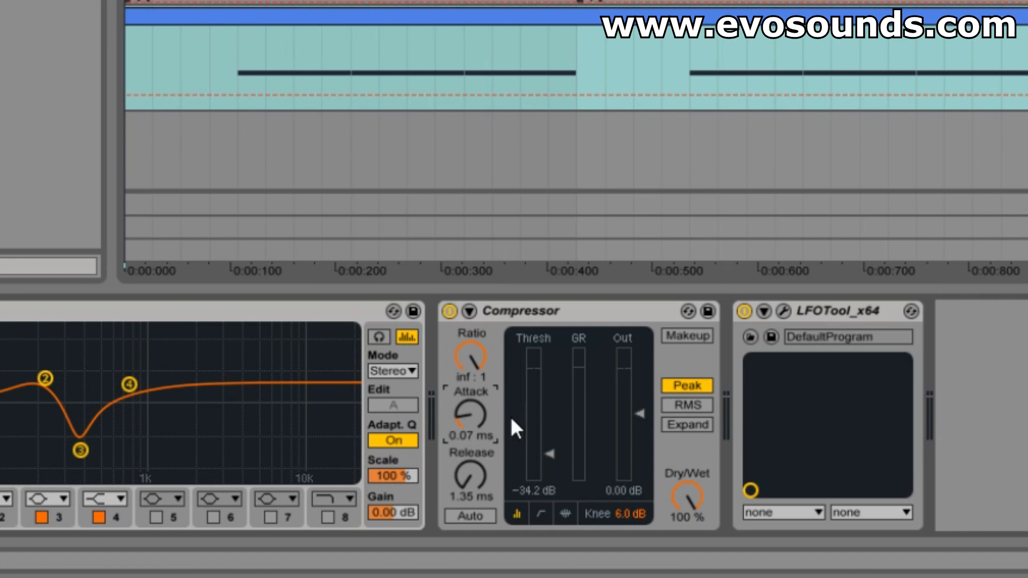
drag(480, 415, 469, 372)
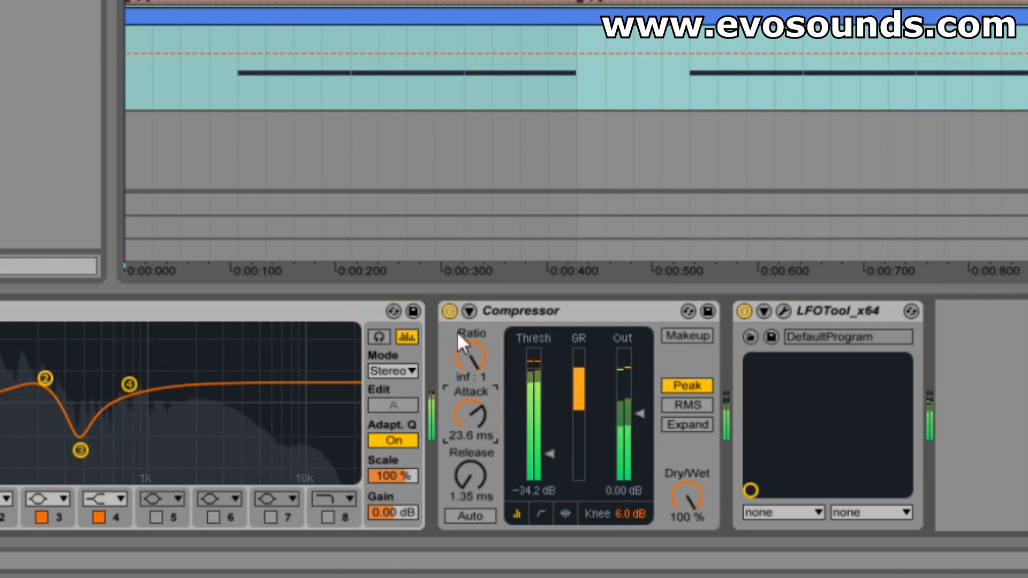
drag(468, 406, 470, 478)
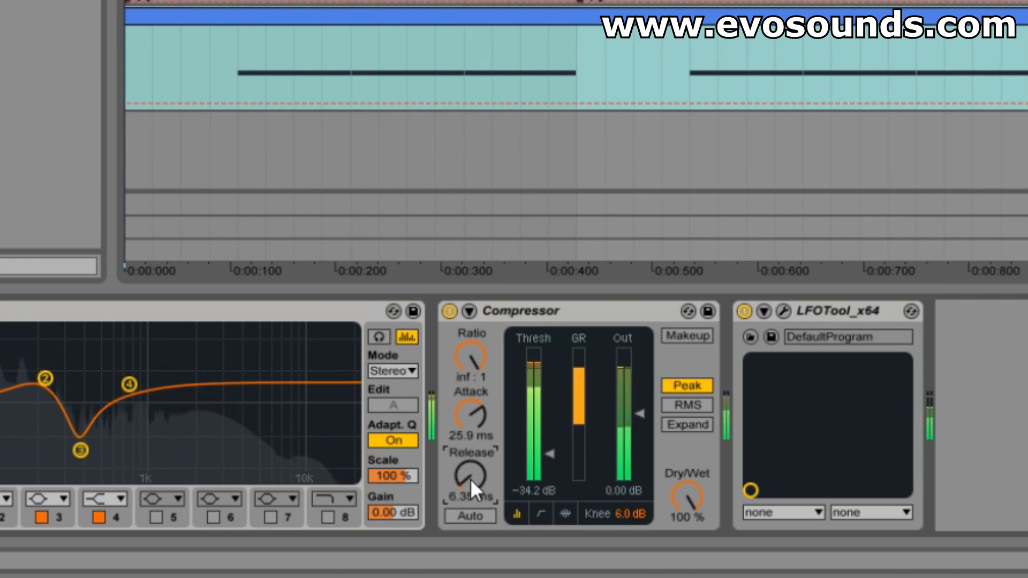
Step: Set the Compressor's threshold to about -16.4 dB and ratio to about 4.67:1, and compare the bass with the Compressor bypassed
drag(528, 450, 528, 423)
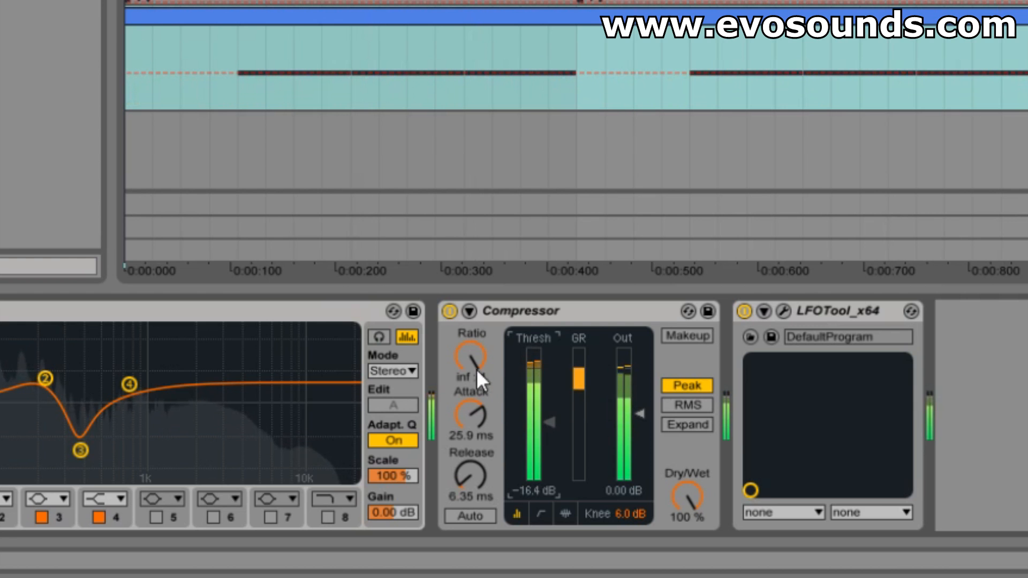
drag(477, 372, 478, 397)
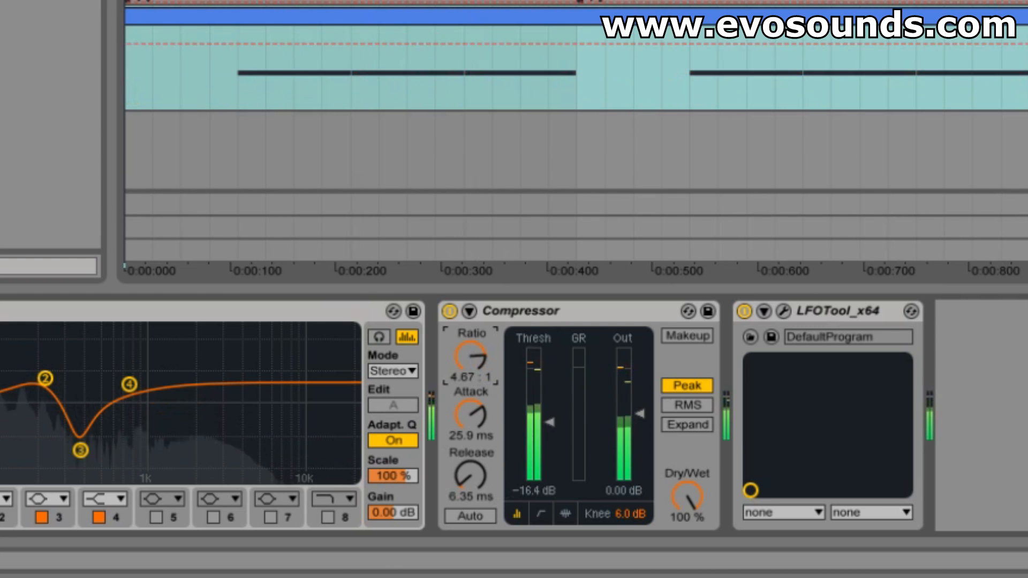
click(450, 311)
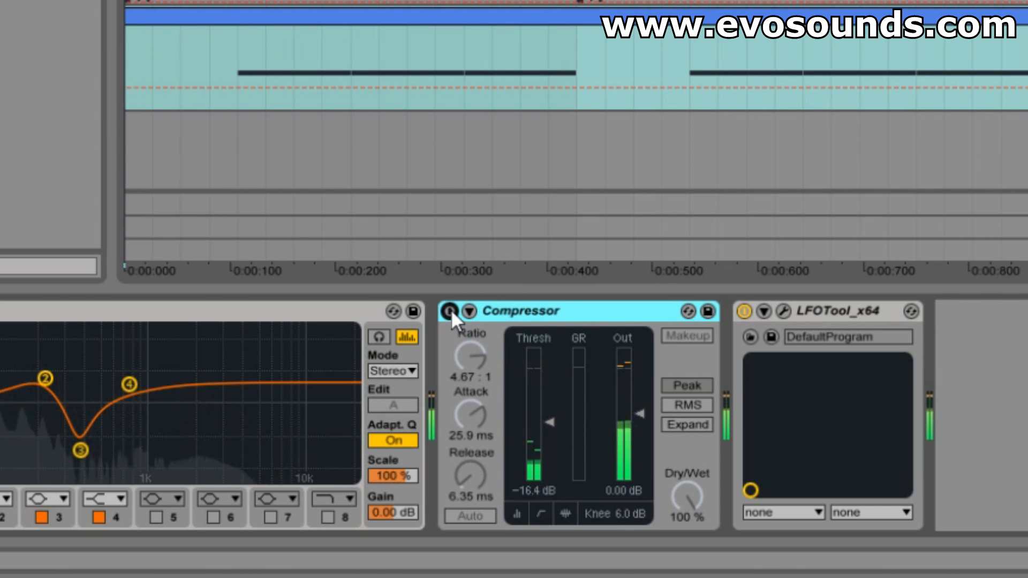
click(450, 310)
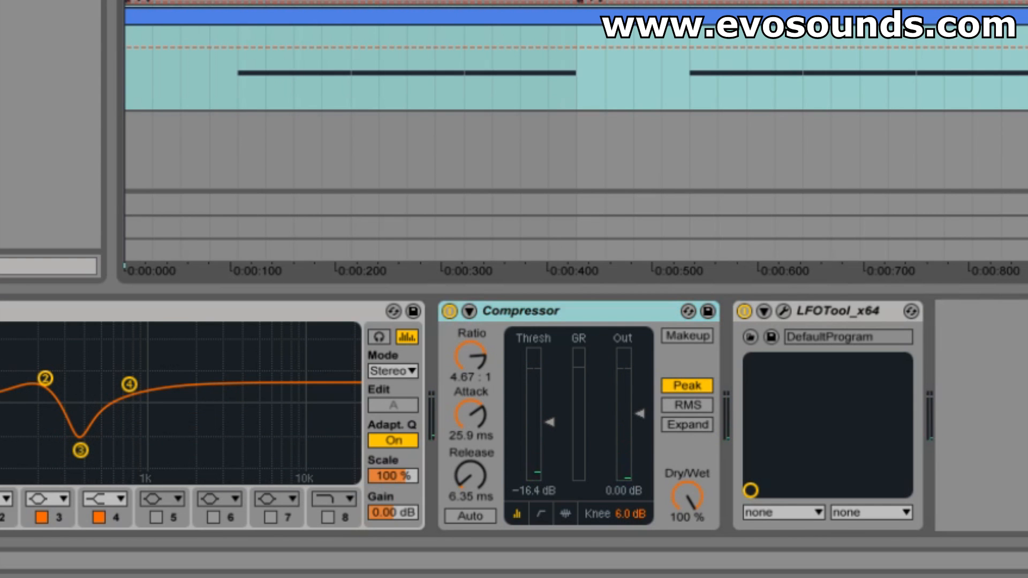
click(450, 311)
click(451, 313)
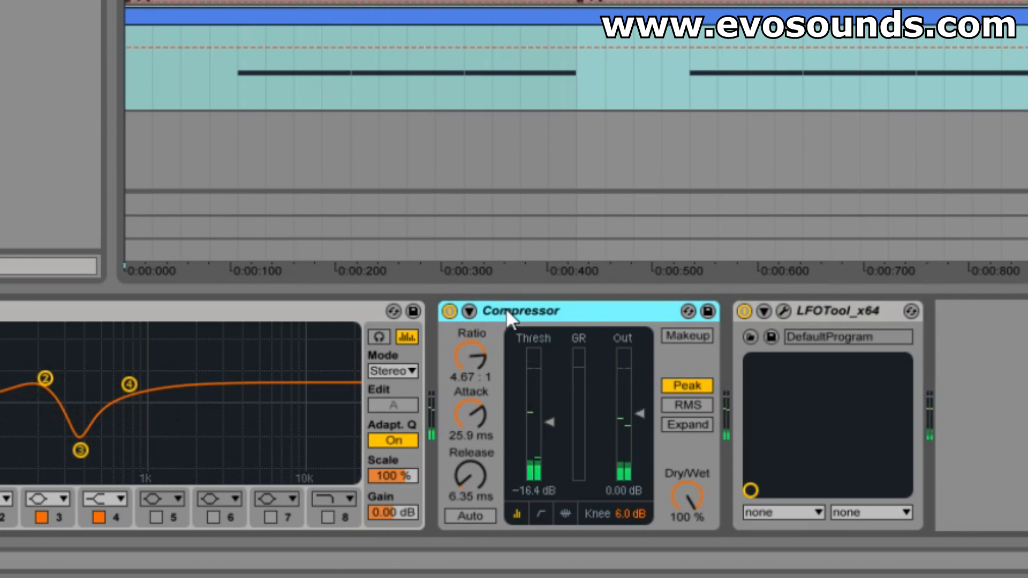
Step: Raise the Compressor's threshold to about -9 dB and compare the bass with the Compressor bypassed in playback
drag(549, 423, 549, 398)
key(space)
click(448, 311)
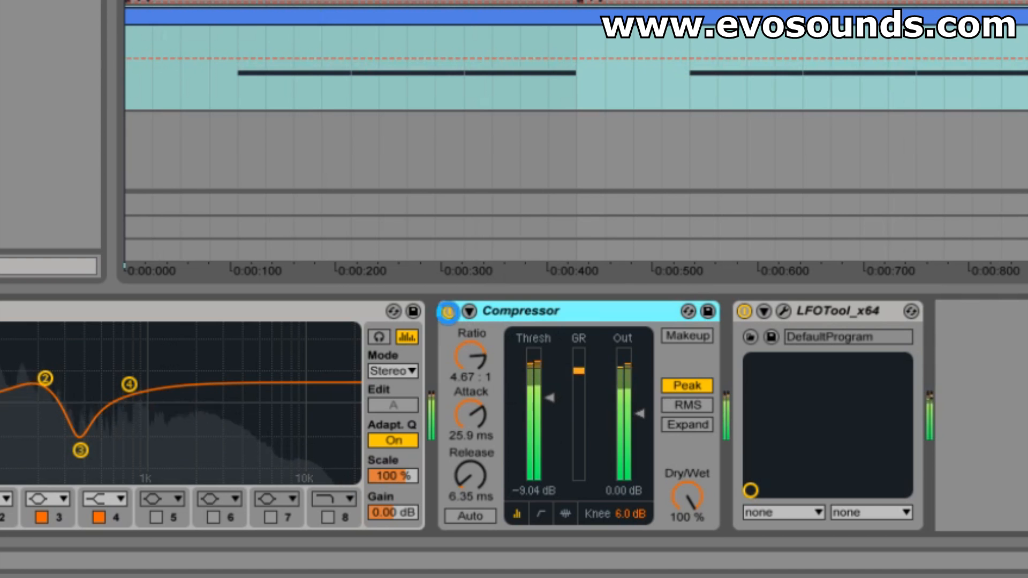
click(448, 312)
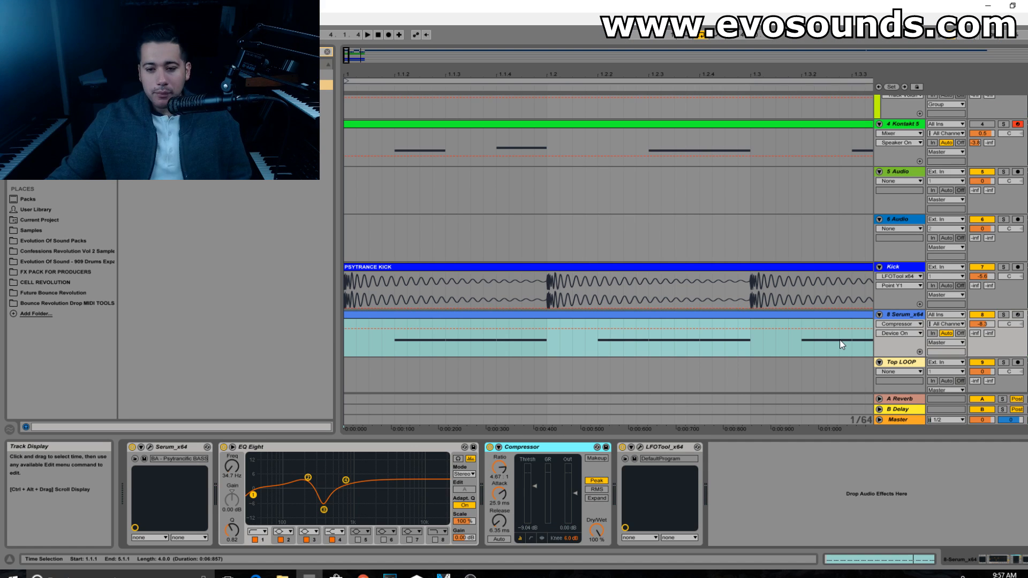
Step: Zoom the arrangement out to the whole four-bar loop and select the Serum bass track
click(507, 495)
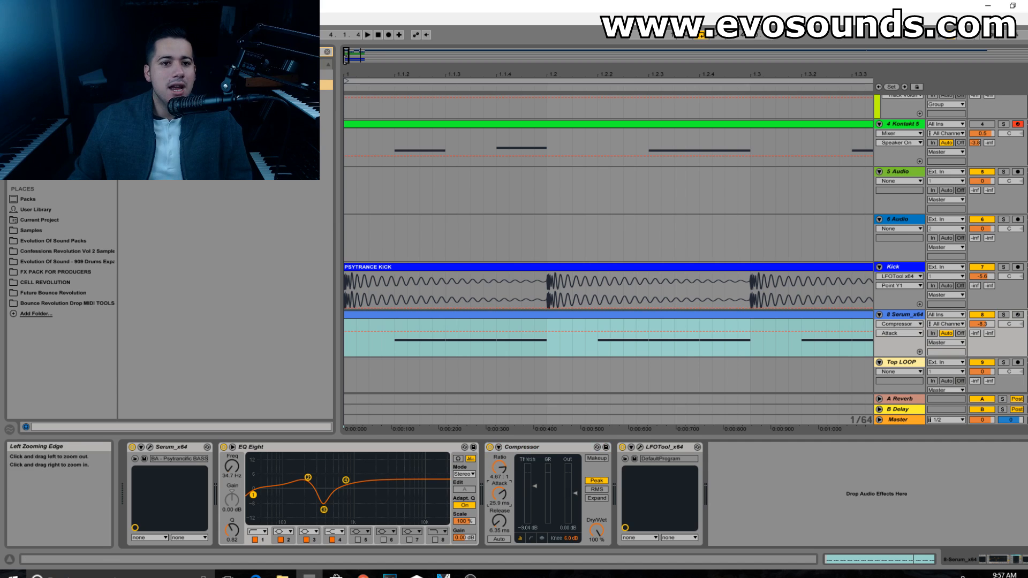
drag(348, 59, 282, 277)
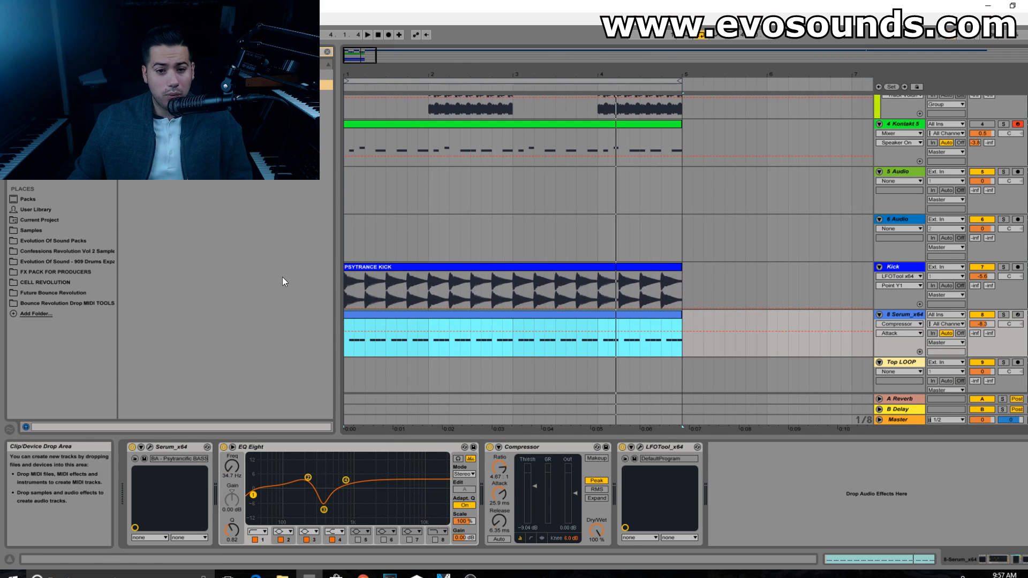
double_click(910, 315)
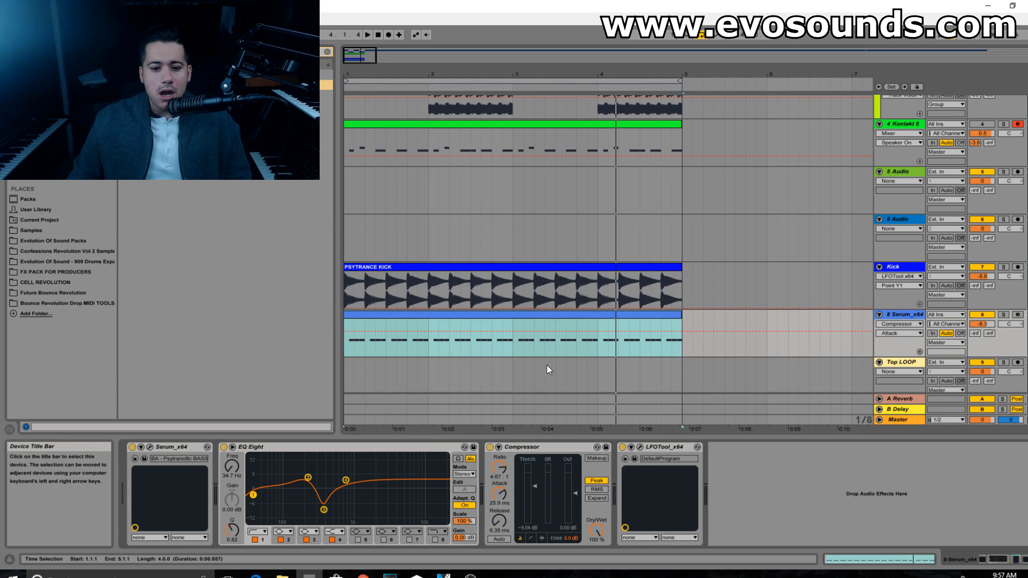
Step: Search the browser for Neutron and insert Neutron 2 on the Serum bass track between the Compressor and LFOTool, closing its preset window
click(324, 57)
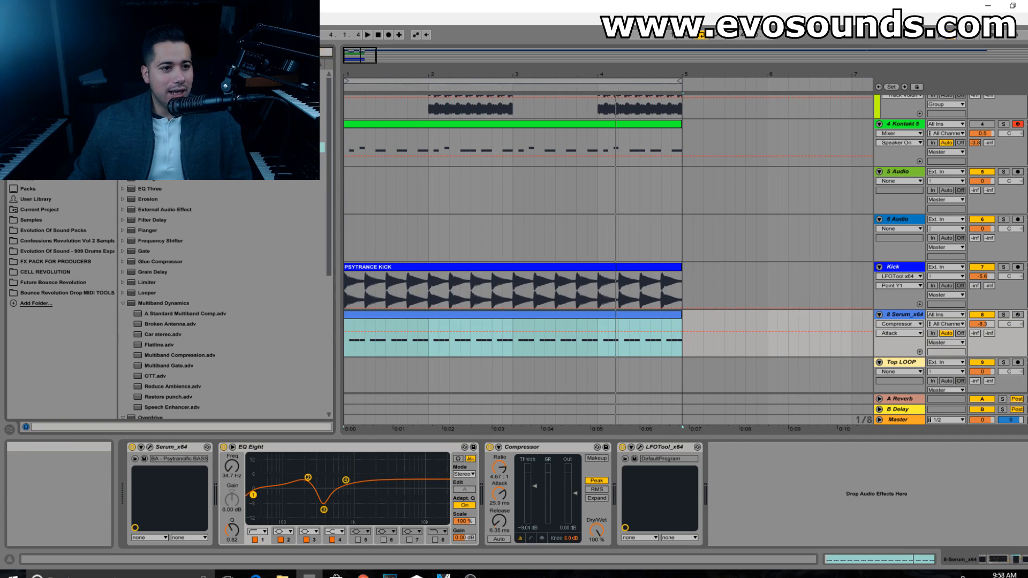
click(30, 136)
text(neutron)
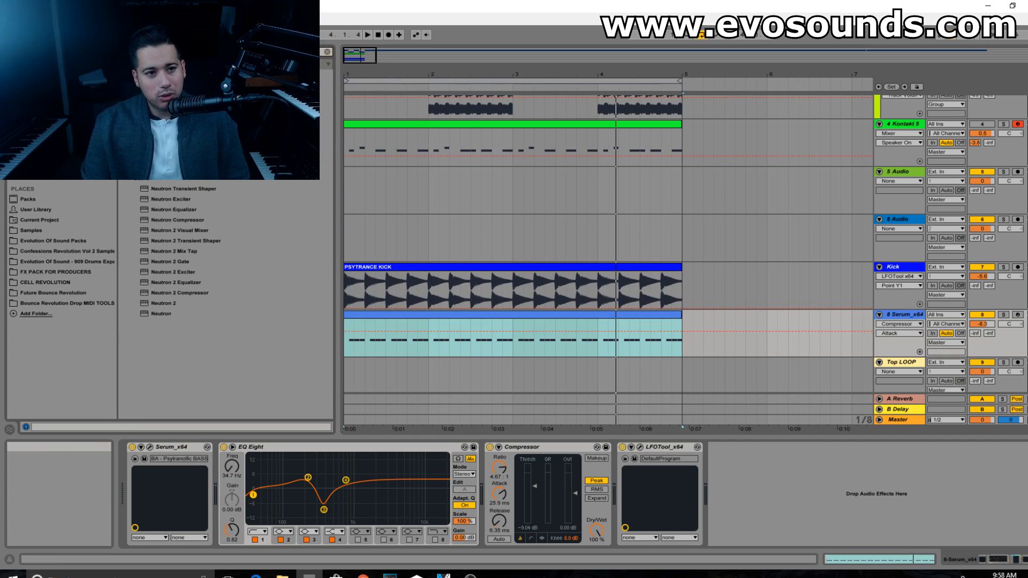
drag(161, 209, 594, 497)
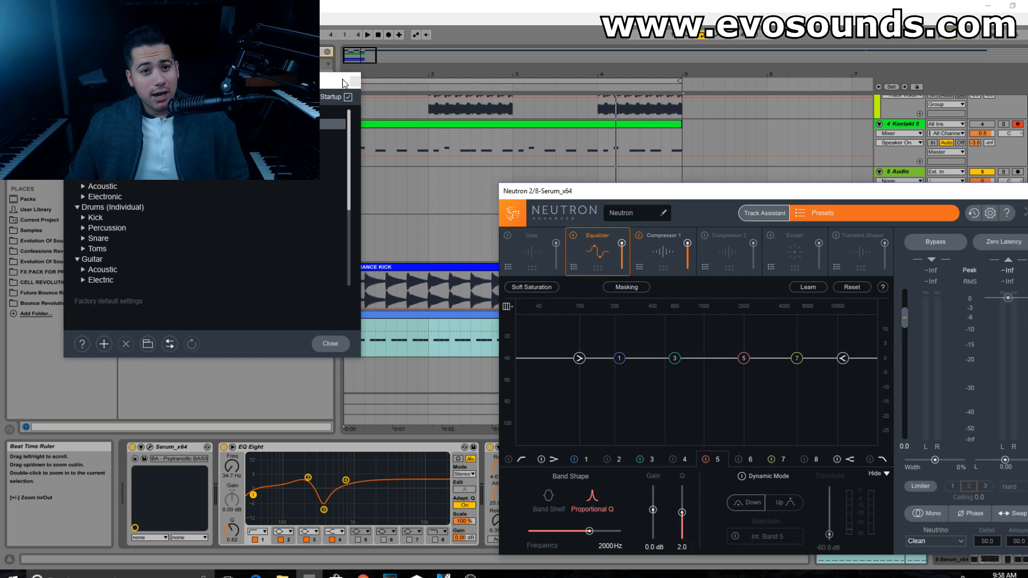
click(345, 82)
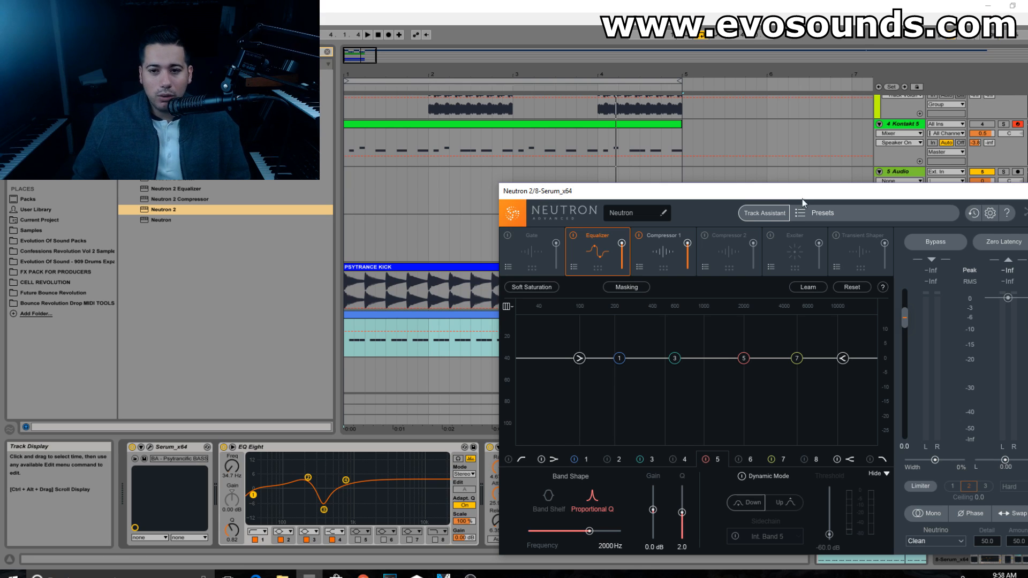
drag(762, 197, 510, 151)
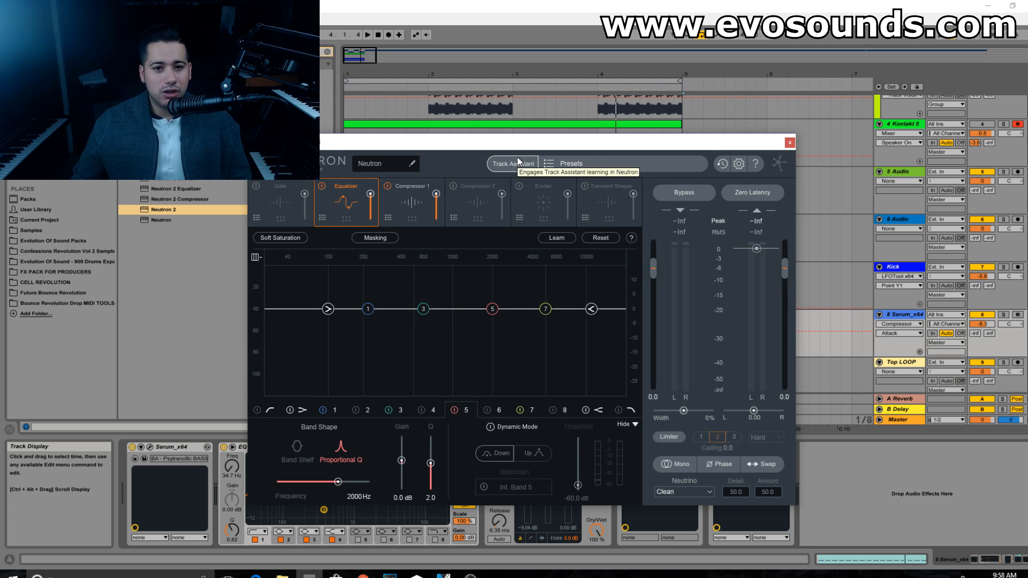
Step: Run Neutron's Track Assistant on the playing audio with Auto-Detect instrument and Upfront style, and accept its suggestion
click(517, 156)
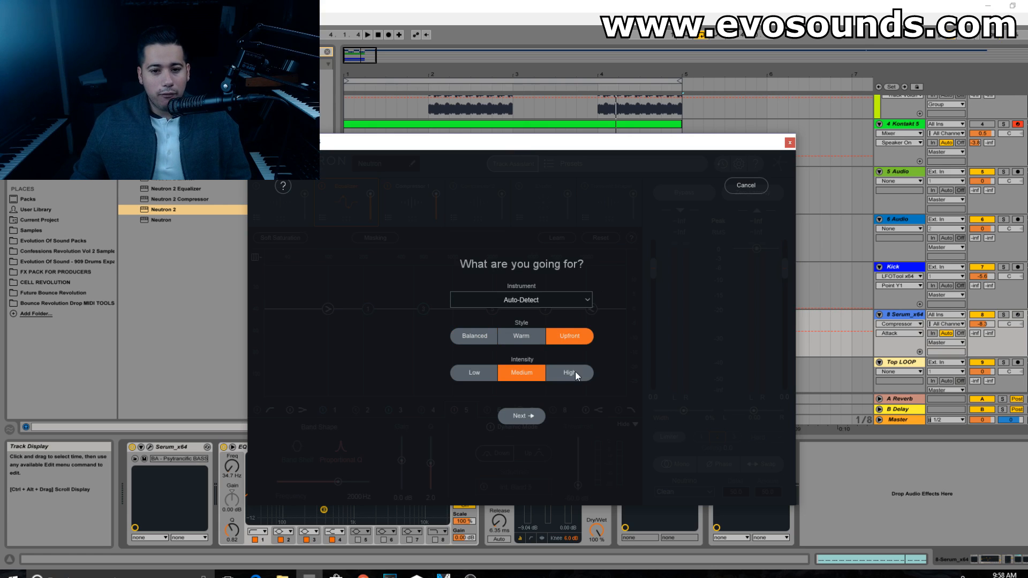
click(523, 416)
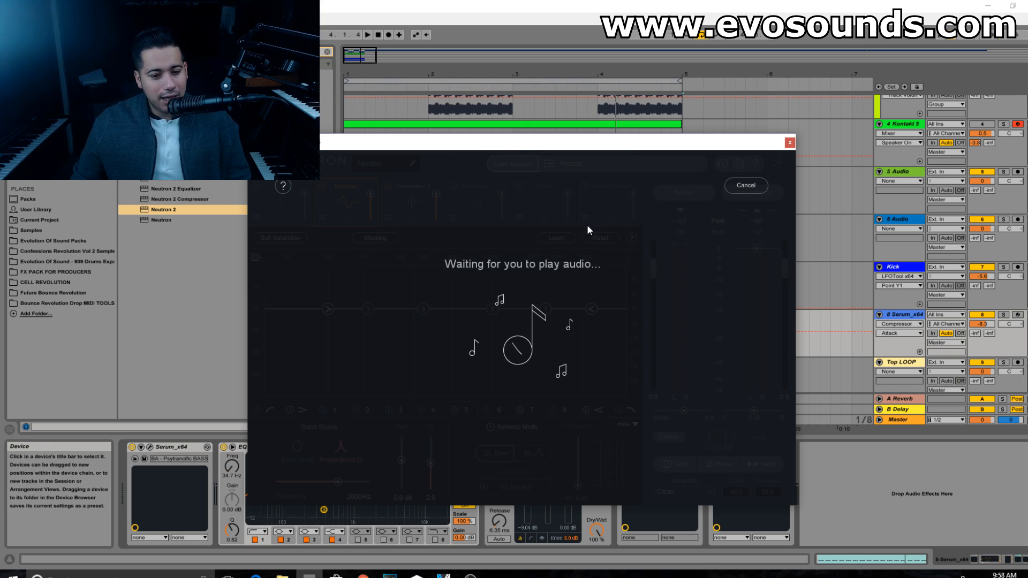
key(space)
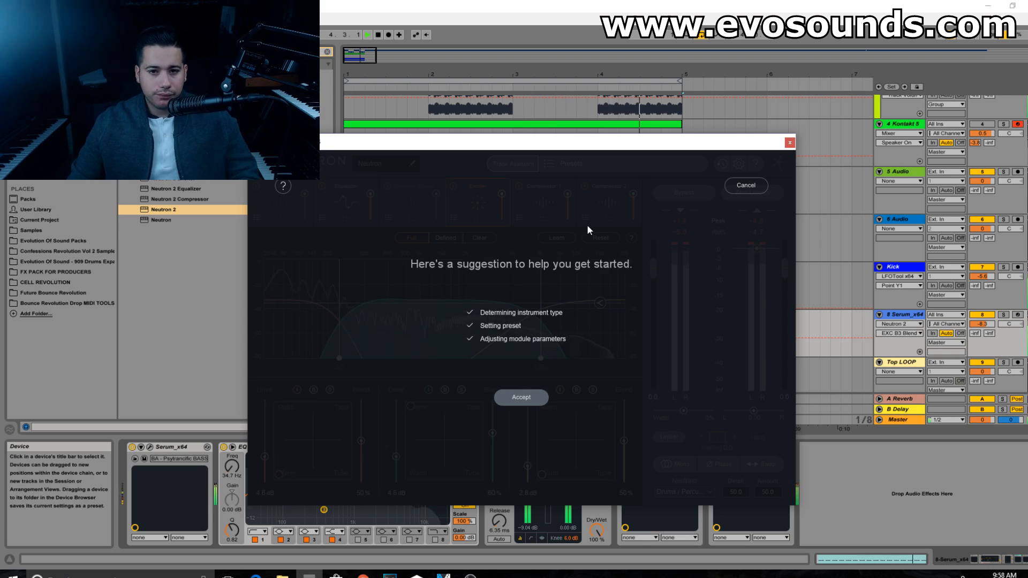
click(513, 398)
Step: Solo the Serum bass track and listen to it through Neutron, with the plug-in window moved clear of the device chain
click(1003, 315)
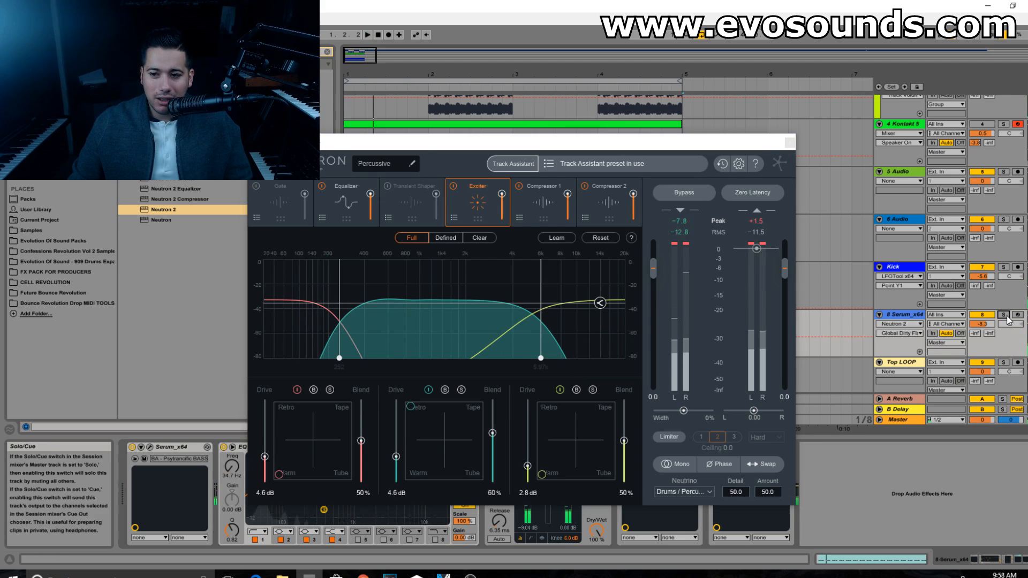
click(905, 315)
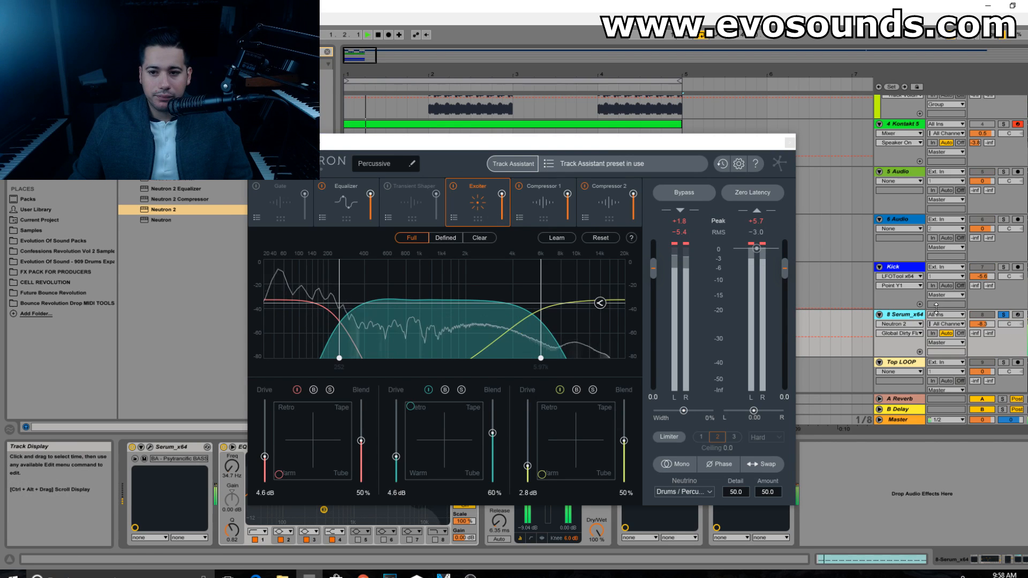
drag(593, 145, 689, 60)
click(623, 449)
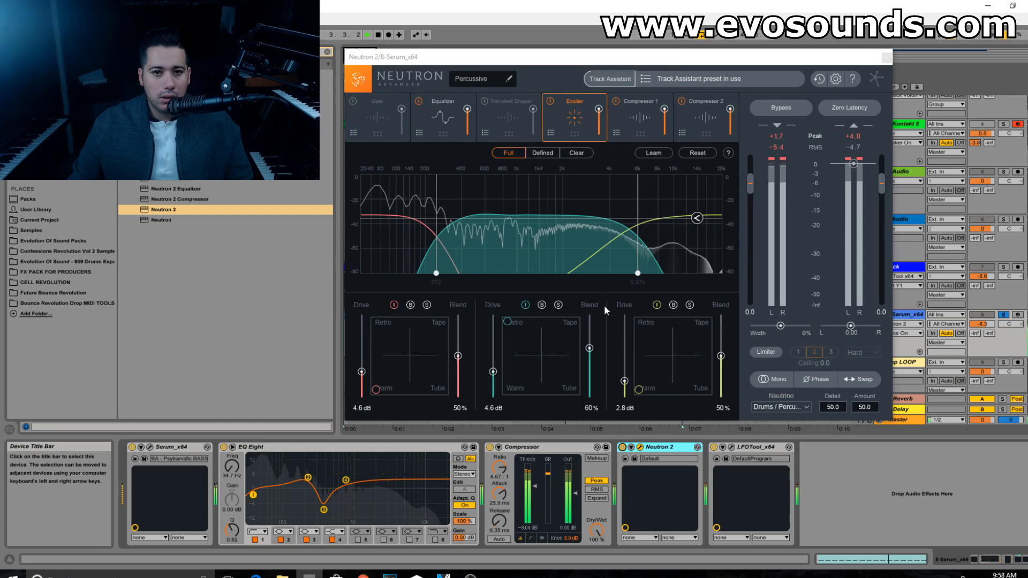
key(space)
Step: During playback, disable Neutron's Equalizer and Compressor 2 modules, leaving the Exciter and Compressor 1 active
click(424, 103)
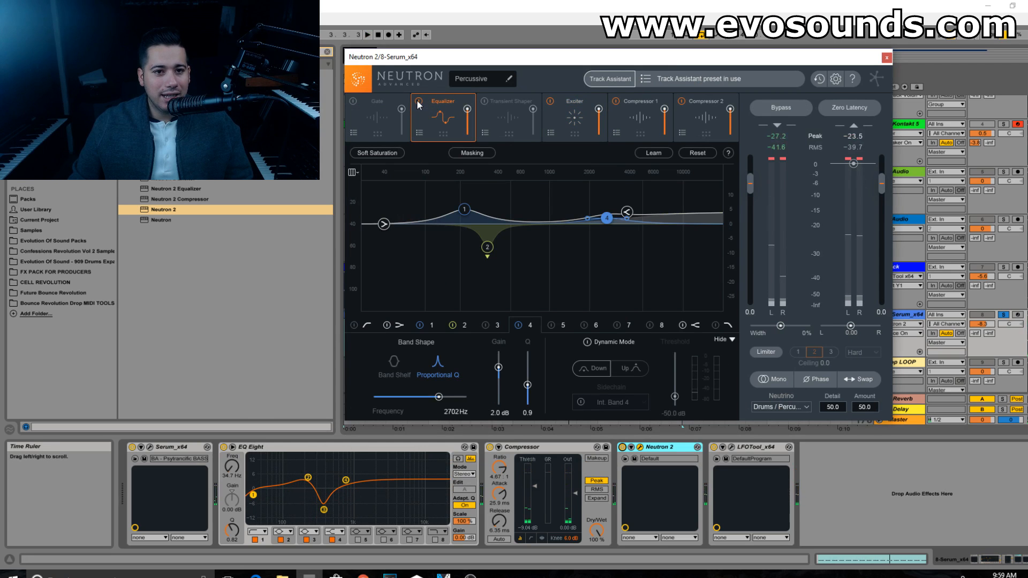
key(space)
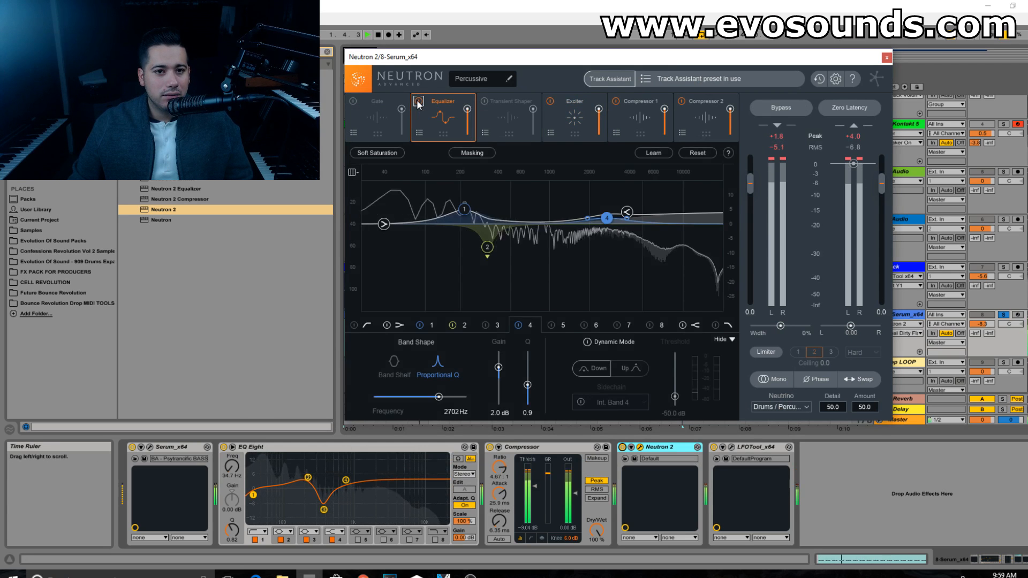
click(418, 102)
click(551, 101)
click(552, 102)
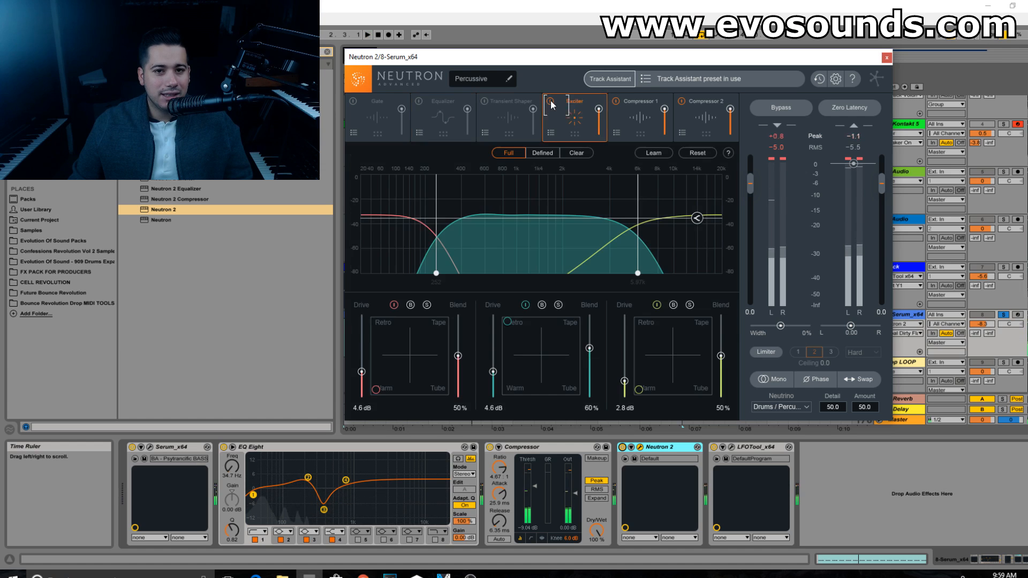
click(616, 101)
click(683, 101)
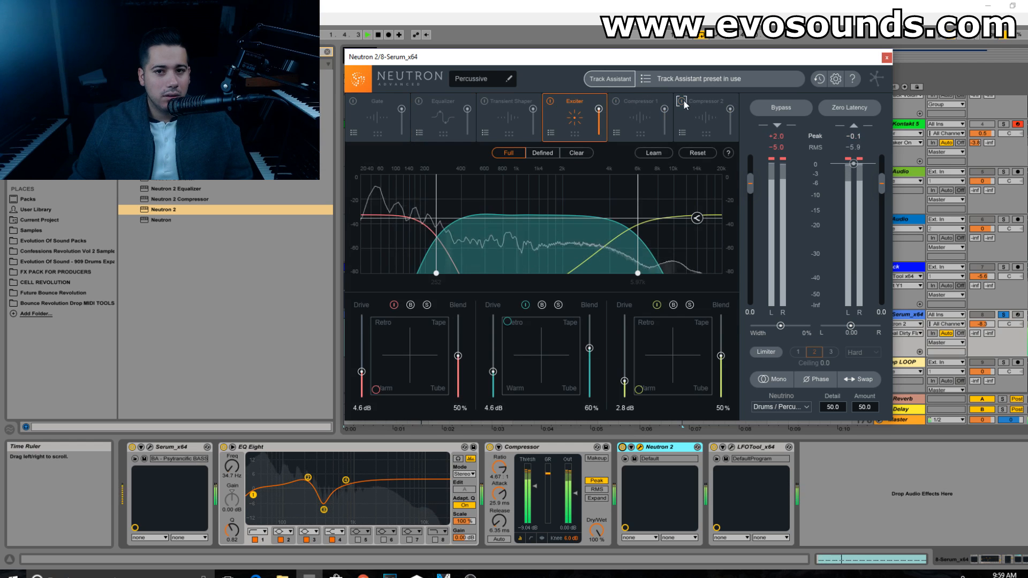
click(616, 101)
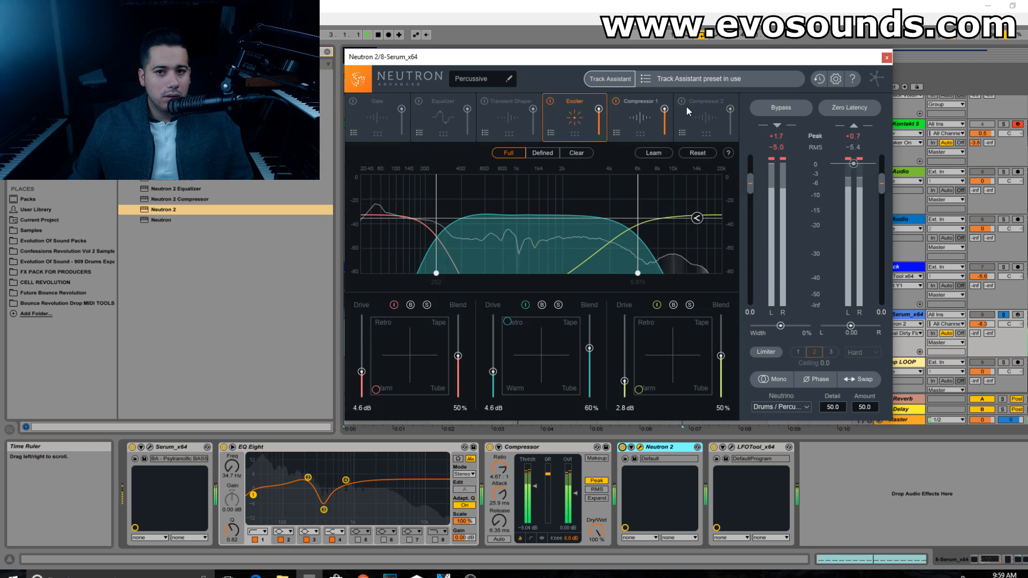
Step: Review the settings of Neutron's Compressor 1 and Compressor 2 during playback and switch on Zero Latency
click(634, 111)
click(698, 110)
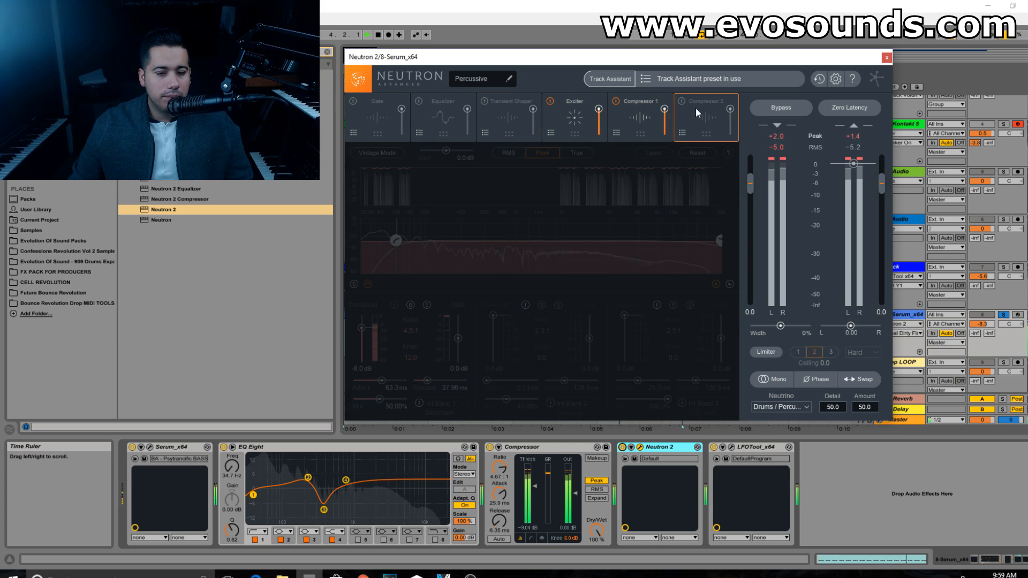
click(642, 110)
click(698, 110)
click(644, 110)
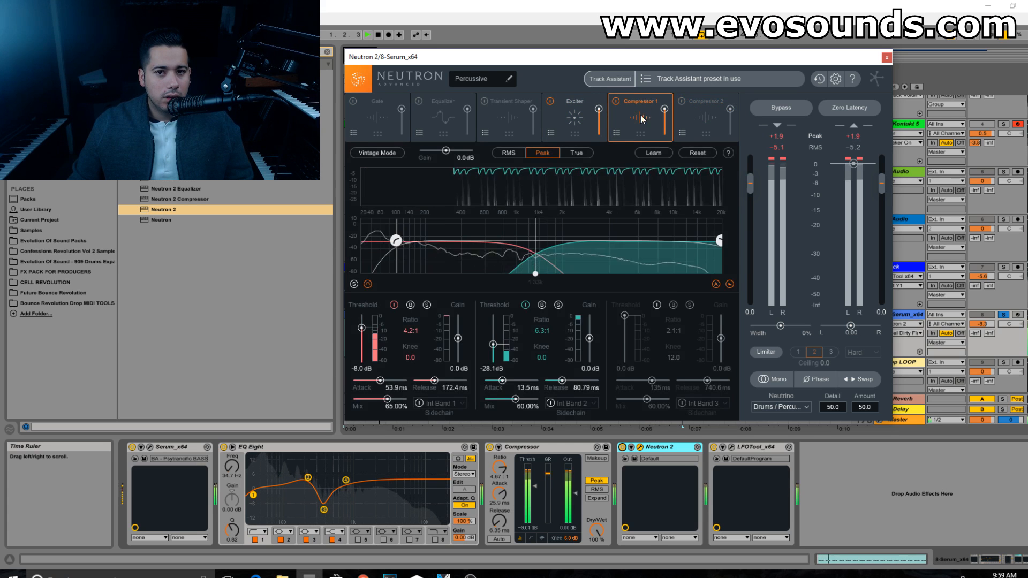
click(850, 106)
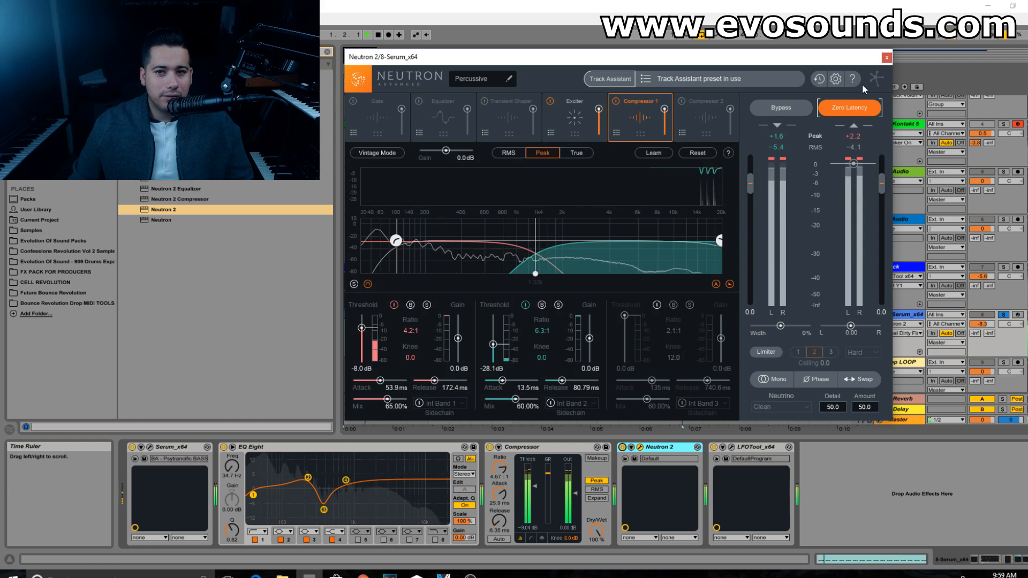
Step: Close Neutron, unsolo the Serum bass track and compare the mix in playback with Neutron 2 bypassed
click(886, 57)
key(space)
click(1003, 315)
key(space)
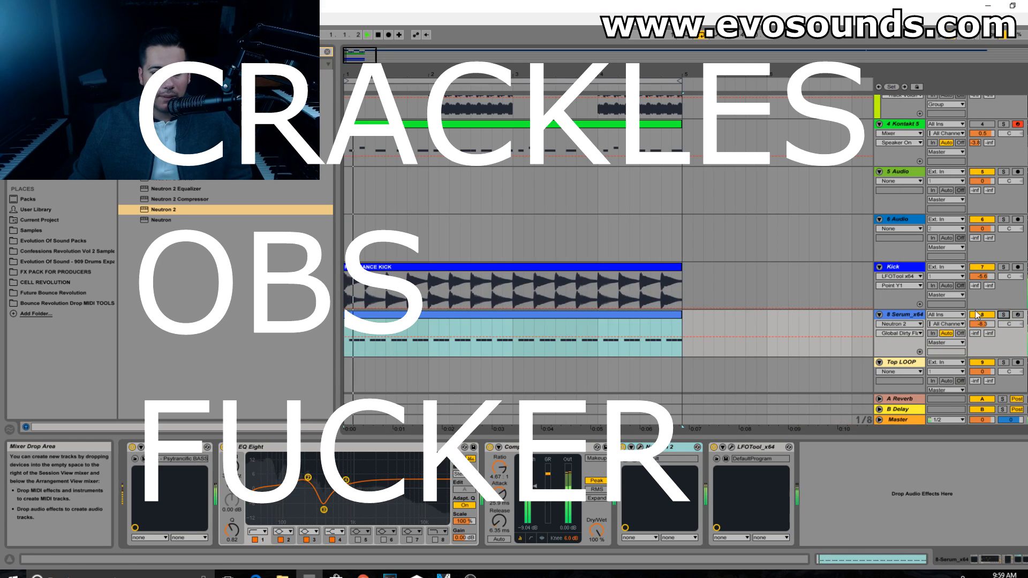
click(624, 446)
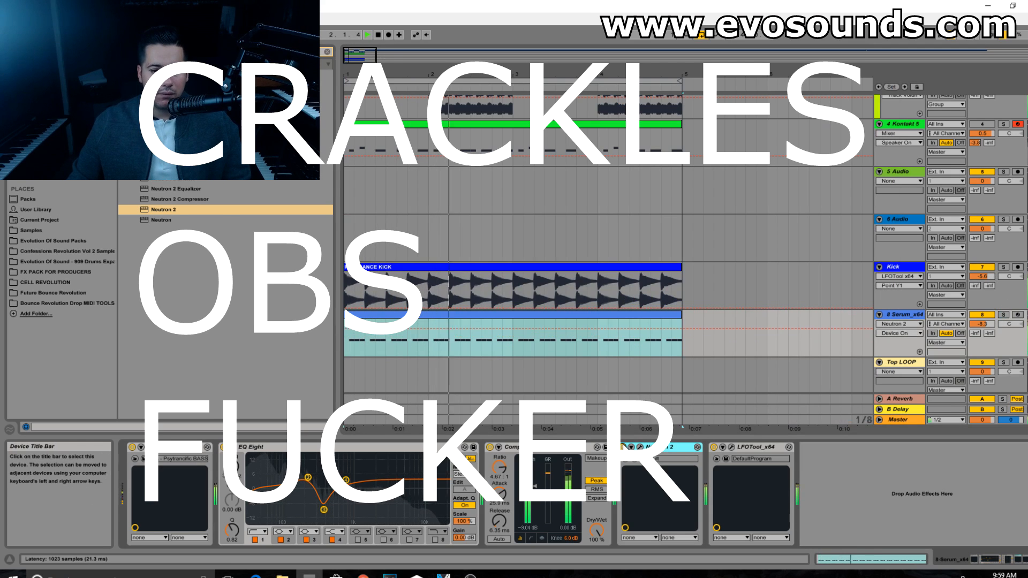
key(space)
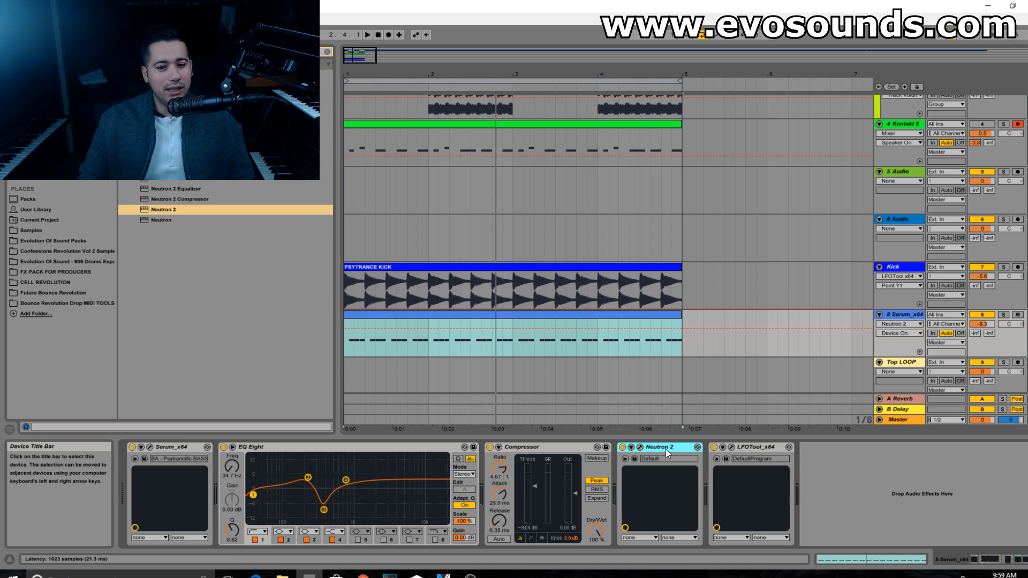
Step: Reopen Neutron 2 to examine its Exciter and Compressor 1 settings, dismissing the preset window, and close the plug-in
click(640, 447)
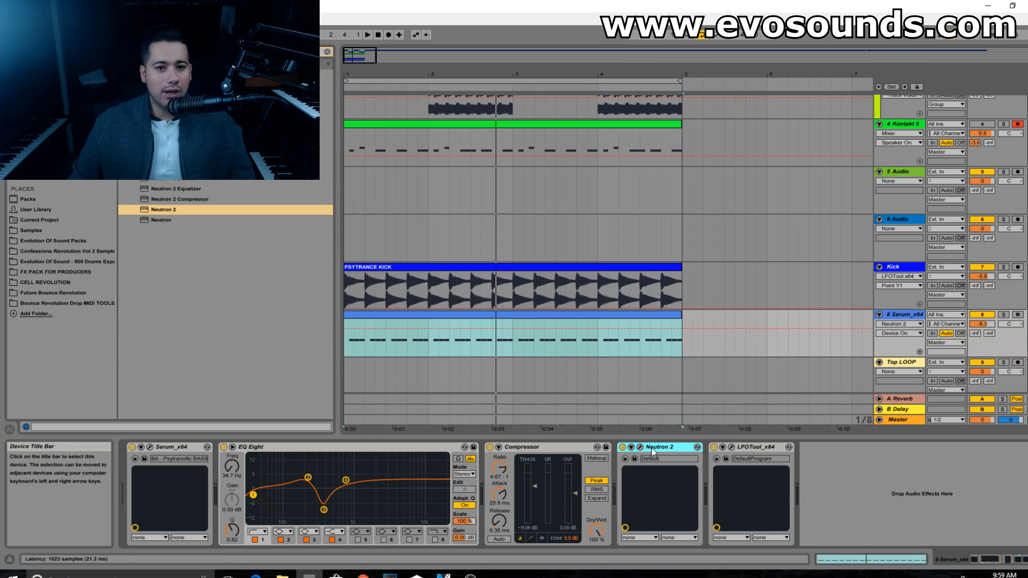
click(641, 447)
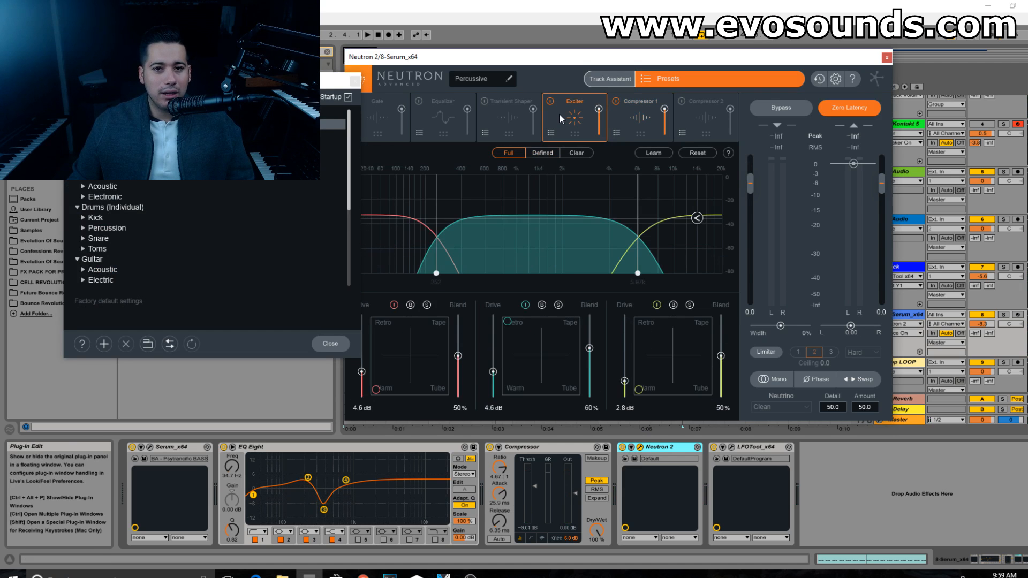
click(349, 84)
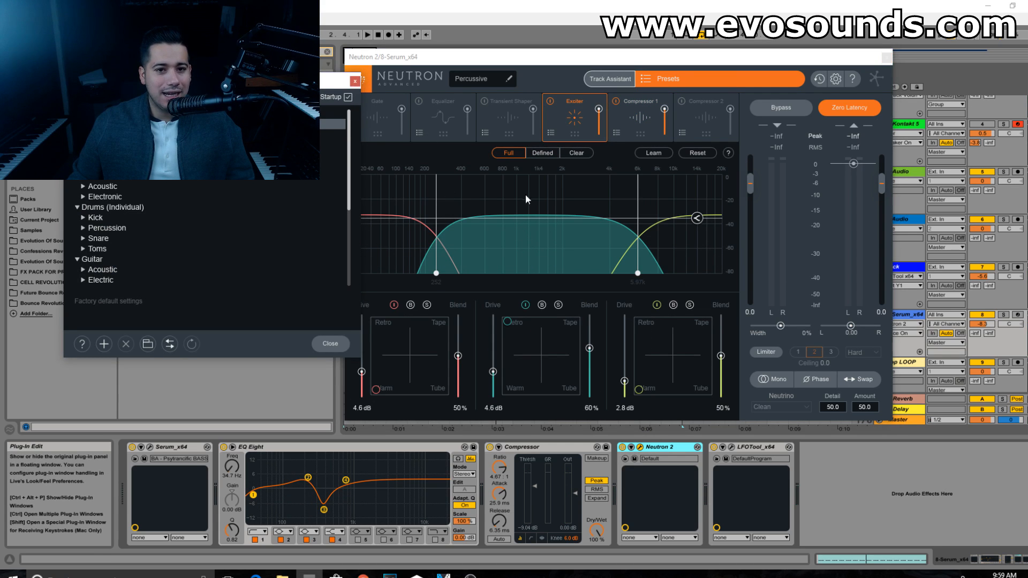
click(355, 81)
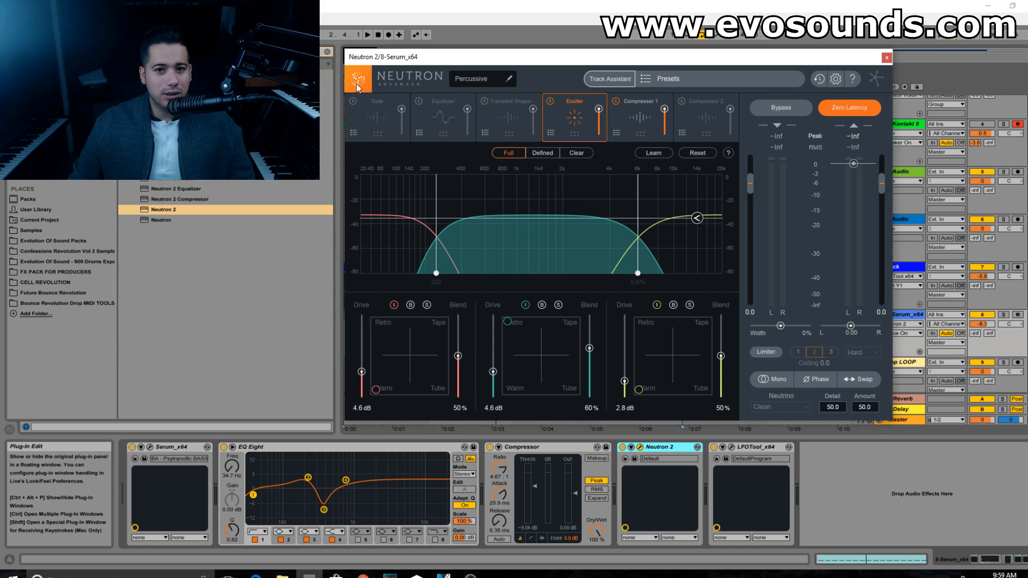
click(643, 119)
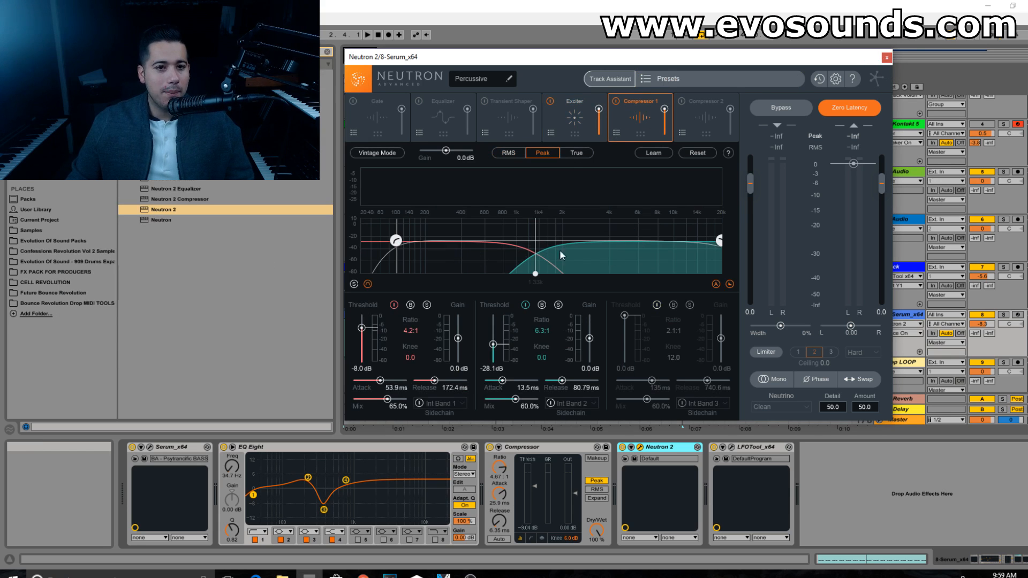
click(887, 57)
Step: Compare the bass in playback with Neutron 2, the Compressor and EQ Eight bypassed and re-enabled
key(space)
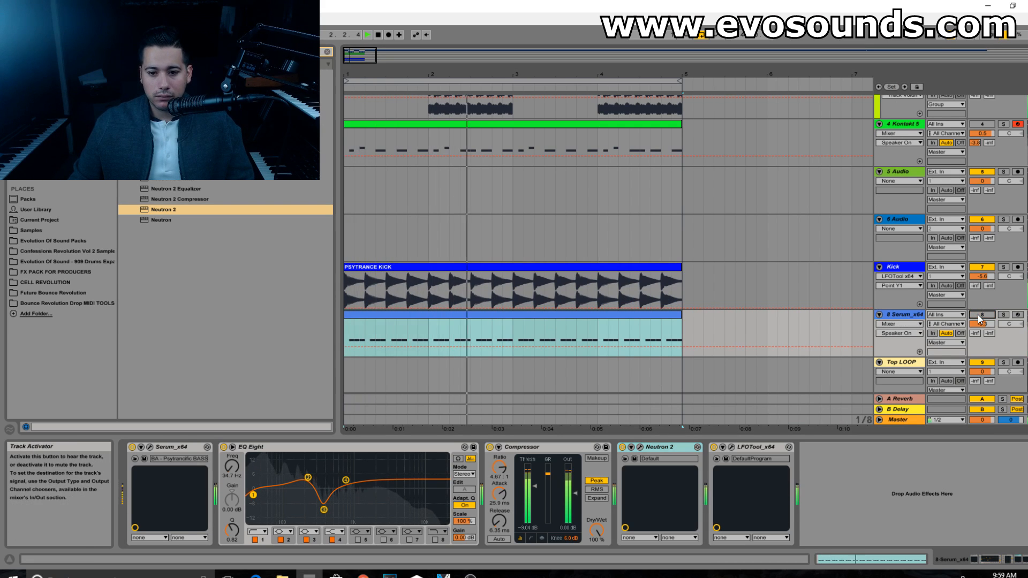
key(space)
key(space)
click(623, 447)
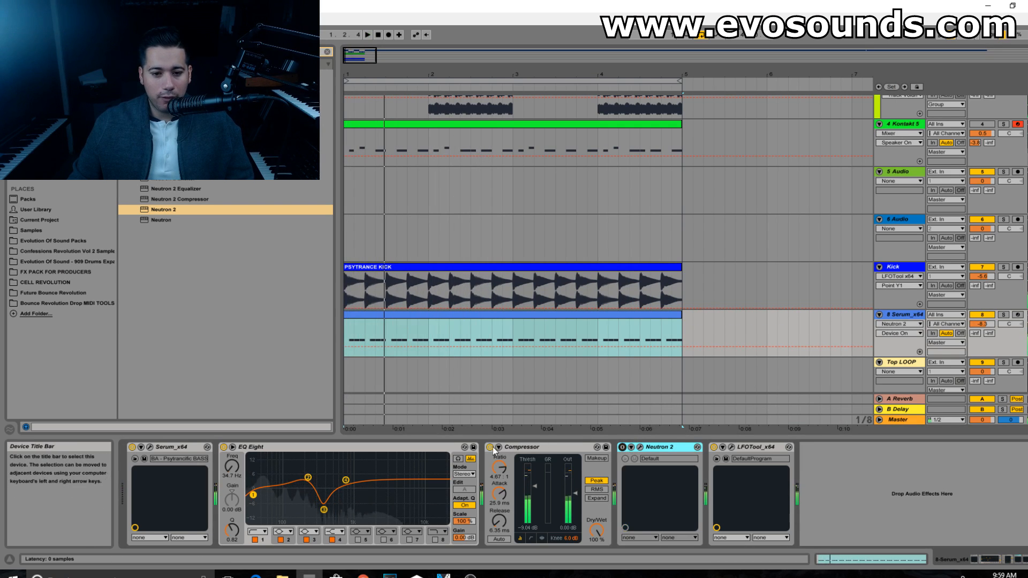
click(489, 447)
click(223, 447)
key(space)
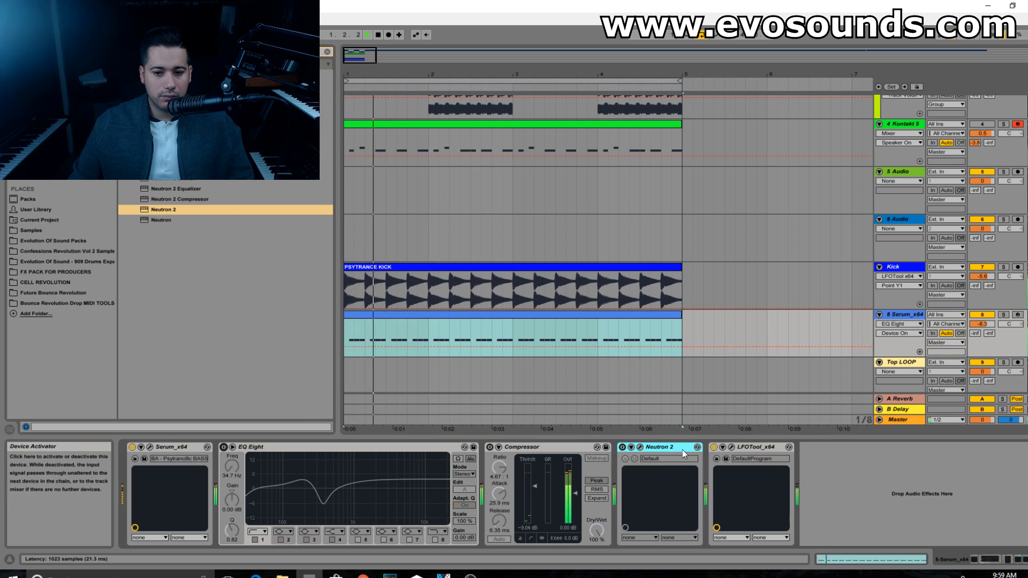
click(224, 447)
key(space)
key(space)
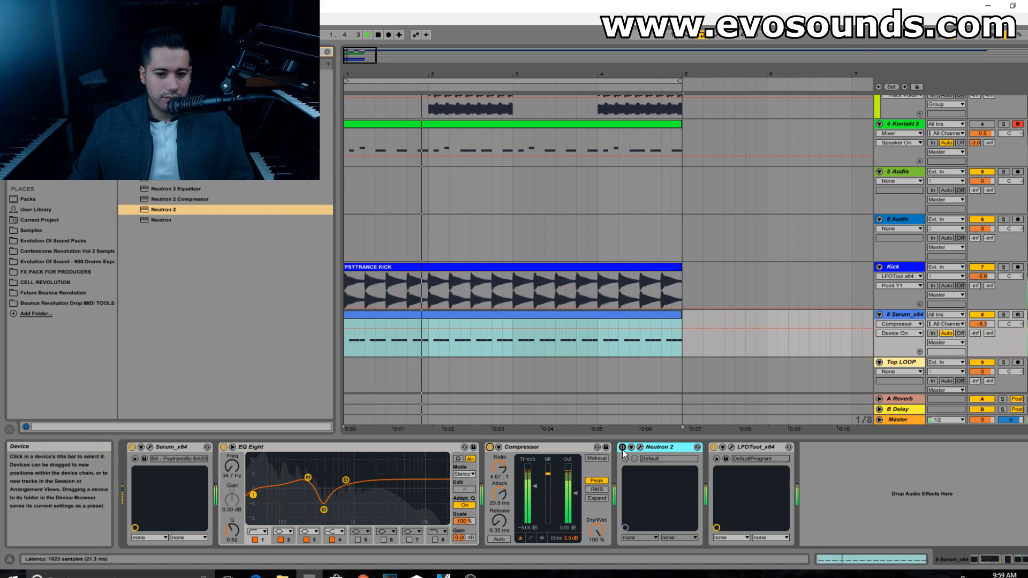
click(623, 447)
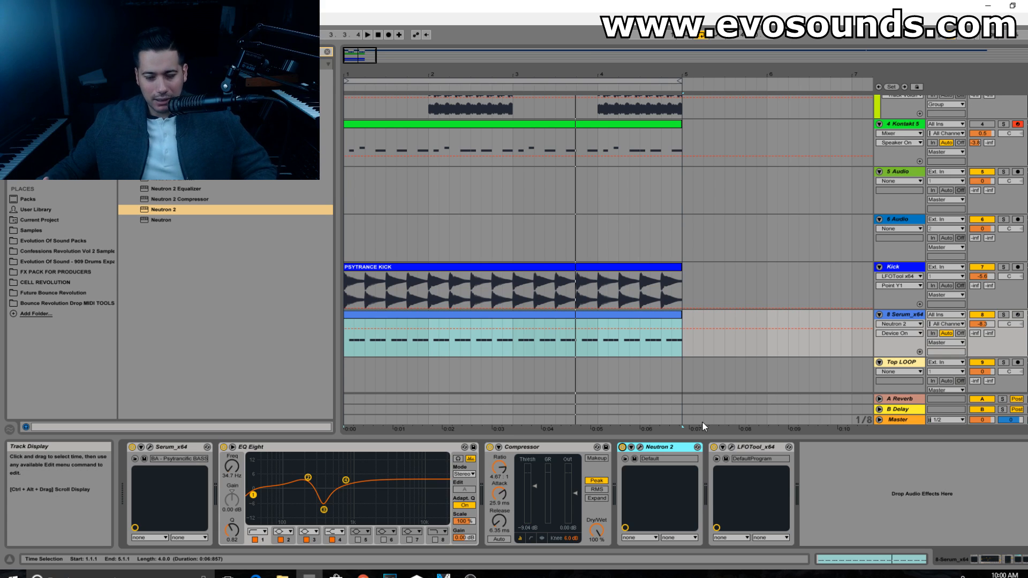
Step: Show the mixer and raise the Serum bass track's volume to -7.0 dB during playback
key(Tab)
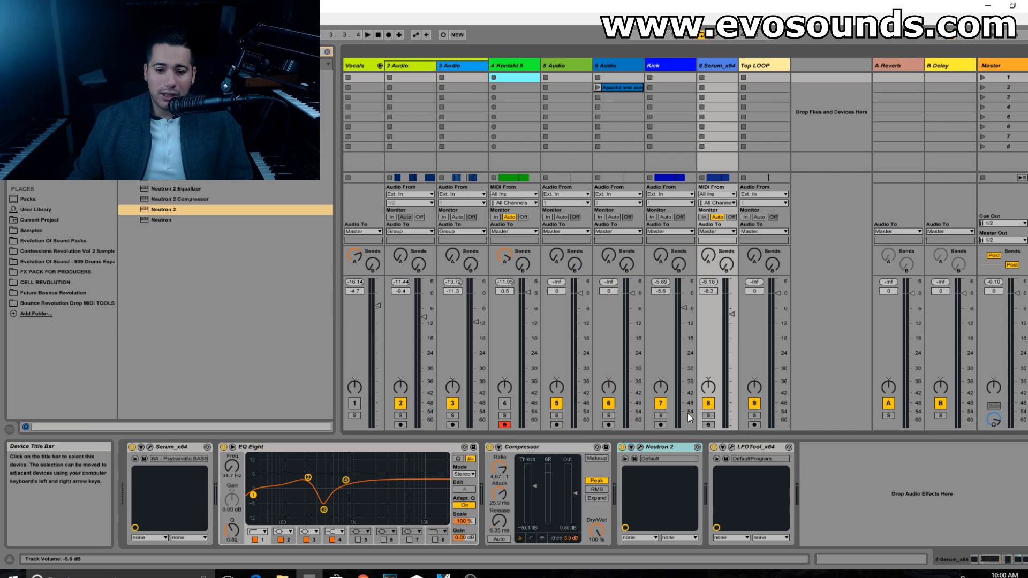
key(space)
drag(731, 318, 730, 314)
key(space)
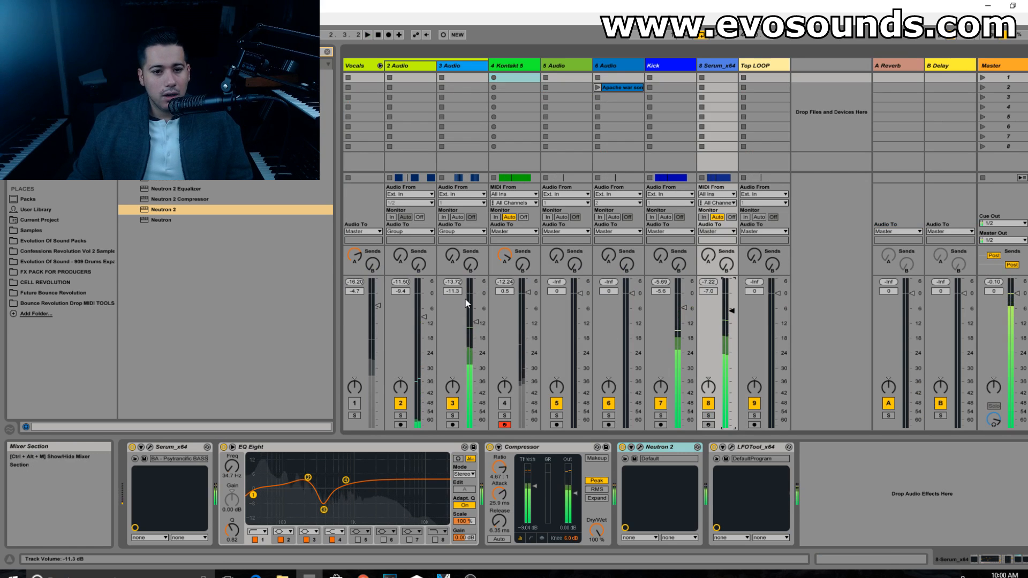
Step: Unmute the Vocals group, raise its volume during playback and return to the arrangement
click(358, 382)
click(354, 403)
key(space)
drag(371, 313, 378, 298)
key(Tab)
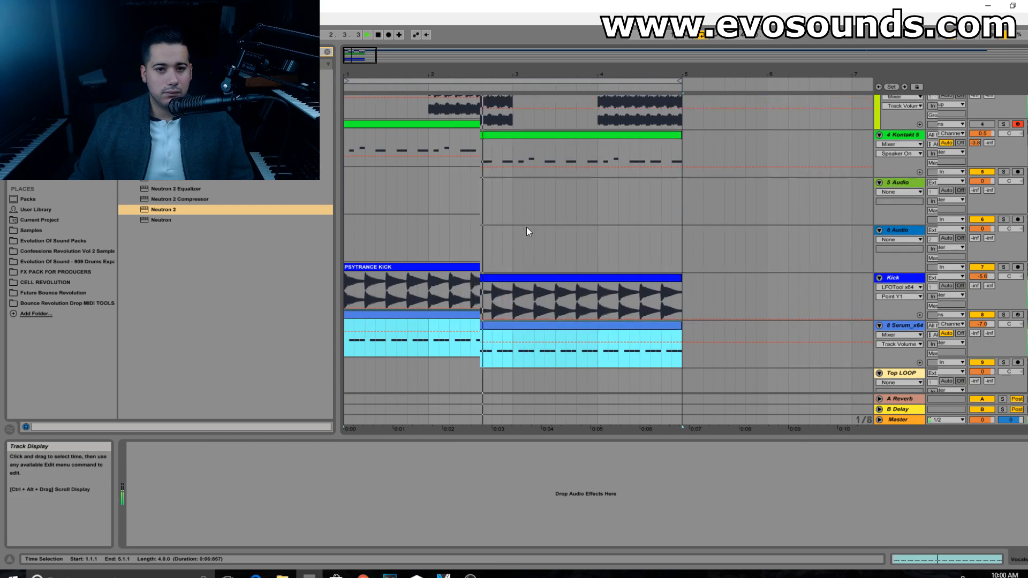
scroll(524, 227, up, 3)
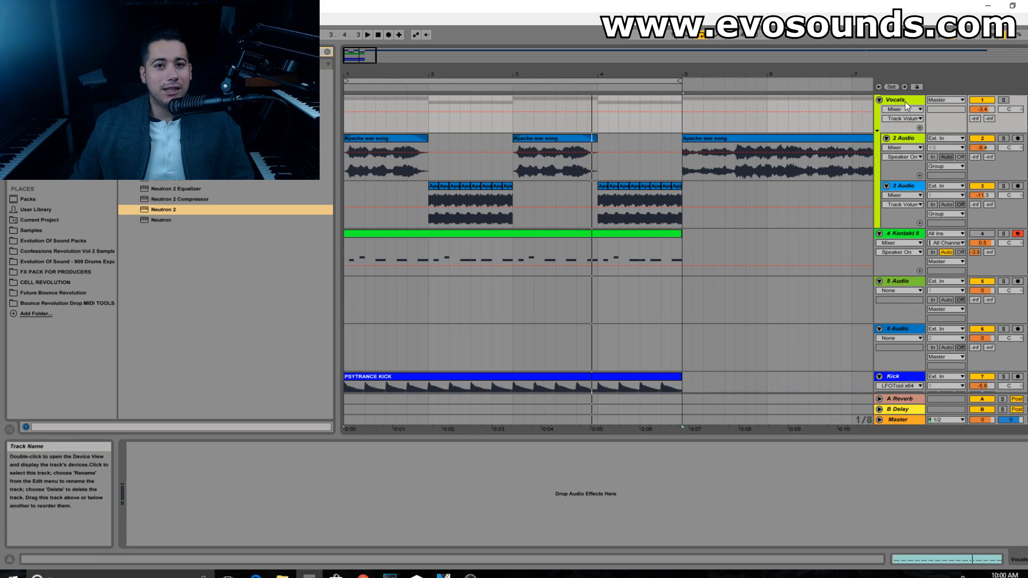
click(703, 167)
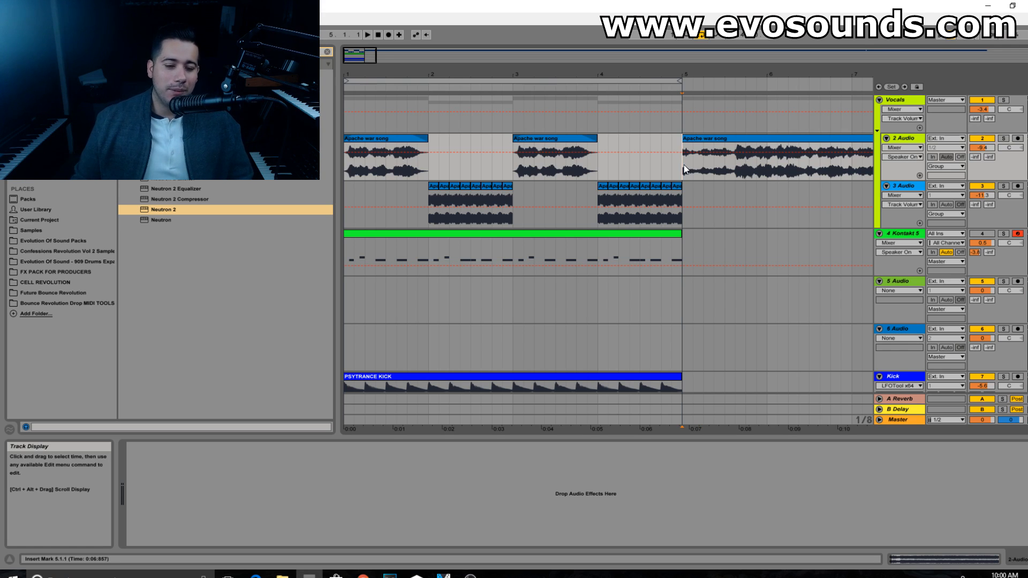
click(571, 235)
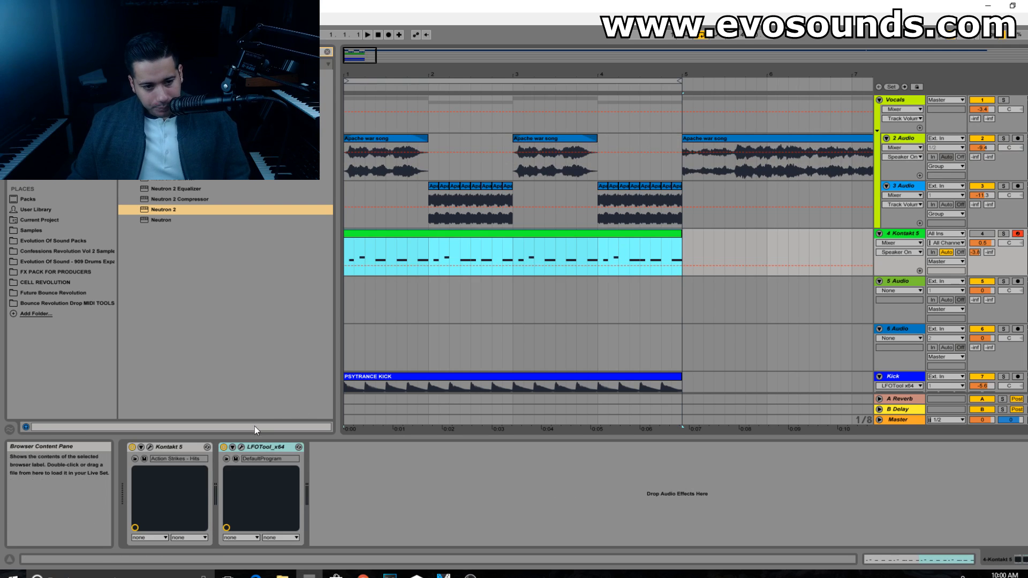
click(905, 105)
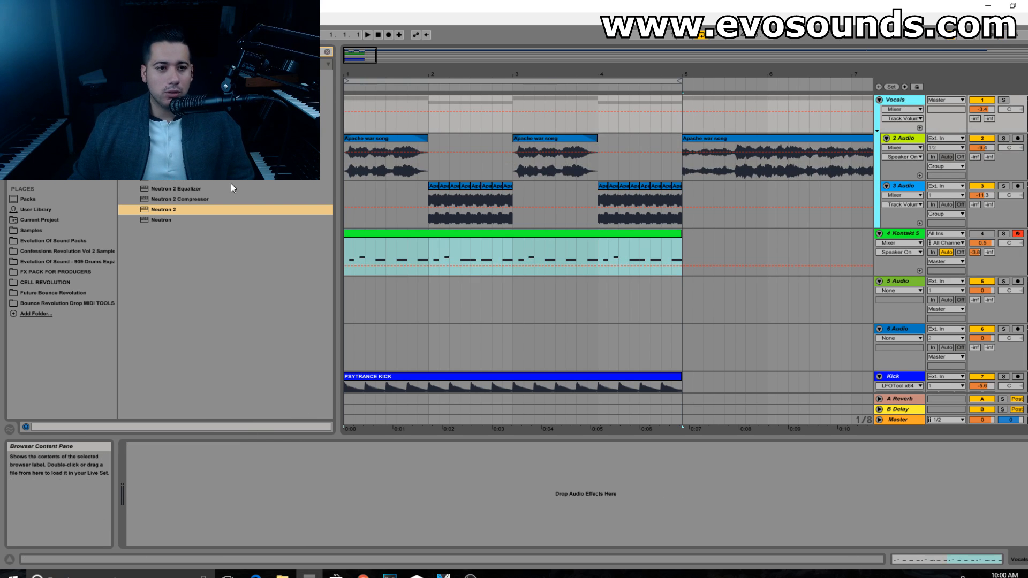
Step: Add EQ Eight to the 2 Audio vocal track, solo the track and start playback
click(328, 52)
click(904, 138)
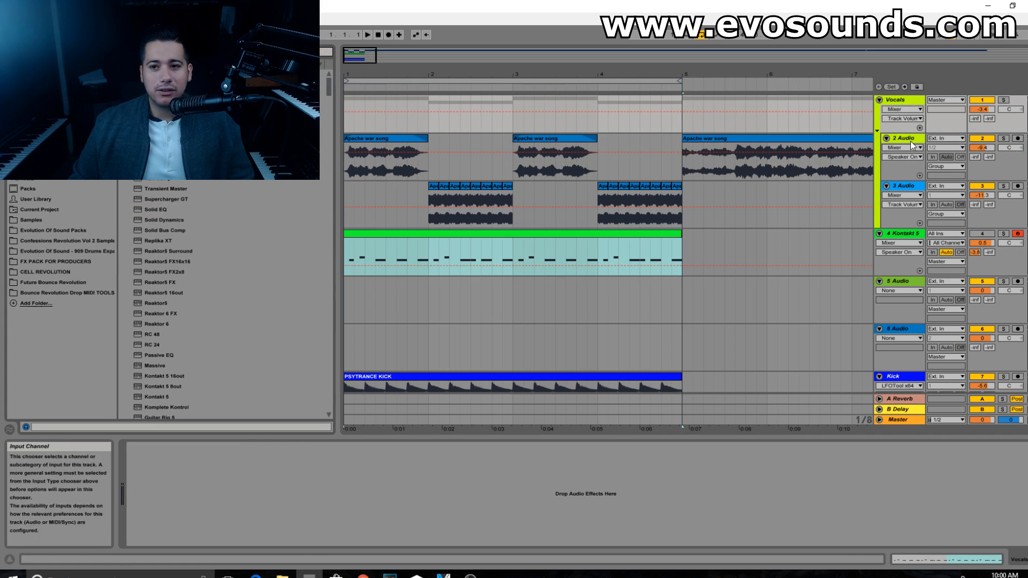
click(289, 52)
text(lfo)
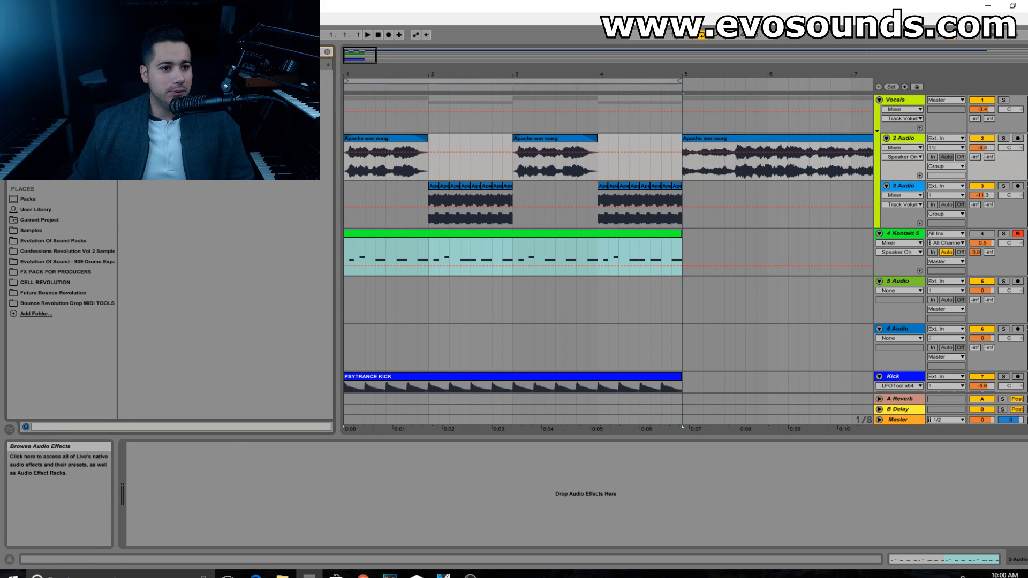
drag(911, 171, 919, 156)
click(1003, 139)
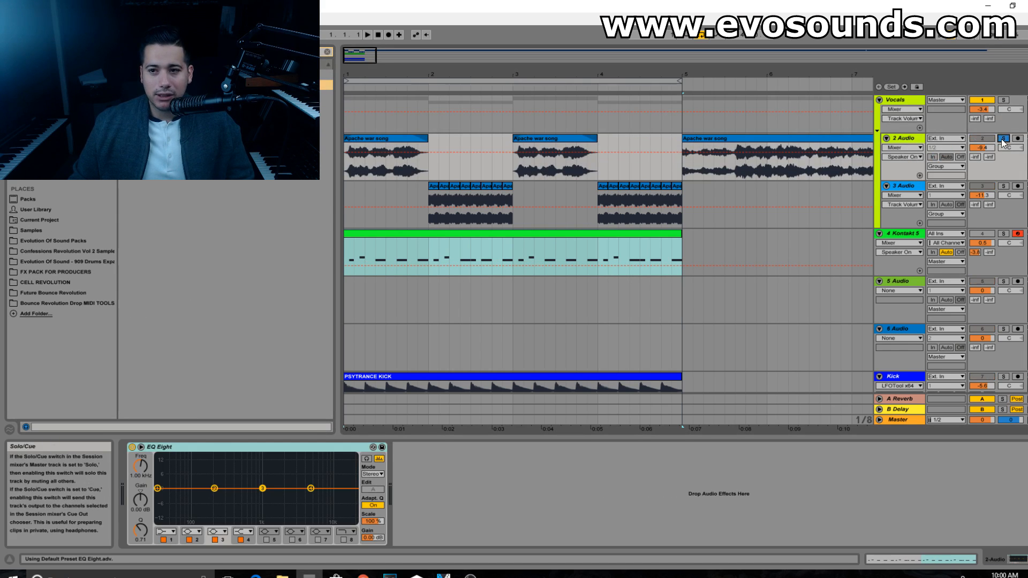
key(space)
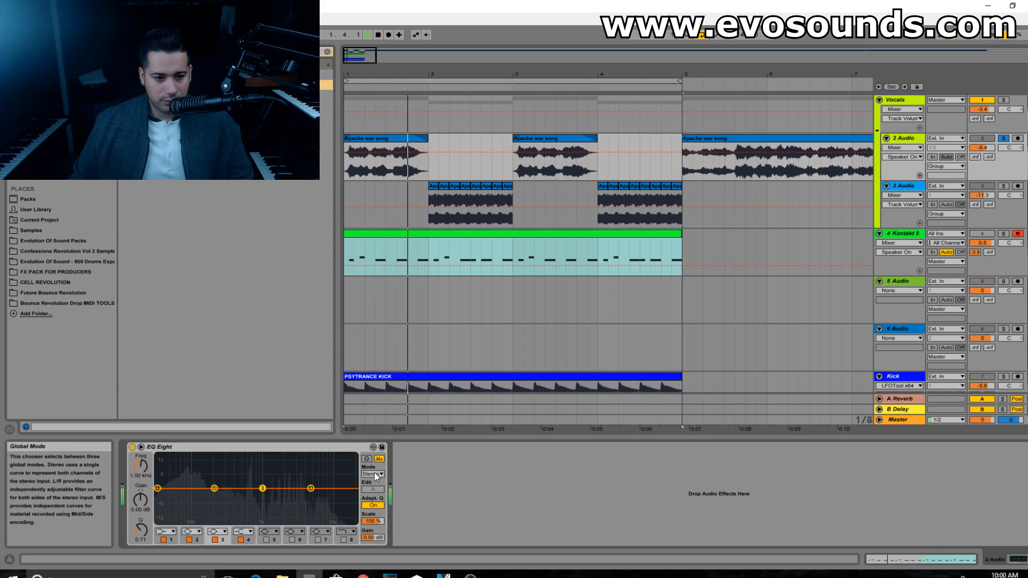
Step: Turn EQ Eight's band 2 into a low cut at about 590 Hz on the soloed vocal
click(191, 532)
click(195, 477)
drag(214, 497, 246, 497)
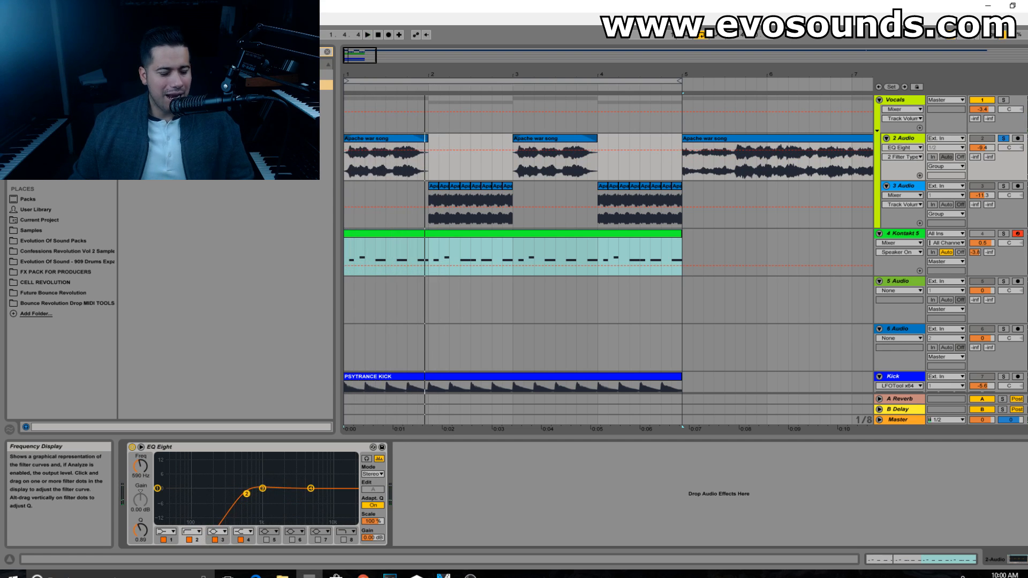
Step: Try EQ Eight's M/S mode while raising the low-cut frequency slightly in playback, and return the mode to Stereo
click(372, 475)
click(370, 502)
key(space)
drag(248, 493, 255, 487)
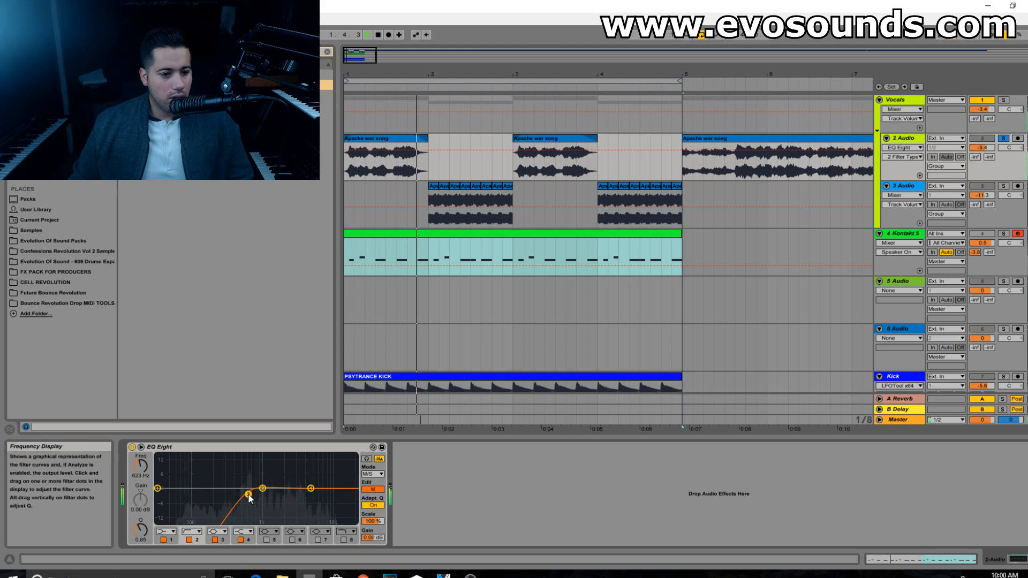
click(369, 475)
click(370, 483)
Step: Move EQ Eight's band 4 to about 5.49 kHz at -0.62 dB, resume playback and unsolo the 2 Audio track
key(space)
drag(247, 493, 313, 490)
key(space)
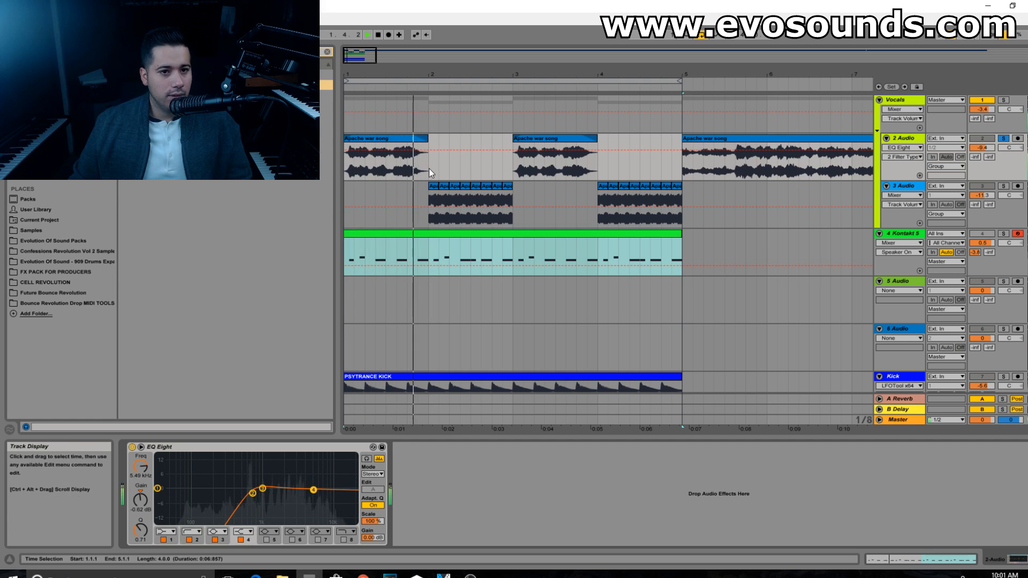
click(1003, 138)
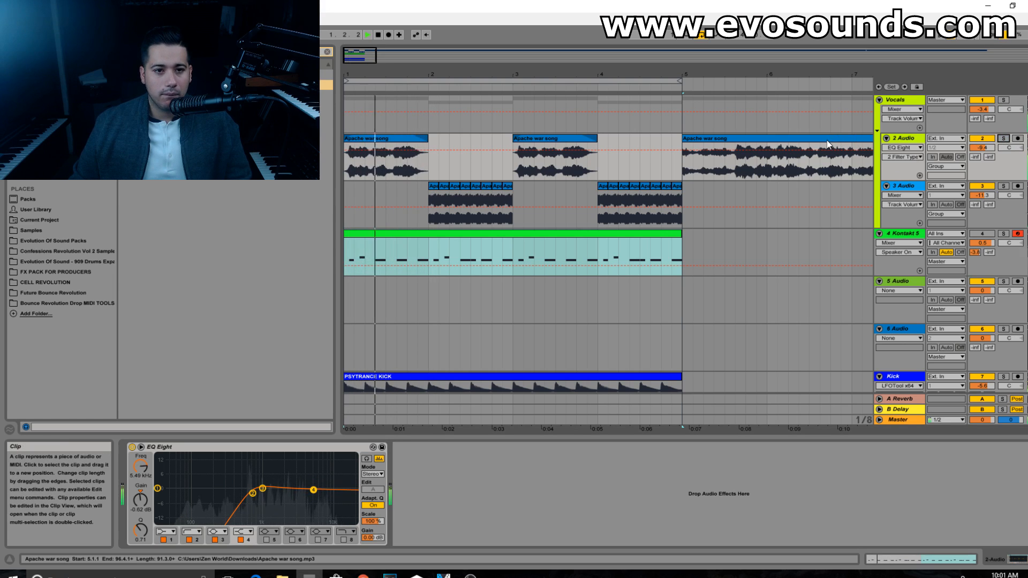
Step: Find CLA Vocals Stereo among the plug-ins, load it on the Vocals group and move its window clear of the group's track
click(901, 101)
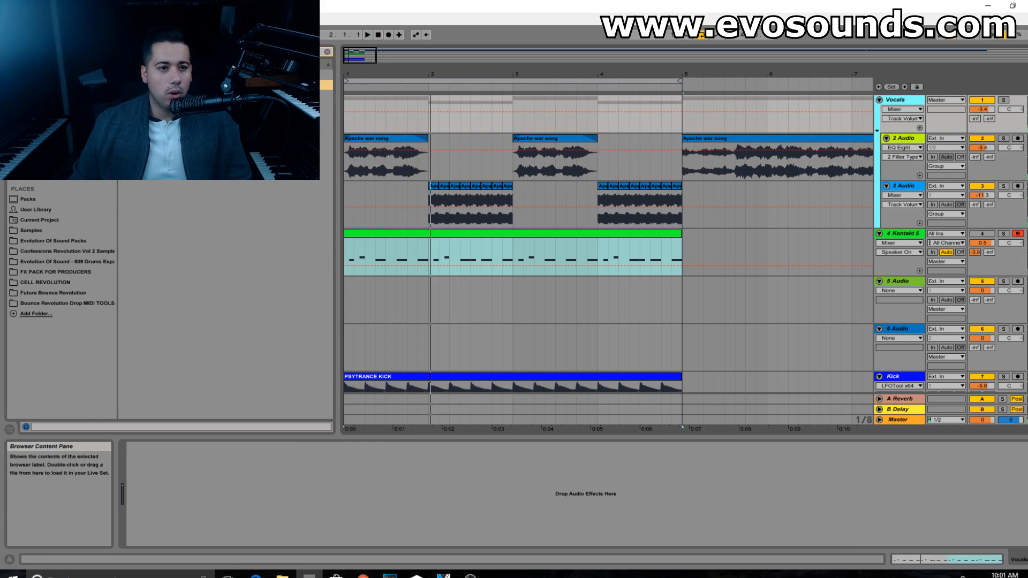
click(329, 56)
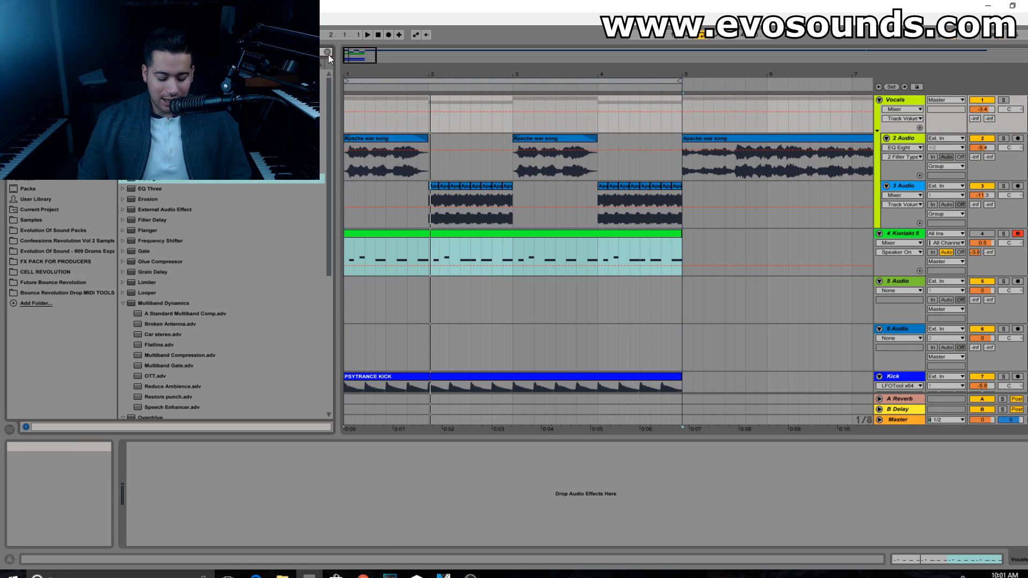
text(l)
click(29, 148)
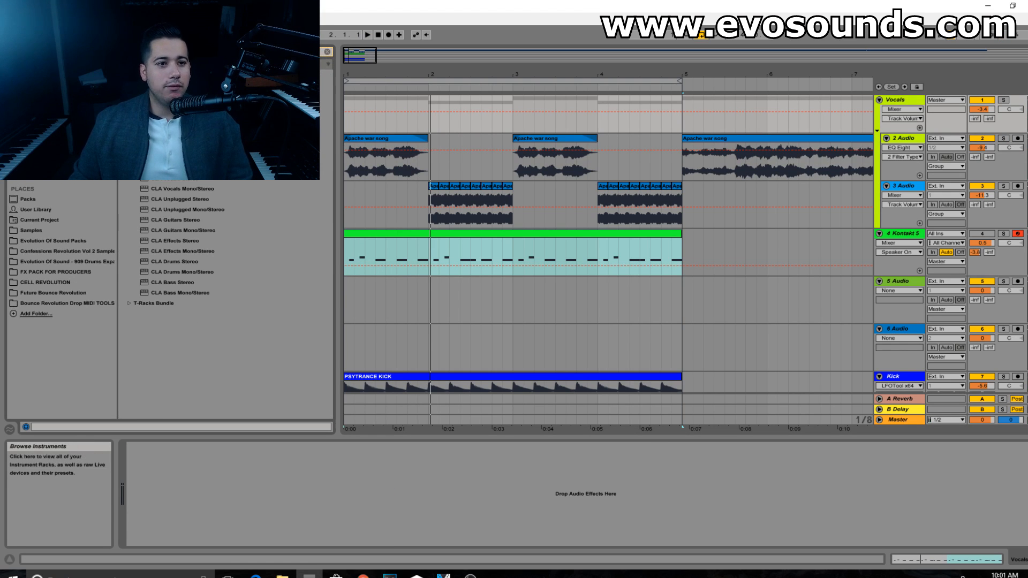
drag(172, 182, 843, 149)
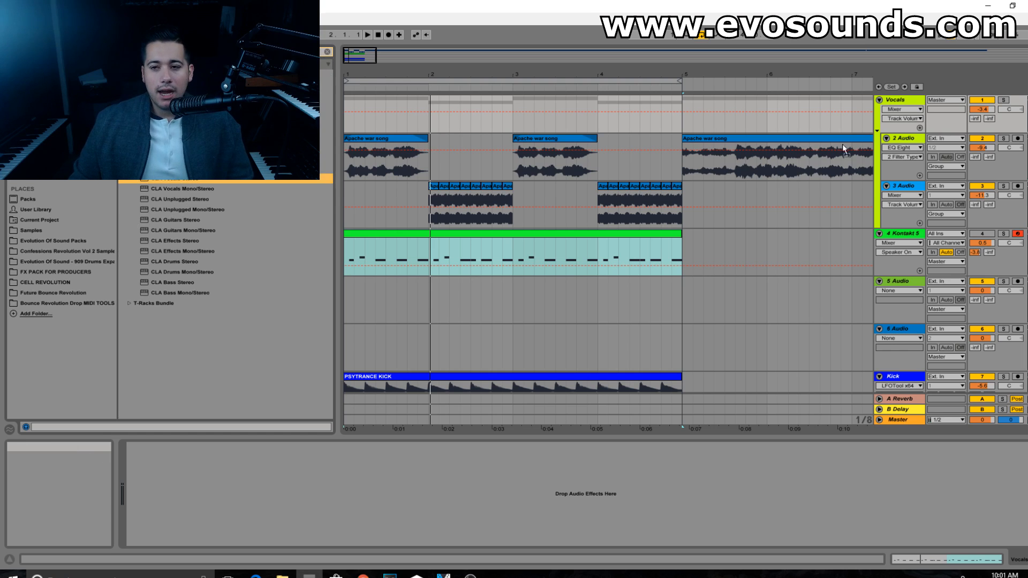
drag(415, 152, 342, 113)
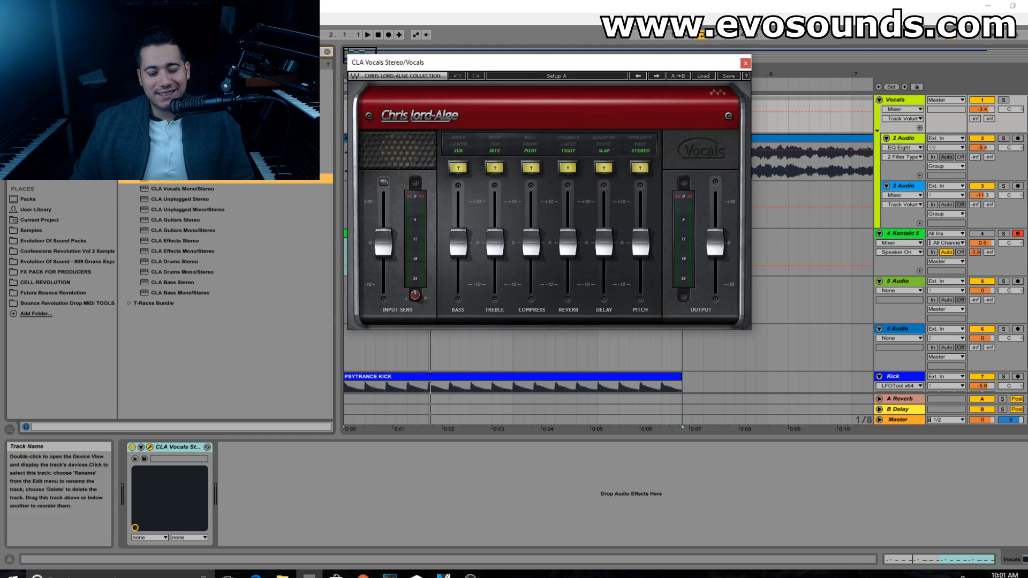
drag(474, 67, 513, 160)
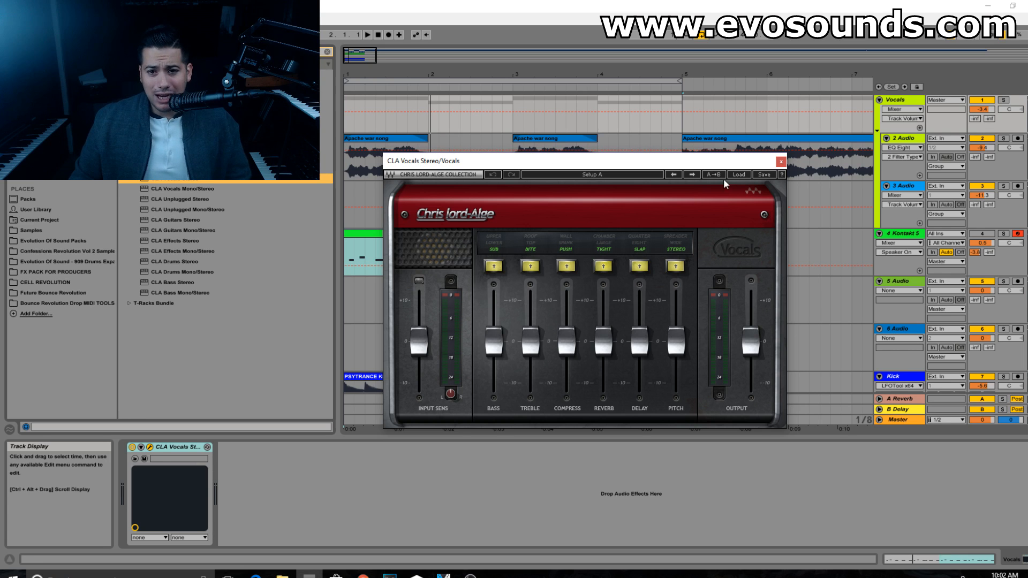
Step: Load the Spaceman preset in CLA Vocals, raise Bass to about 0 and switch off the reverb and delay
click(739, 175)
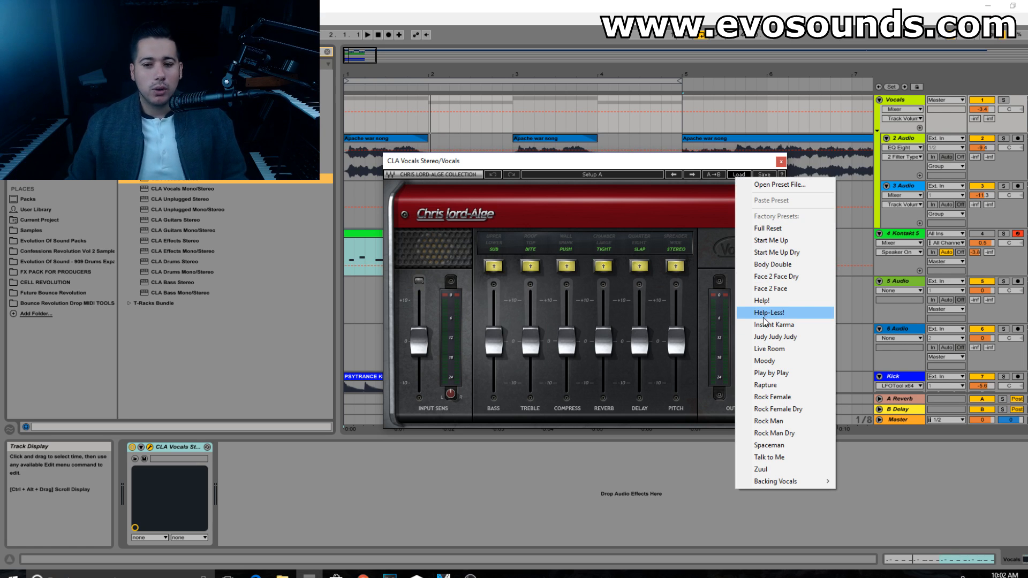
click(769, 444)
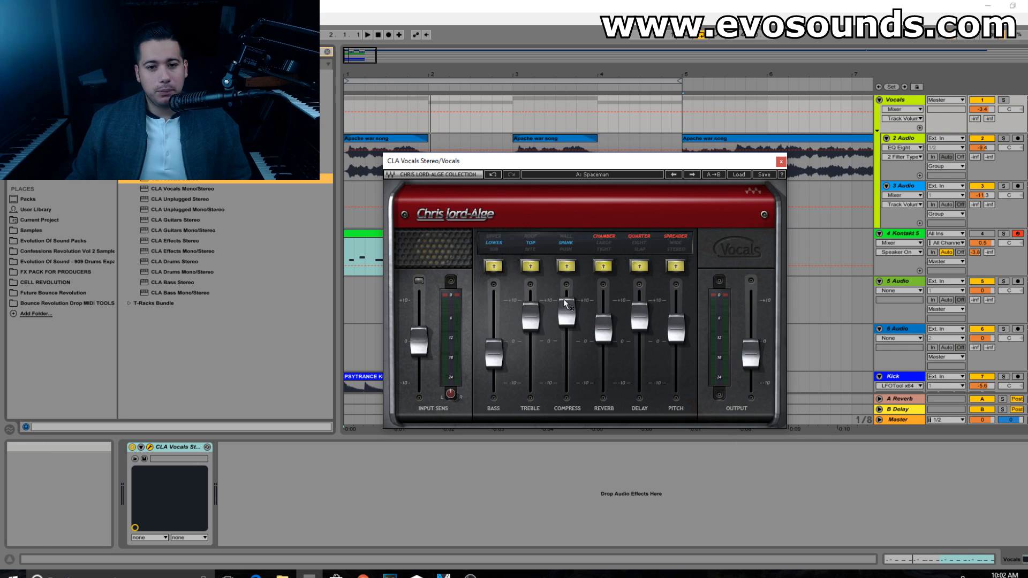
drag(494, 350, 496, 335)
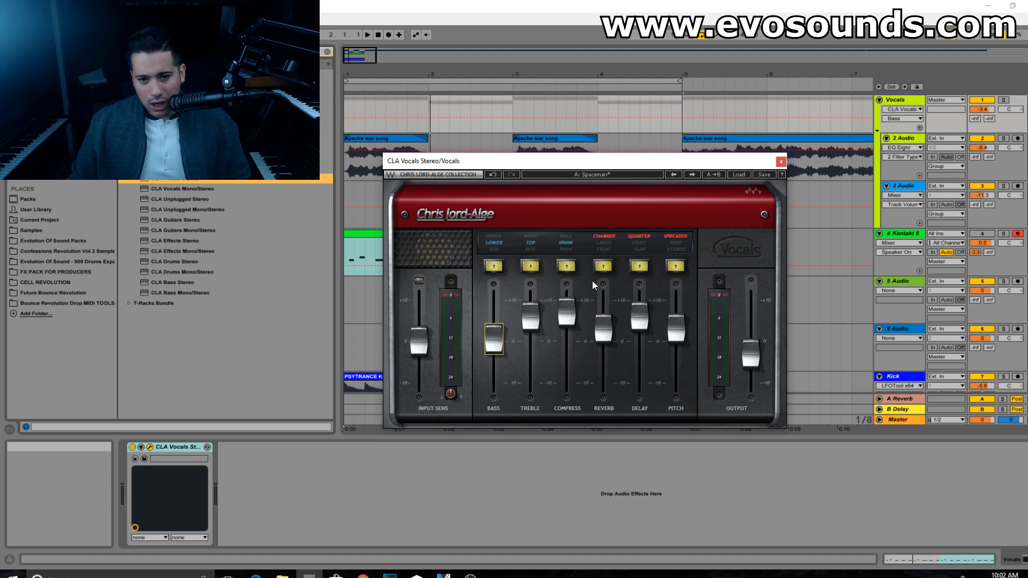
click(603, 266)
Step: Lower 2 Audio to -22.5 dB and 3 Audio to -25.7 dB during playback, and close the CLA Vocals window
key(space)
drag(987, 149, 986, 160)
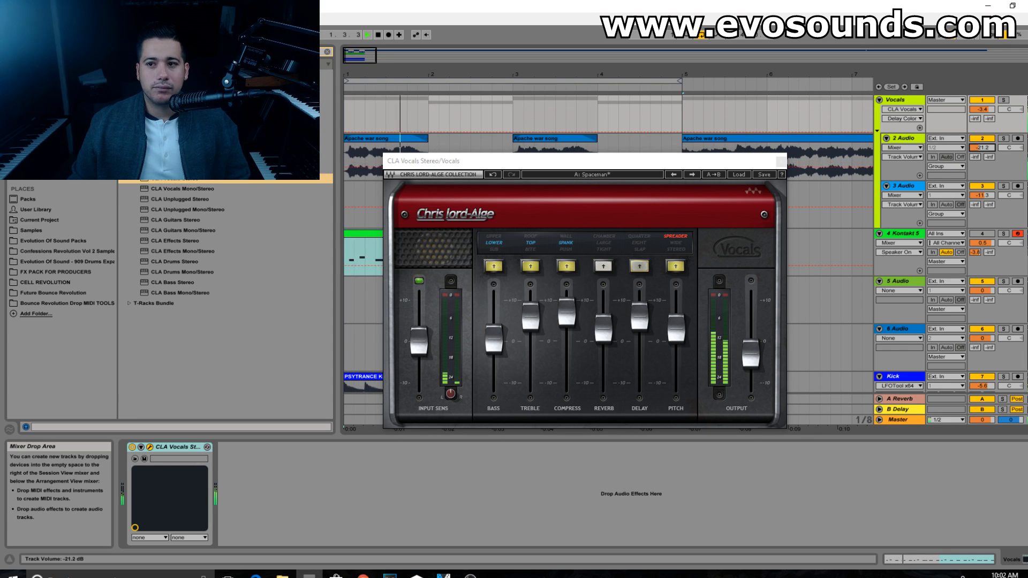
key(space)
key(space)
drag(987, 161, 987, 218)
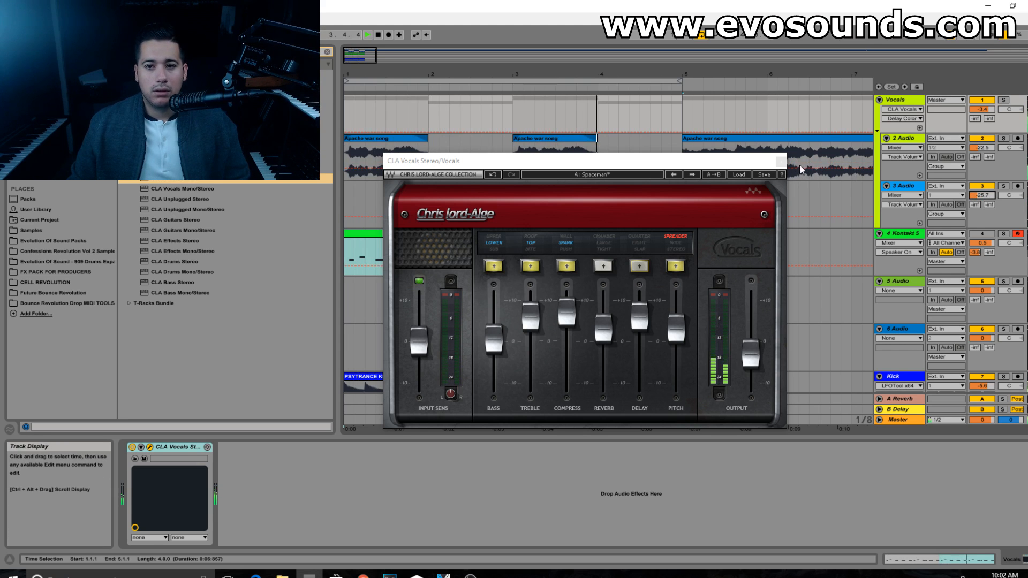
key(space)
click(781, 162)
Step: Search for LFOTool and add it after CLA Vocals on the Vocals group
click(903, 138)
click(904, 99)
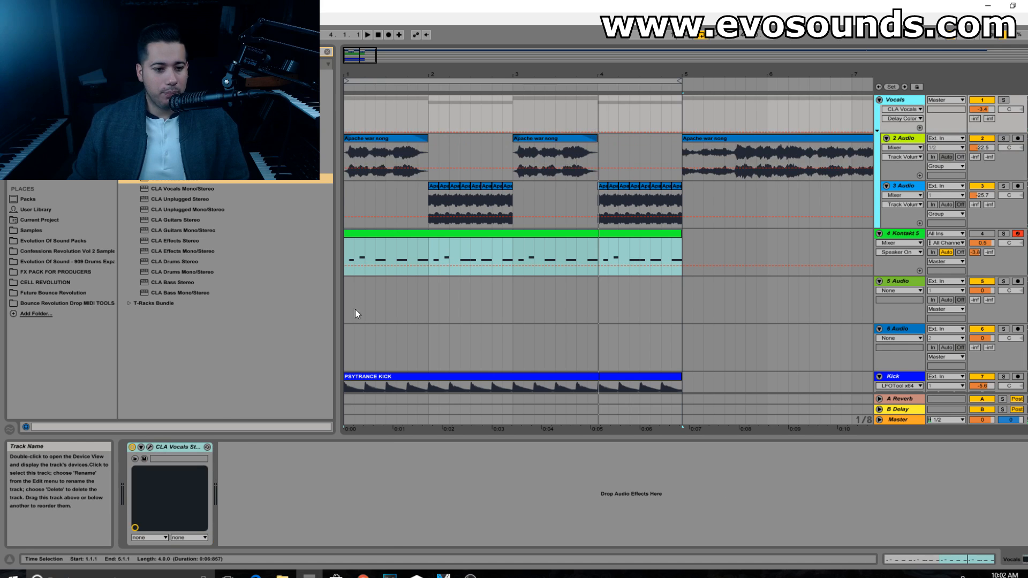
click(214, 52)
text(re)
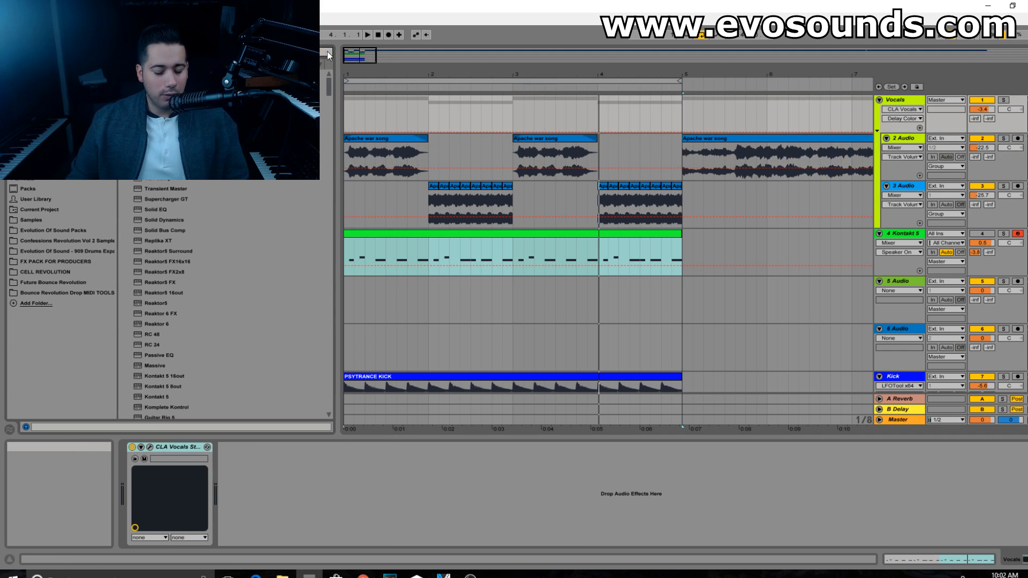
drag(214, 84, 284, 455)
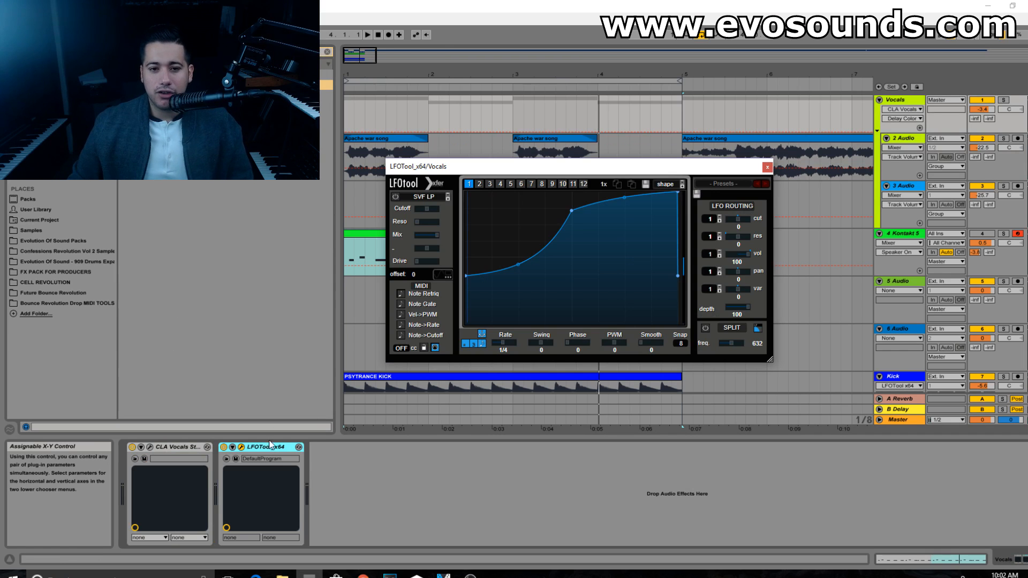
Step: Try a full-depth dip in the Vocals group's LFOTool curve during playback, raise its start point for shallower ducking and close the plug-in
drag(466, 276, 465, 323)
key(space)
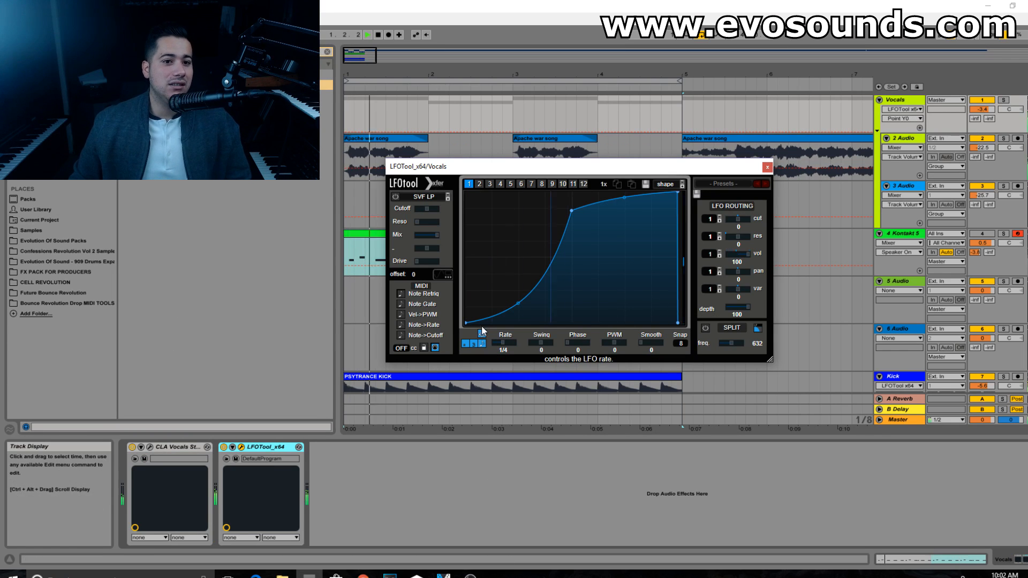
drag(466, 324, 466, 263)
click(767, 167)
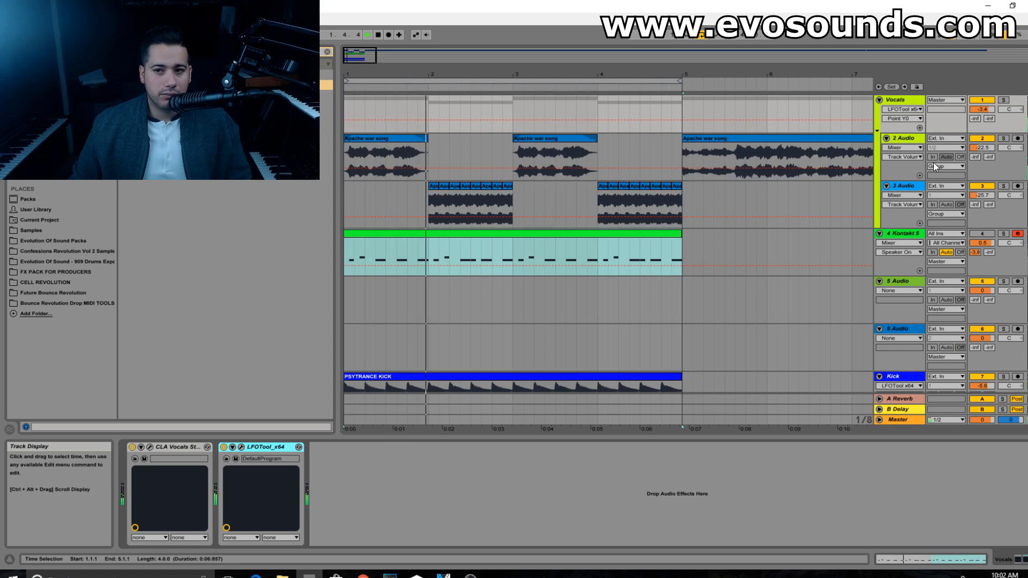
Step: Add LFOTool to the 3 Audio vocal track and solo that track
click(904, 140)
click(911, 188)
drag(177, 85, 897, 205)
click(1006, 186)
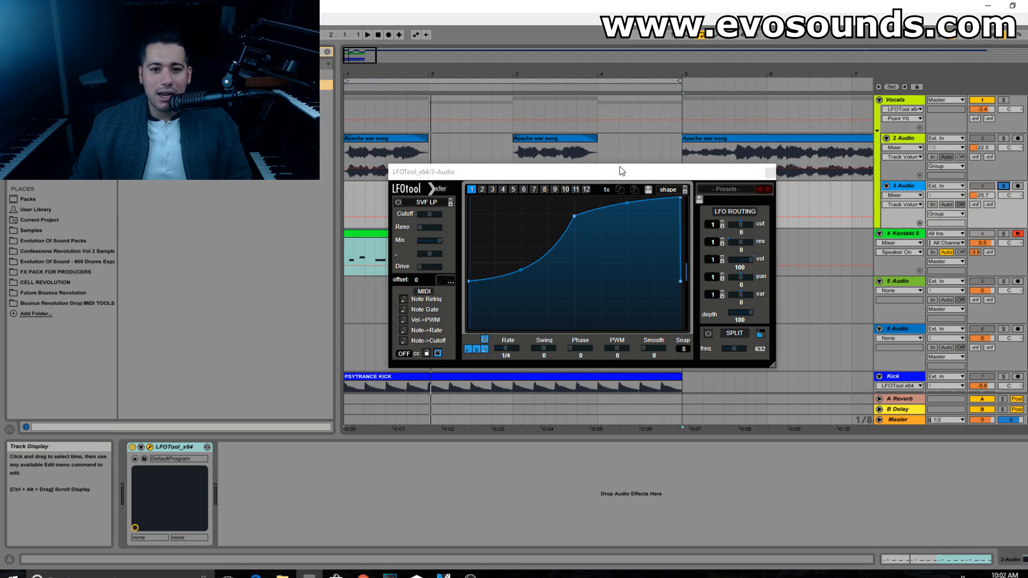
Step: Browse LFOTool's presets, audition TranceGate-2, switch to TranceGate-1 and unsolo the 3 Audio track
drag(619, 167, 557, 248)
click(662, 270)
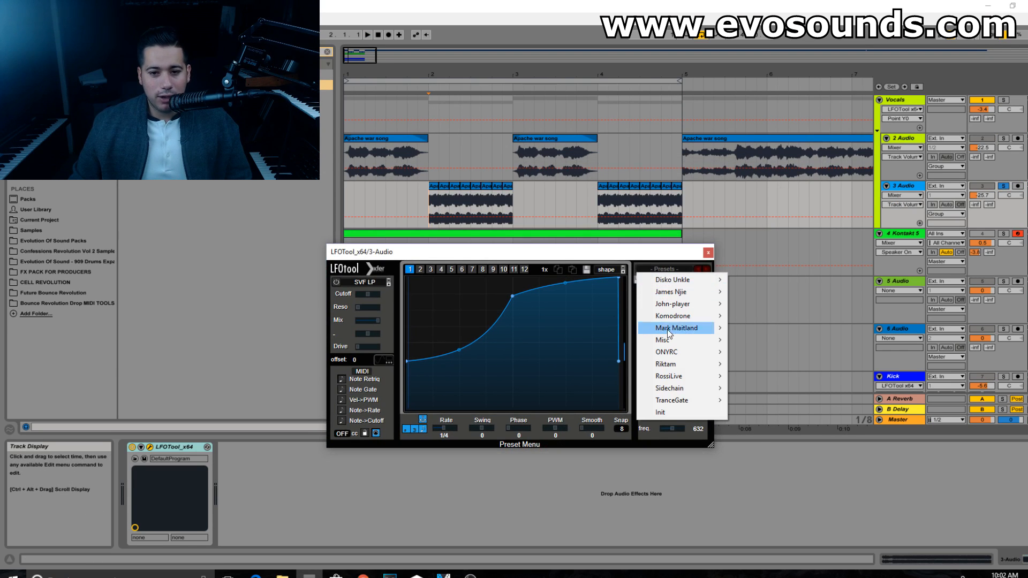
mouse_move(668, 321)
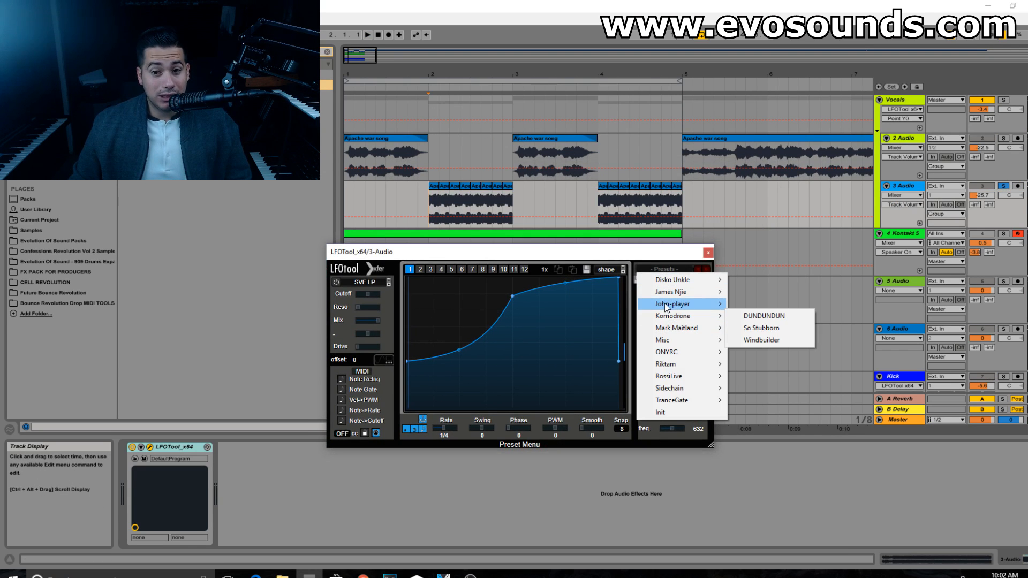
mouse_move(678, 354)
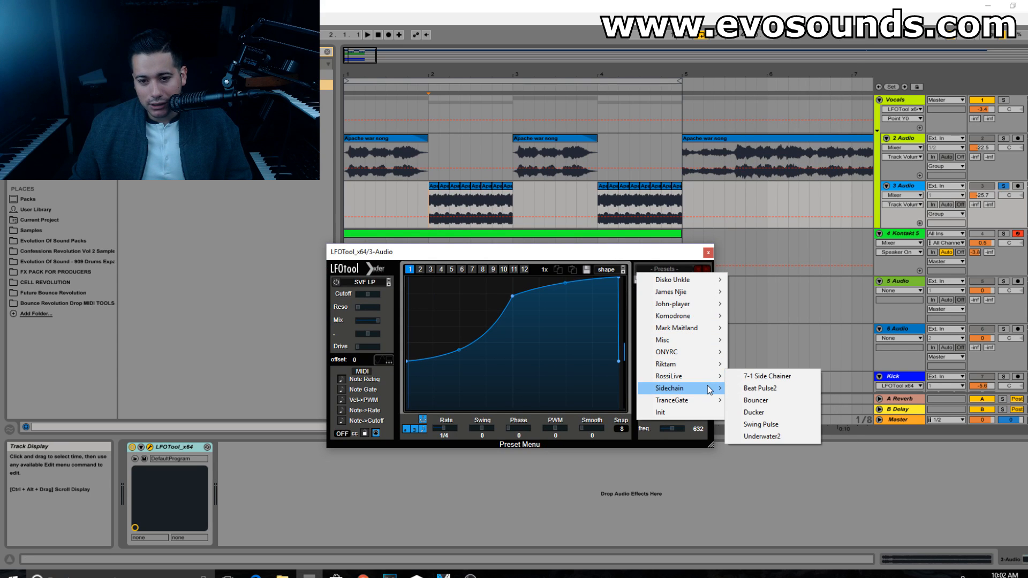
mouse_move(709, 389)
click(761, 412)
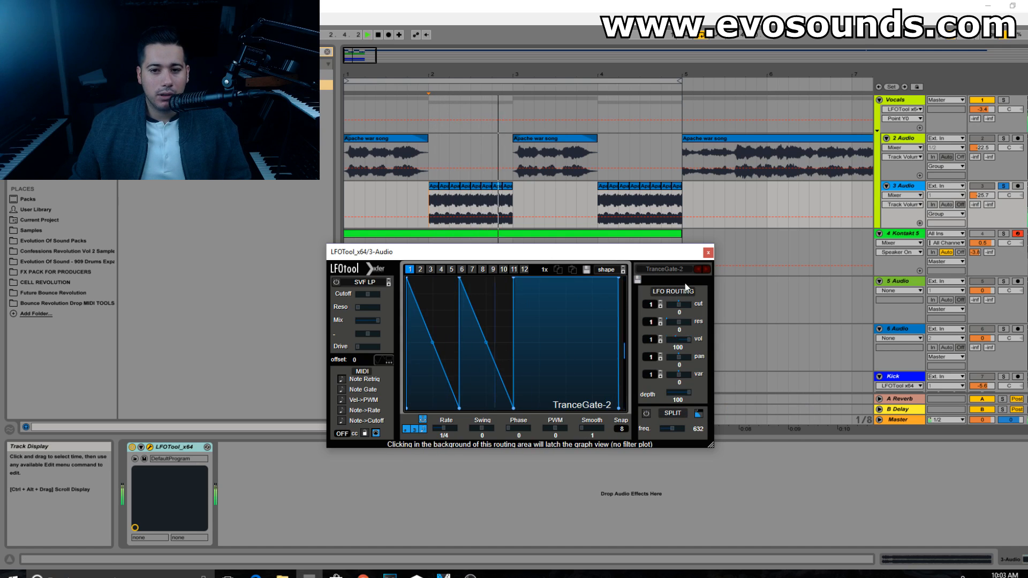
click(700, 268)
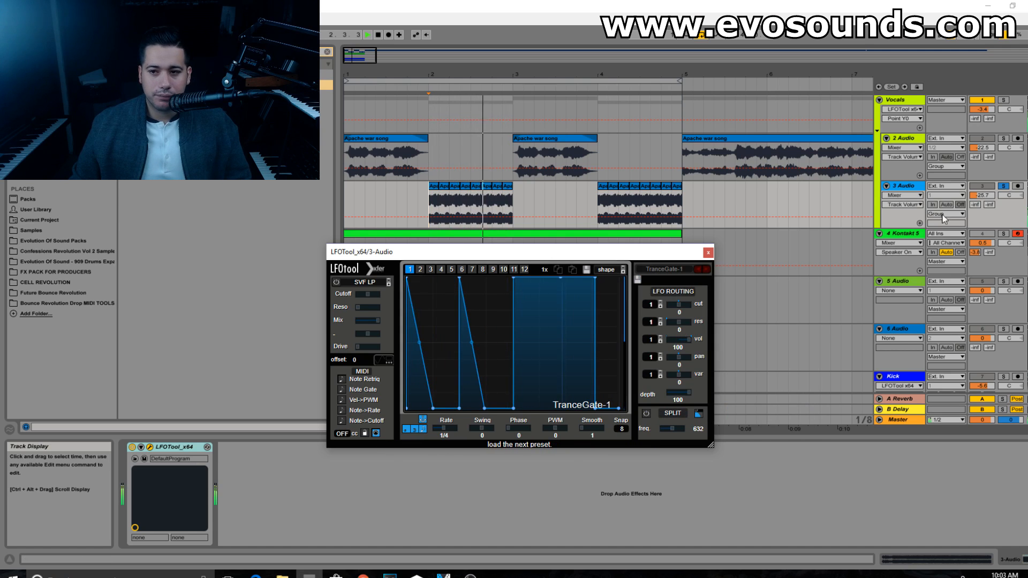
click(978, 198)
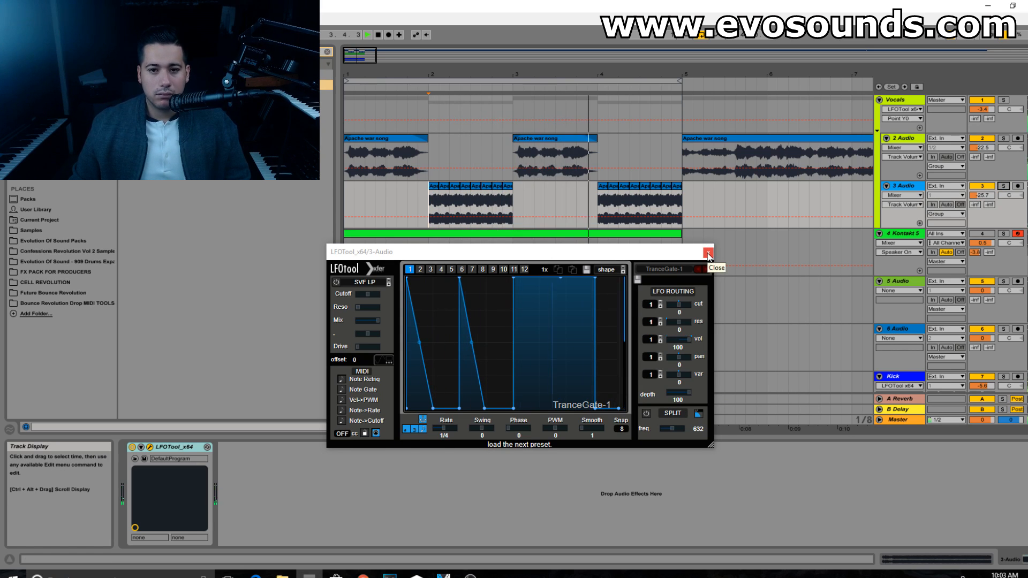
Step: Close the 3 Audio track's LFOTool window and add soothe64 between CLA Vocals and LFOTool on the Vocals group
click(708, 252)
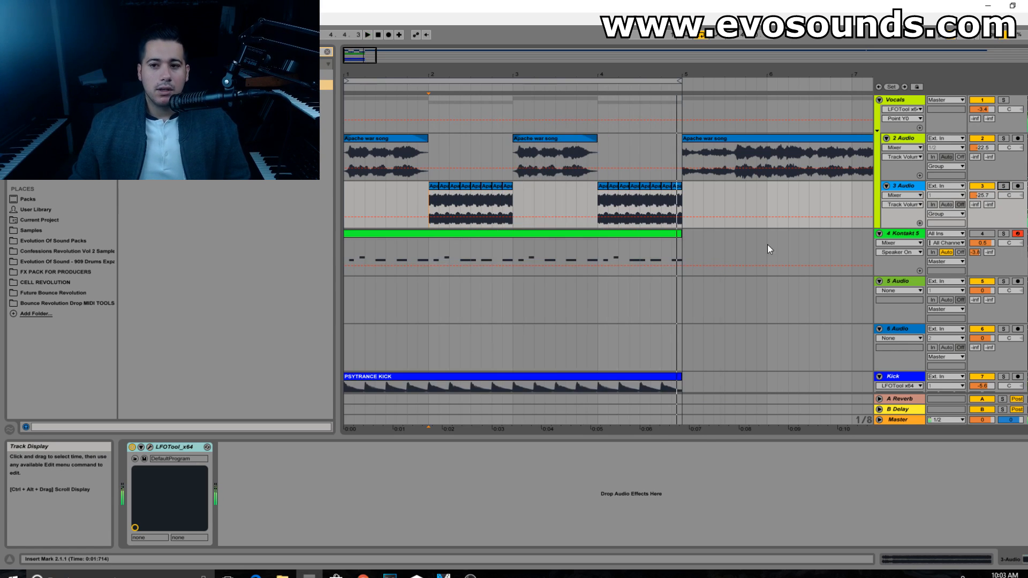
click(904, 105)
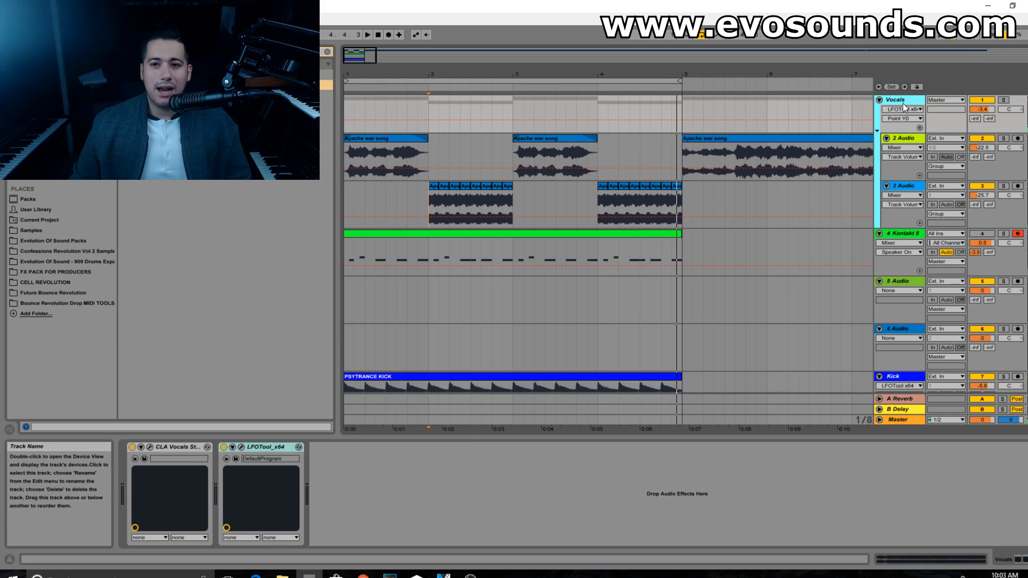
click(242, 446)
click(767, 168)
key(space)
click(327, 52)
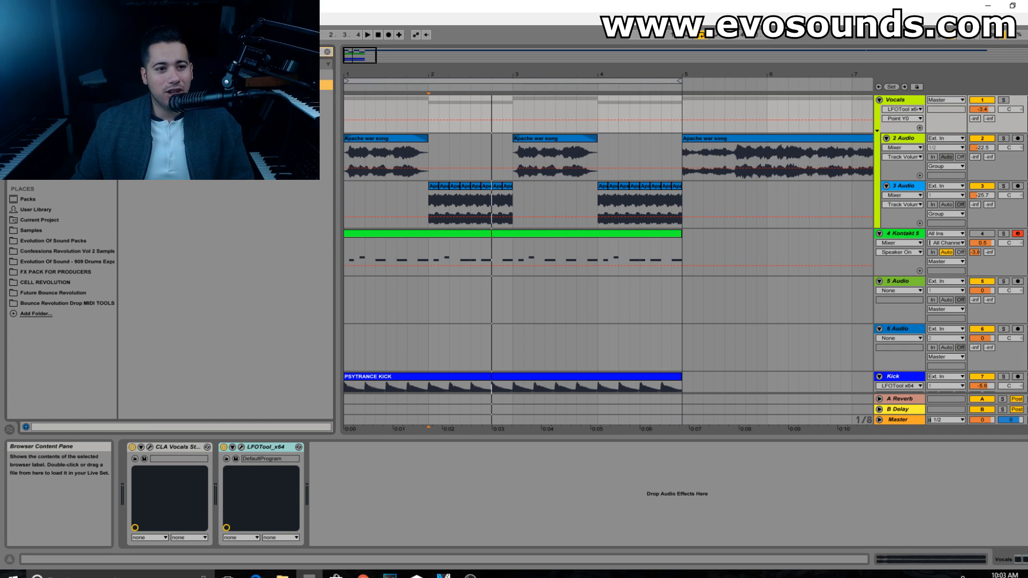
drag(214, 84, 248, 484)
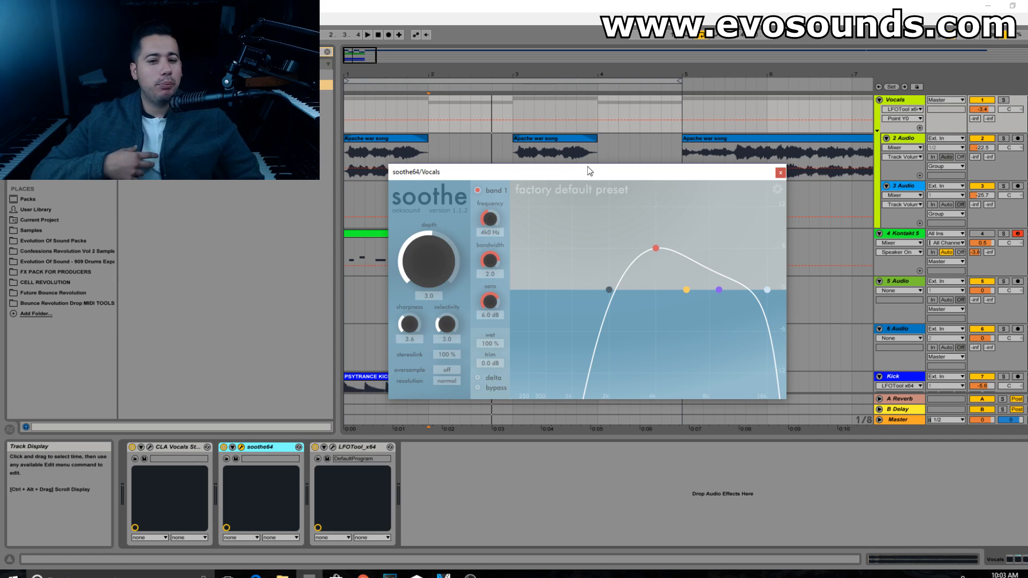
Step: Extend soothe's low cut-off to the lowest frequencies and move band 1 to about 2.6 kHz with 6.4 dB sensitivity
drag(608, 290, 515, 289)
drag(656, 250, 628, 247)
key(space)
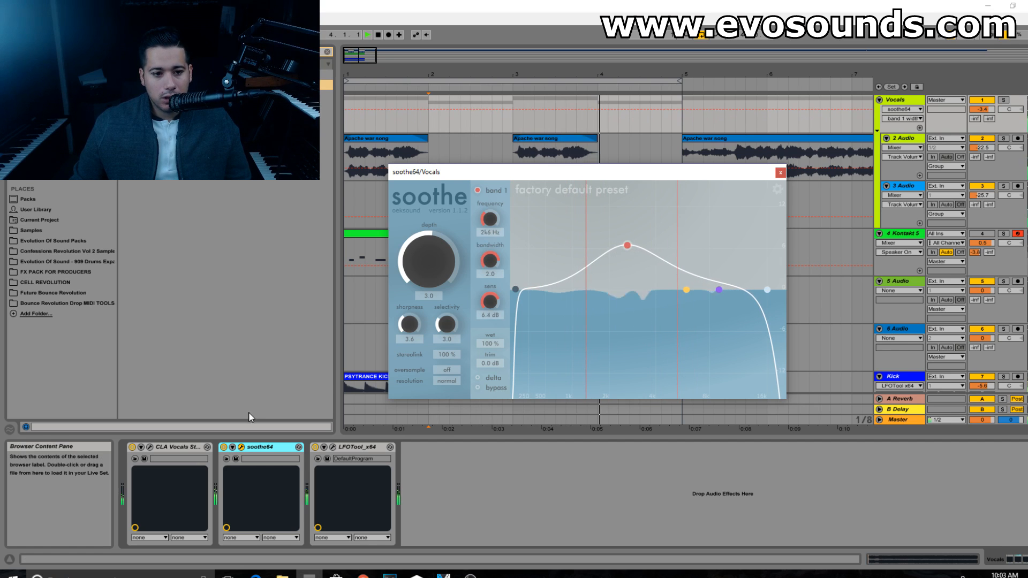
Step: Compare the Vocals group with soothe64 switched on and off during playback
click(224, 447)
click(224, 448)
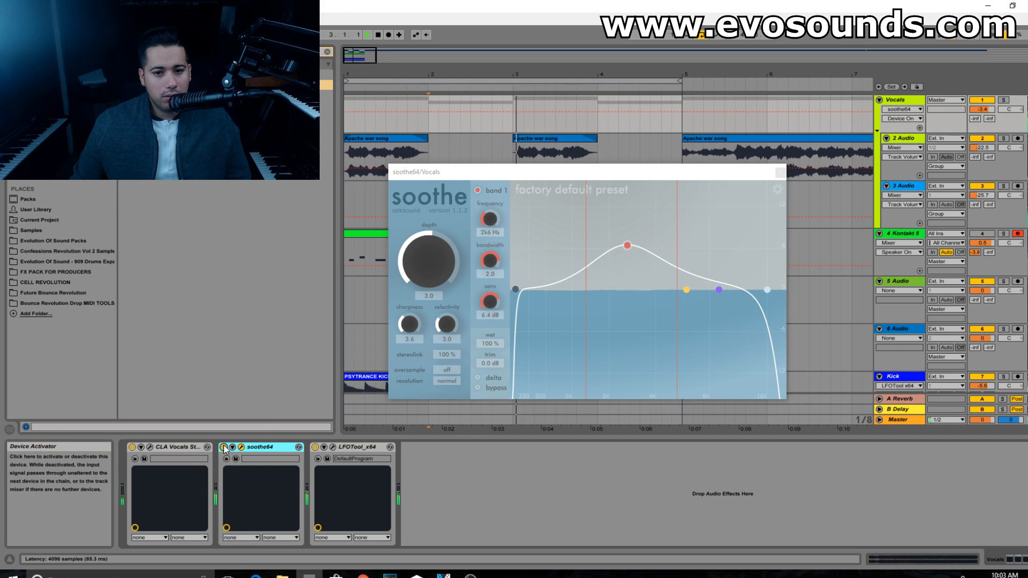
click(224, 448)
click(224, 447)
key(space)
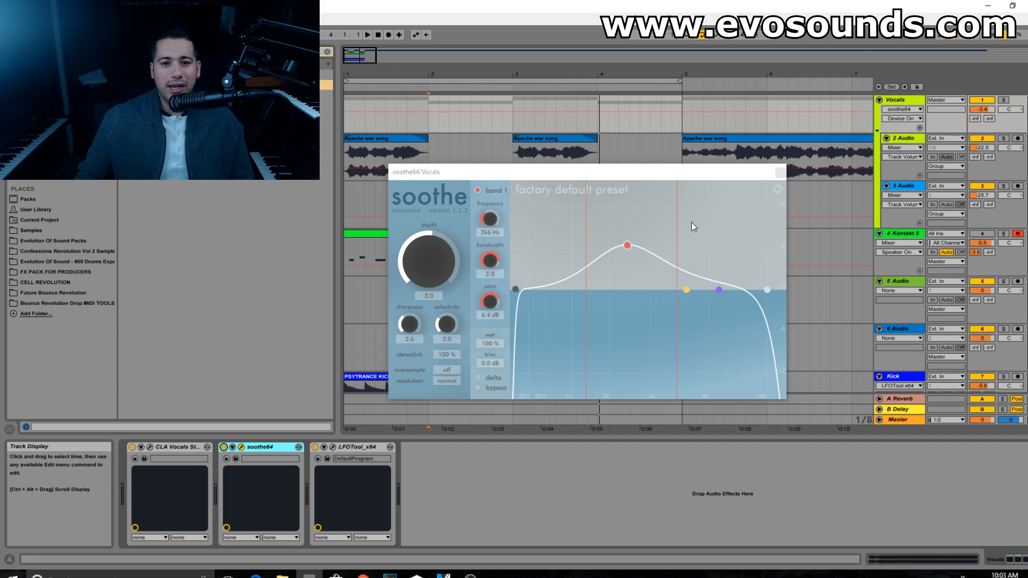
Step: Check the 2 Audio track's EQ Eight, try soothe's band 1 at about 4.2 kHz with 6.2 dB sensitivity during playback and close soothe
click(905, 137)
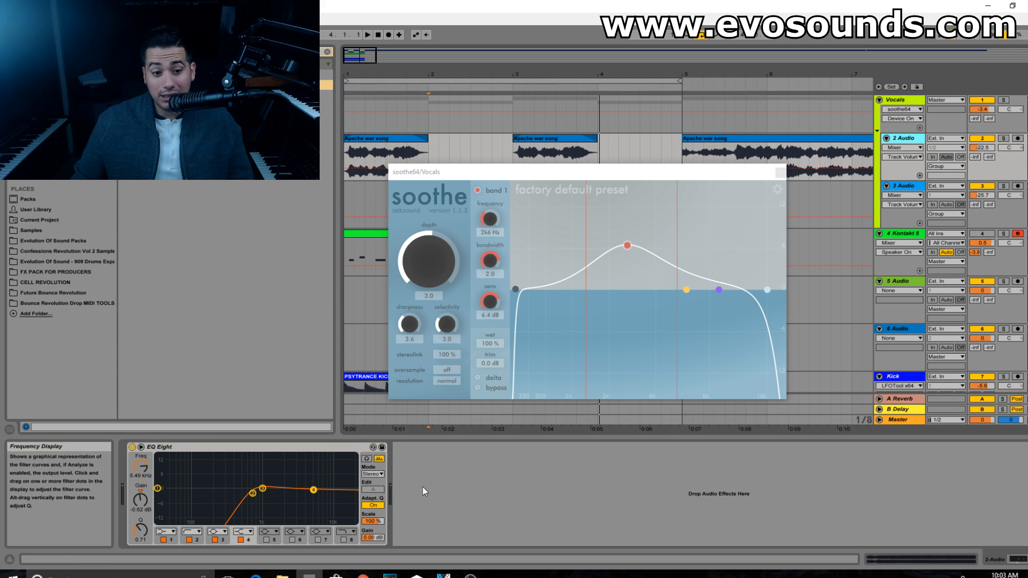
key(space)
drag(627, 247, 659, 247)
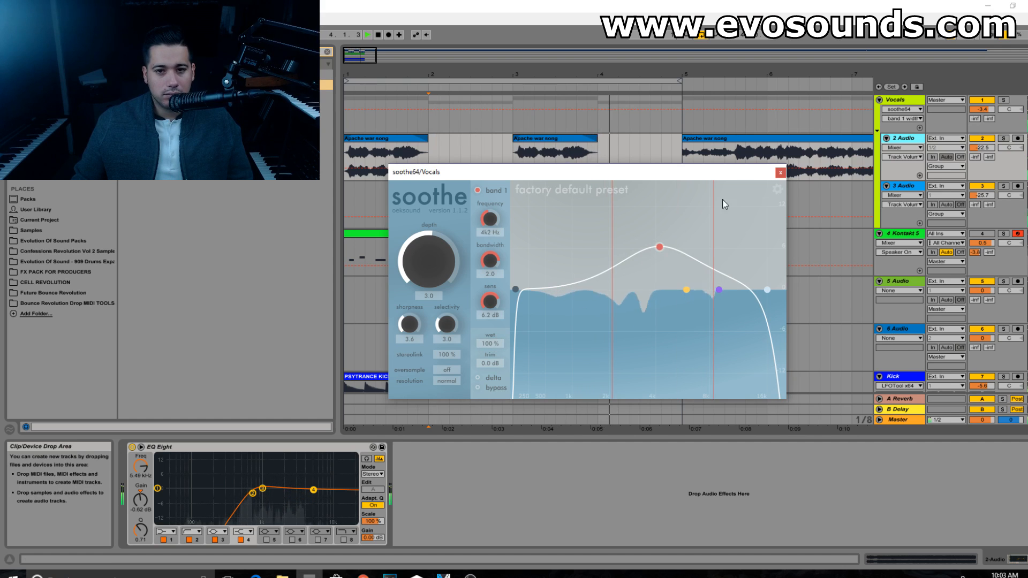
click(780, 173)
key(space)
Step: Delete soothe64 from the Vocals group's device chain
click(899, 100)
click(254, 451)
key(Delete)
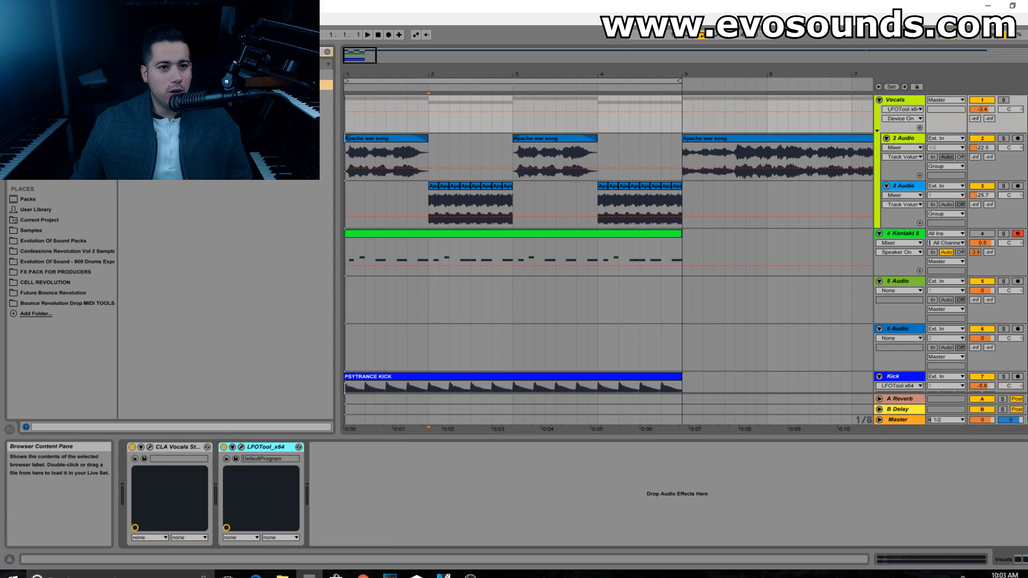
Step: Restore the deleted soothe64 and add Multiband Dynamics before it, with crossovers at 3.57 kHz and 430 Hz
click(324, 52)
text(...)
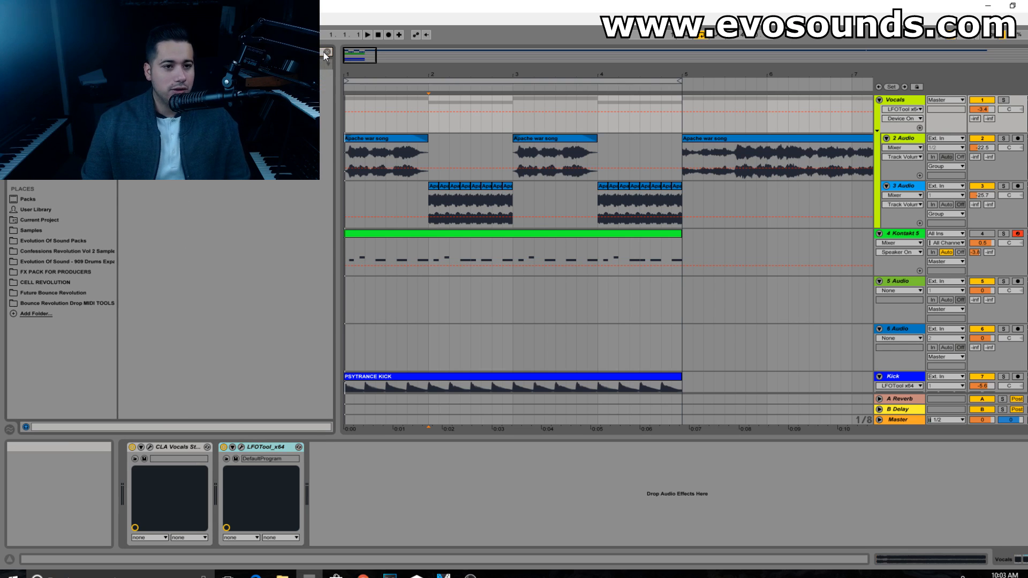
click(59, 106)
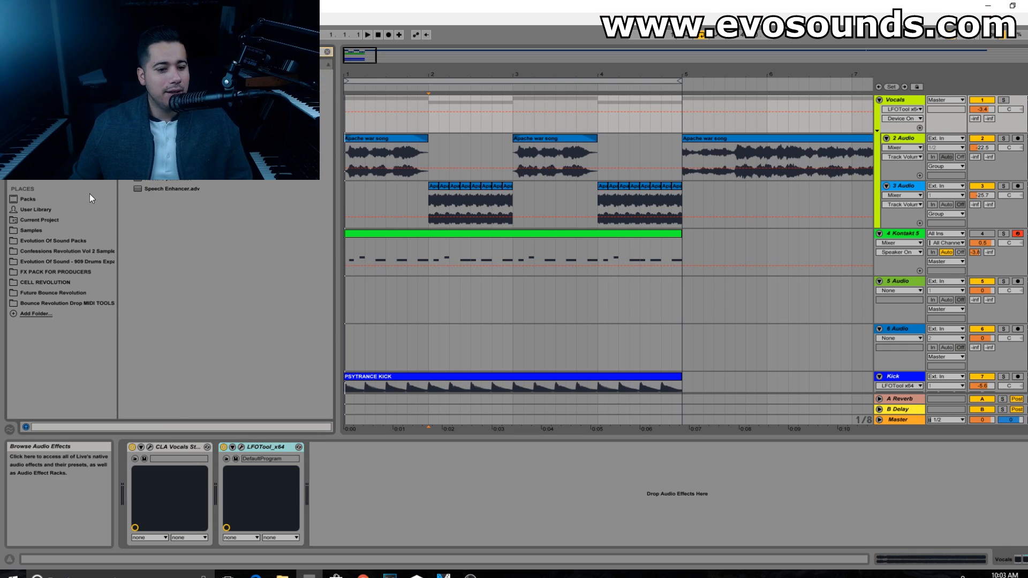
key(ctrl+z)
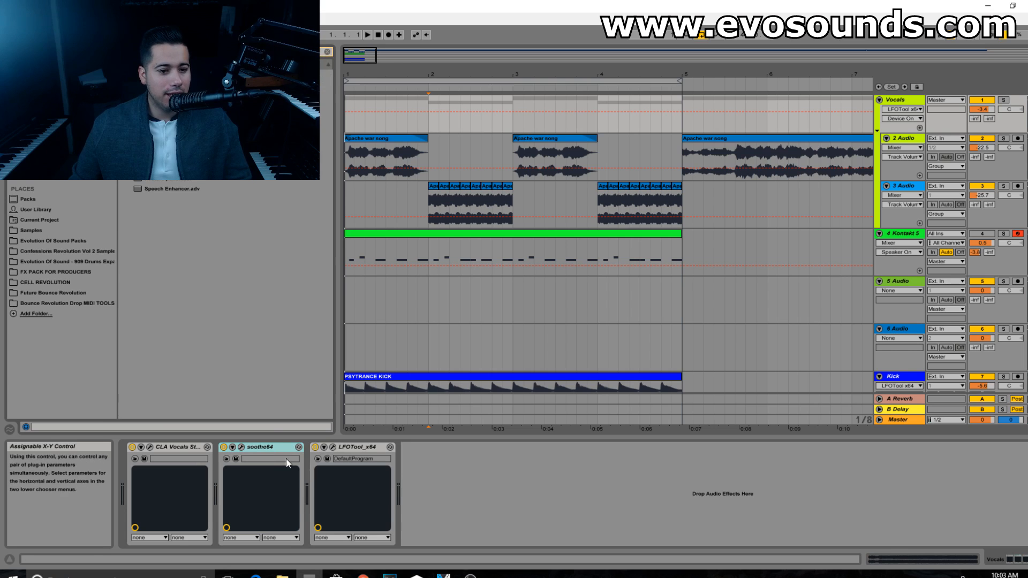
drag(172, 84, 233, 512)
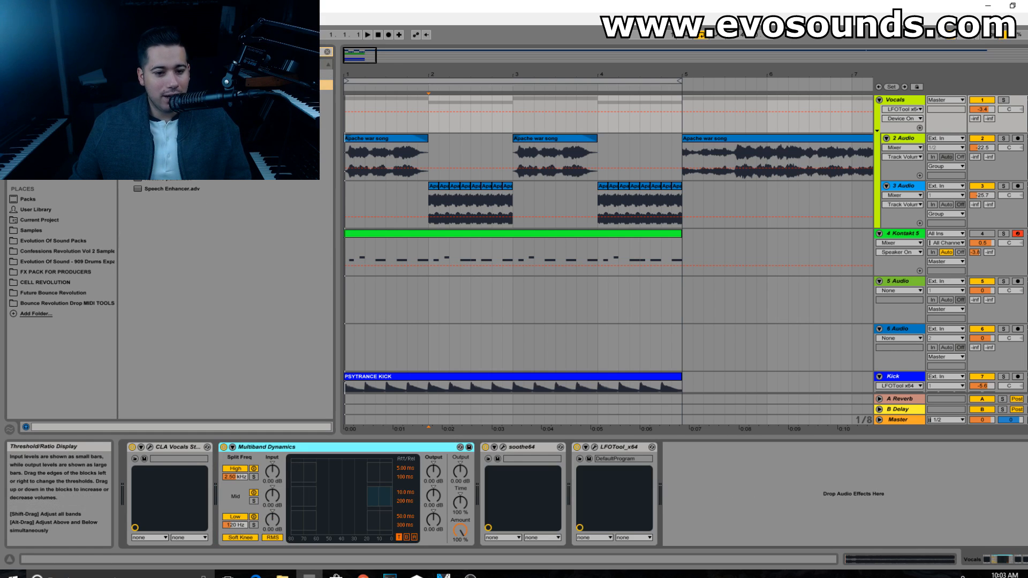
drag(236, 477, 236, 468)
drag(237, 525, 236, 516)
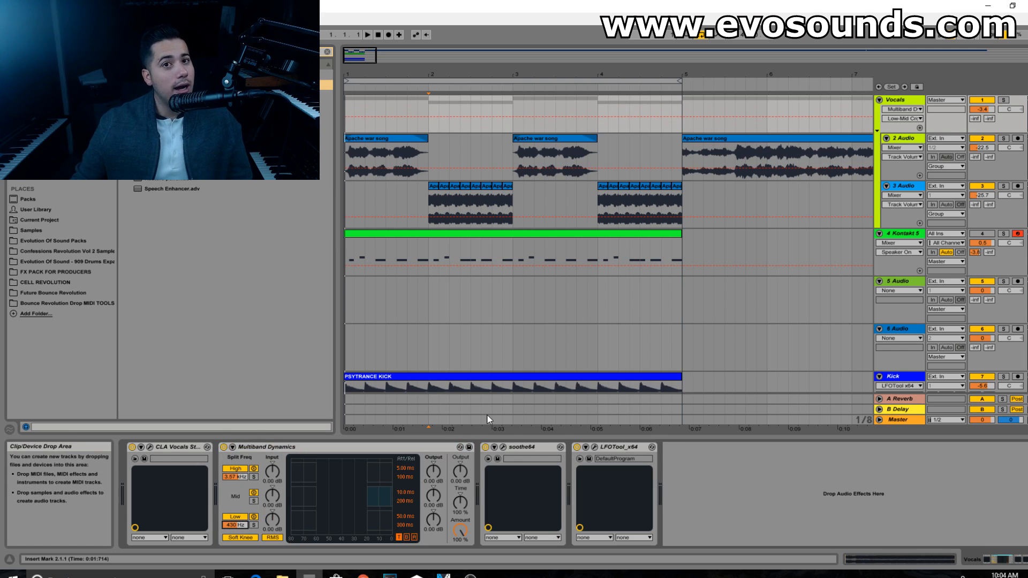
Step: Open soothe64 and retune band 1 to about 2.8 kHz with 6.6 dB sensitivity during playback
click(503, 447)
key(space)
drag(655, 248, 632, 244)
key(space)
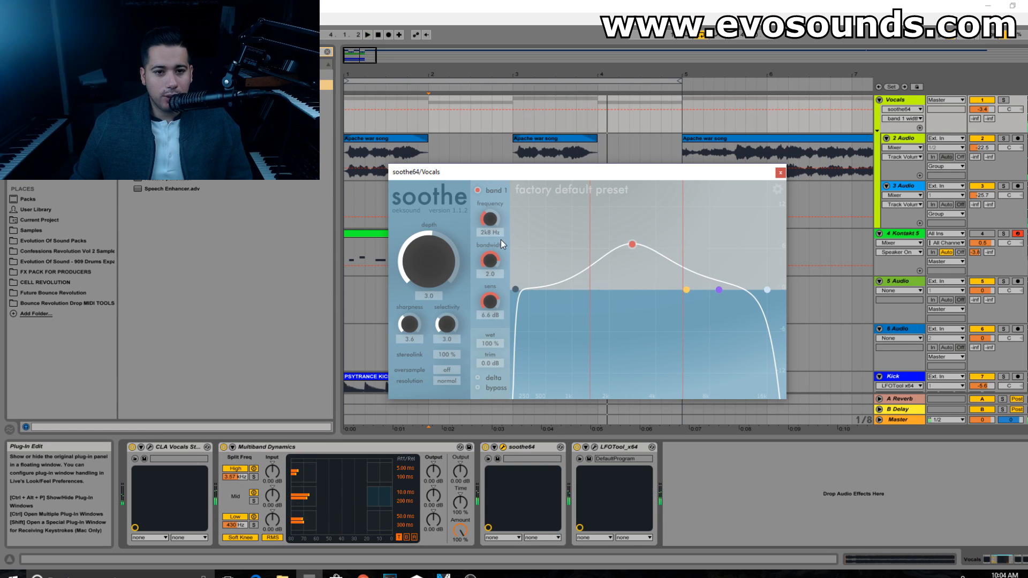
Step: Set Multiband Dynamics' crossovers to 3.46 kHz and 2.09 kHz and lower the mid band's upper threshold during playback
drag(234, 476, 235, 497)
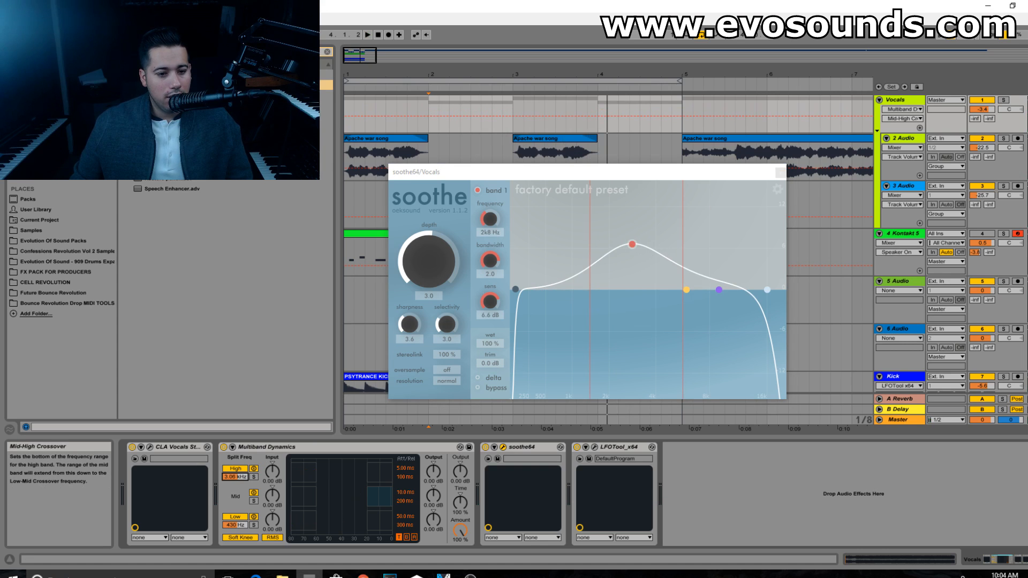
drag(235, 525, 235, 498)
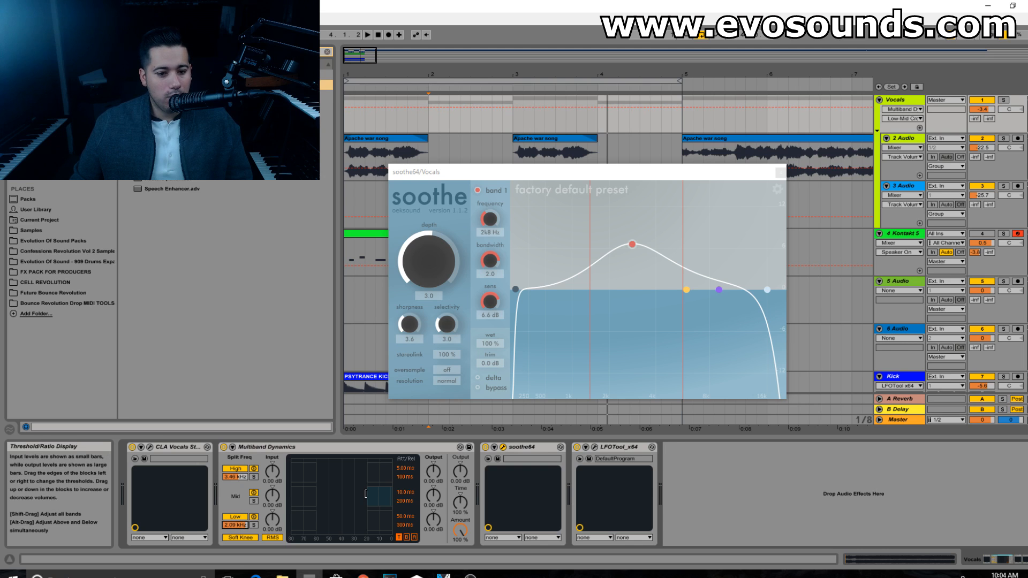
key(space)
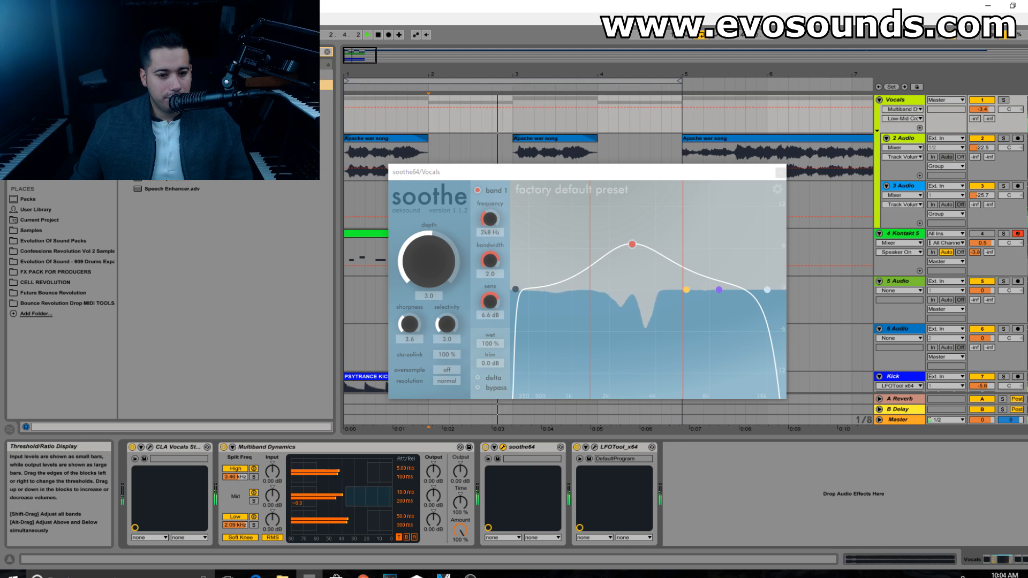
key(space)
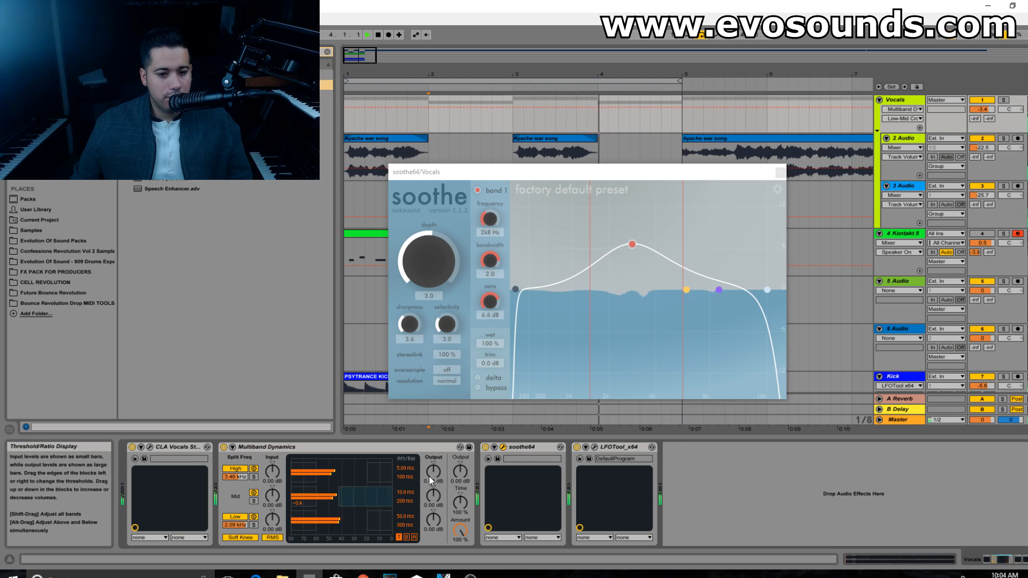
Step: Bypass soothe64, compare Multiband Dynamics on and off during playback, and delete it from the Vocals group
click(483, 449)
key(space)
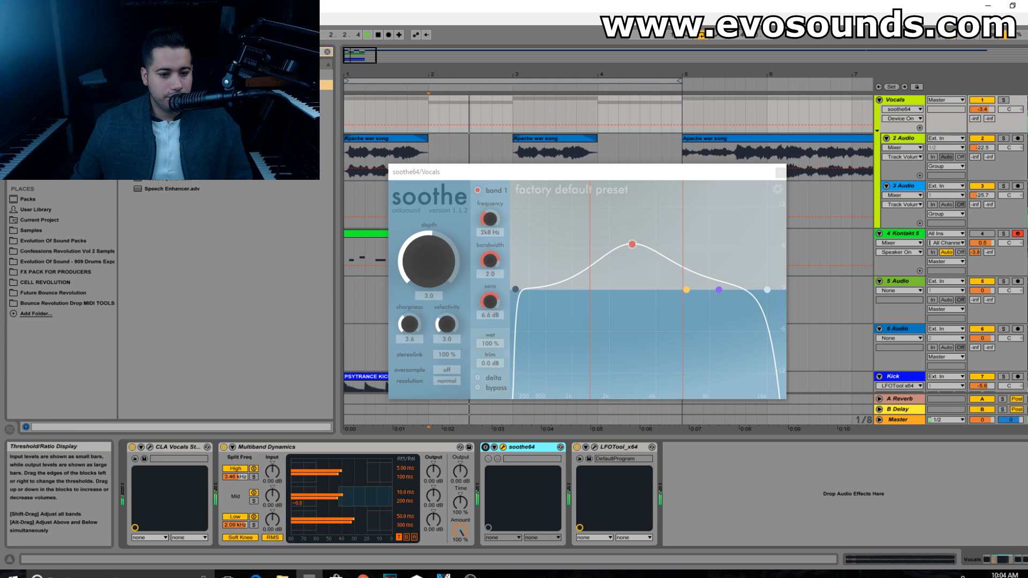
click(223, 447)
click(224, 447)
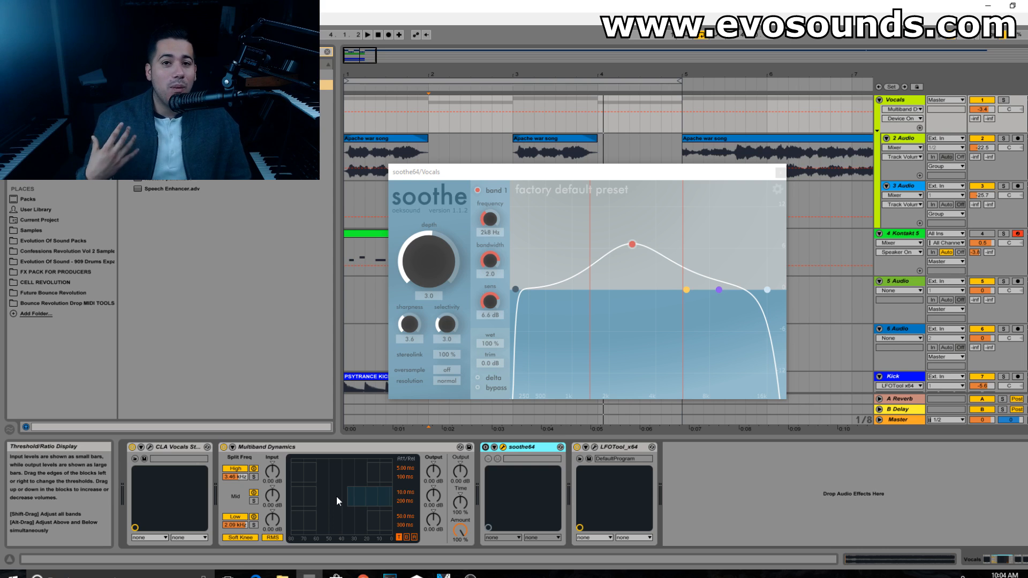
click(292, 447)
key(Delete)
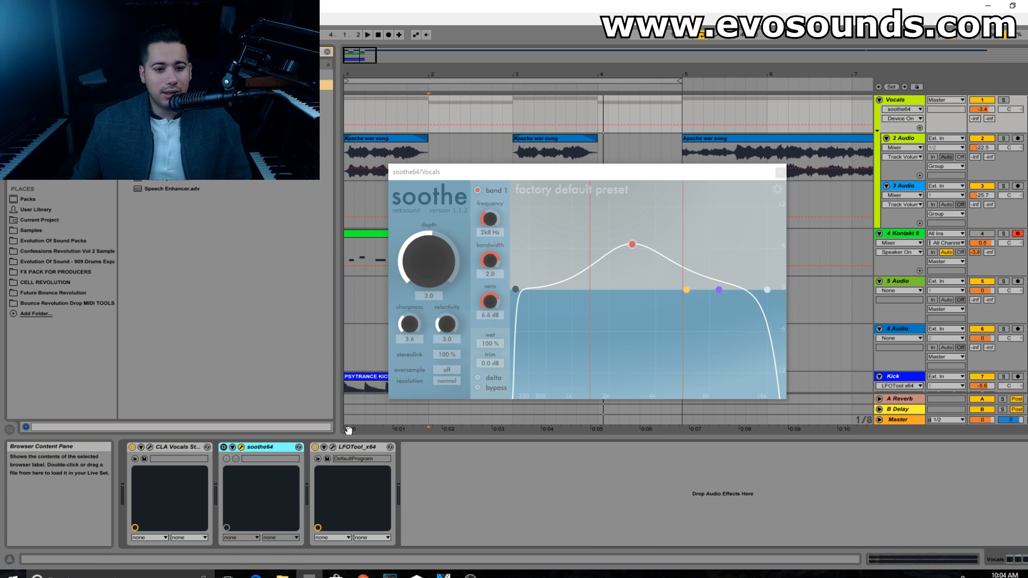
Step: Listen to the Vocals group with soothe64 active, close its window and switch to the Session View mixer
key(space)
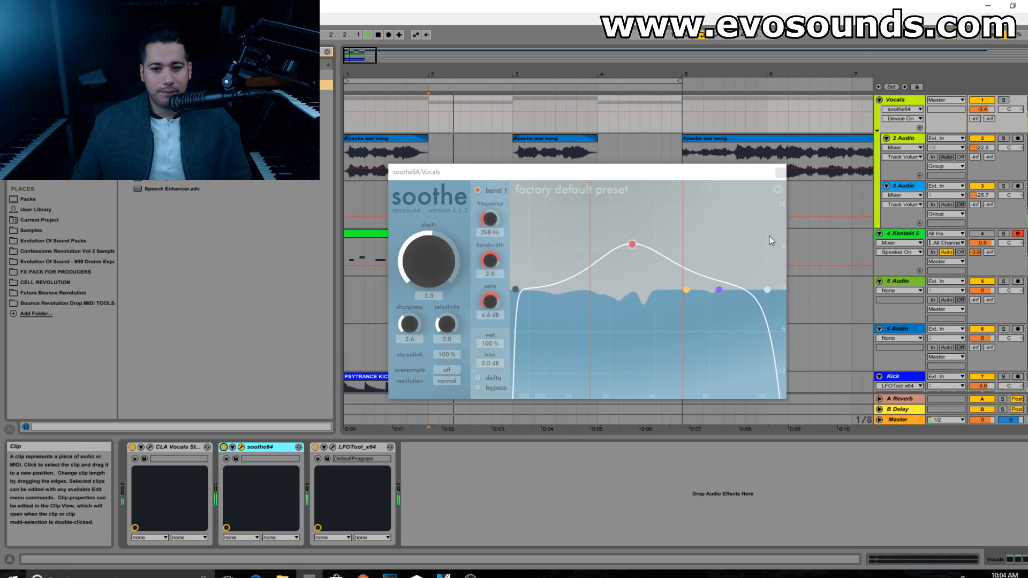
click(781, 172)
click(387, 209)
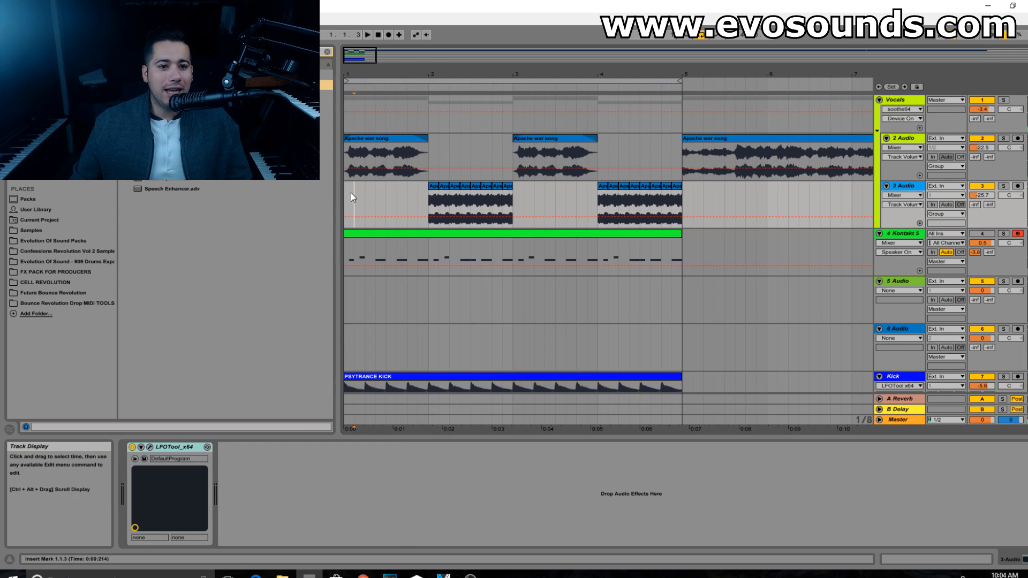
key(Tab)
Step: Try a reverb send of about -9 dB on the Vocals group and set its volume to 0.3 dB and 2 Audio's to -27.6 dB
drag(378, 298, 377, 293)
key(space)
drag(354, 256, 354, 225)
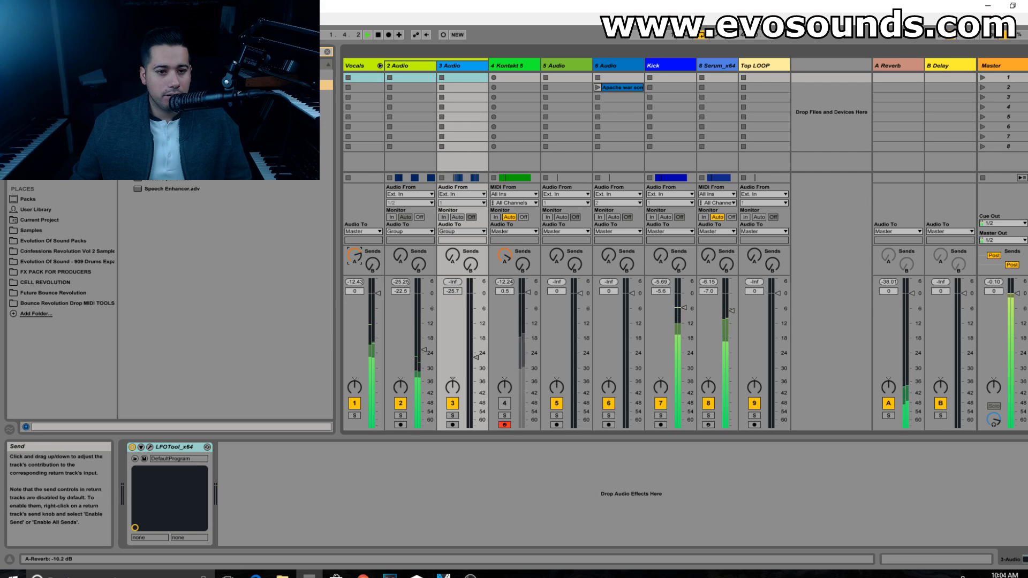
drag(378, 293, 378, 298)
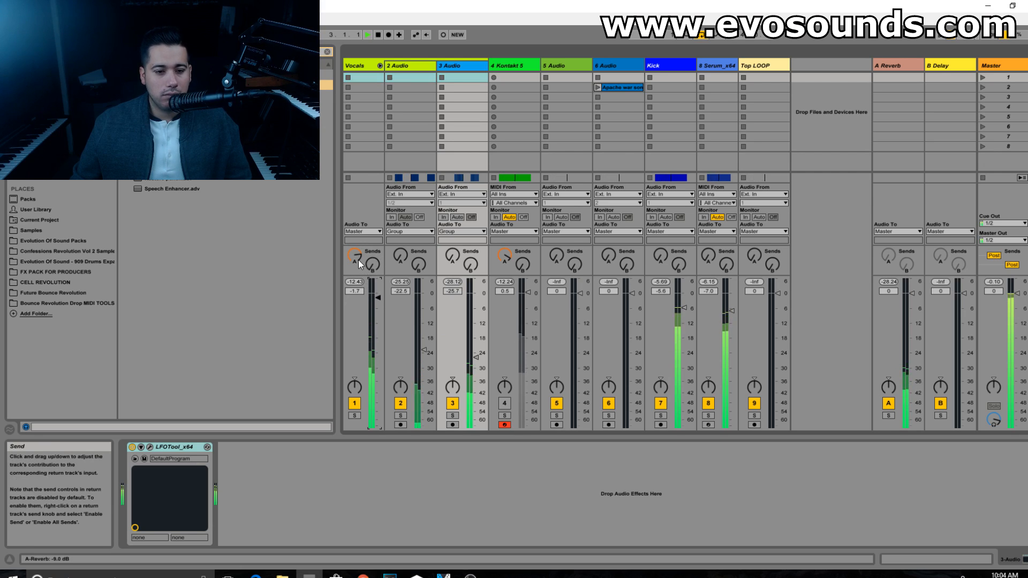
drag(421, 351, 420, 359)
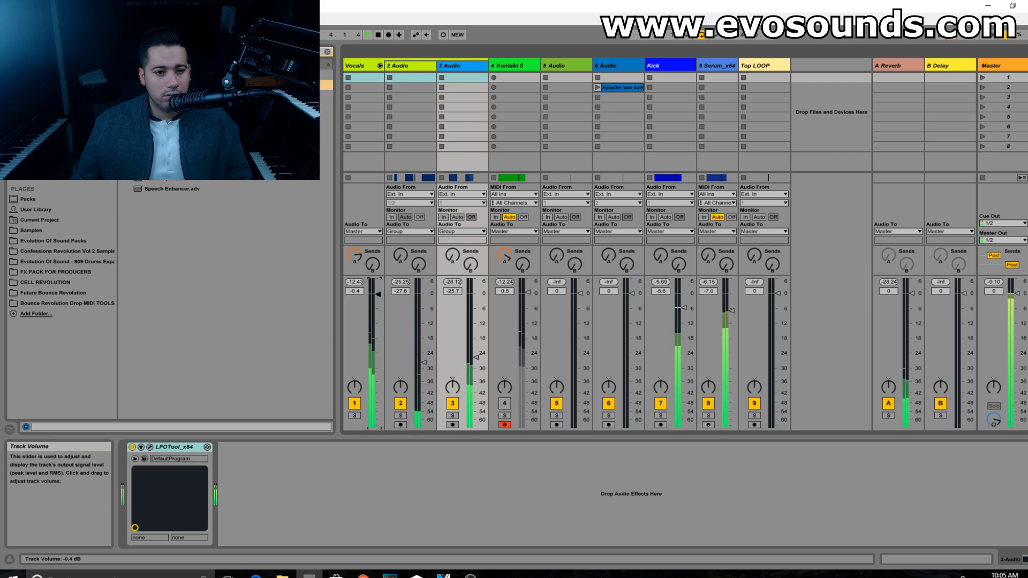
drag(378, 298, 377, 291)
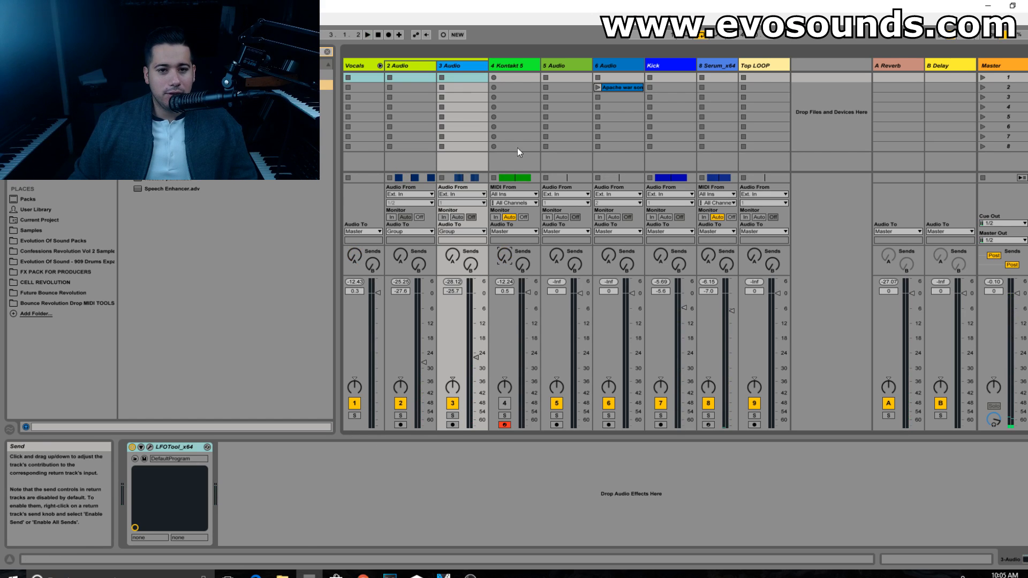
Step: Unmute the Kontakt 5 track, mute the Vocals group and raise Kontakt 5's volume to 5.3 dB during playback
click(505, 403)
click(357, 406)
key(Delete)
key(space)
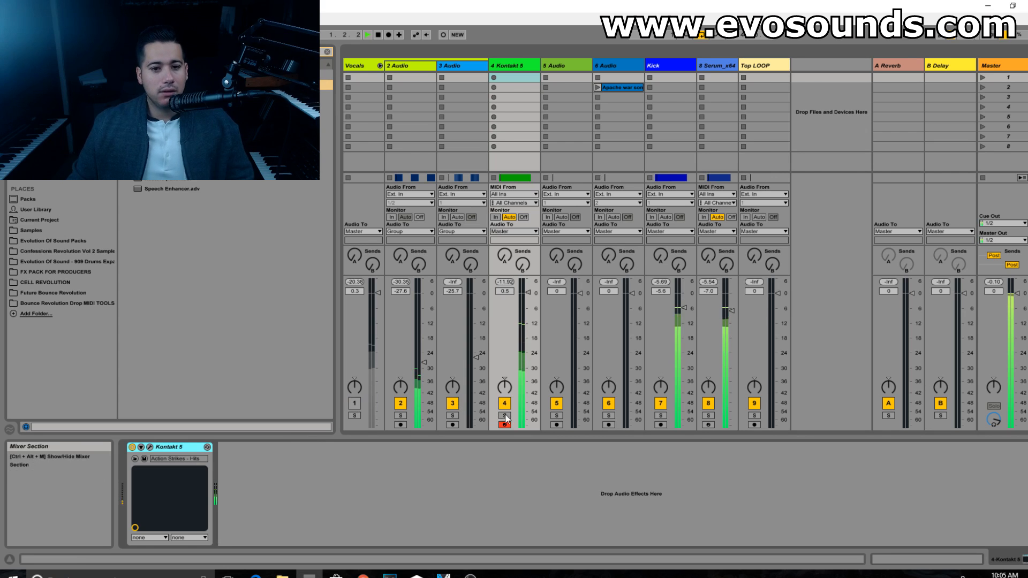
drag(529, 295, 528, 285)
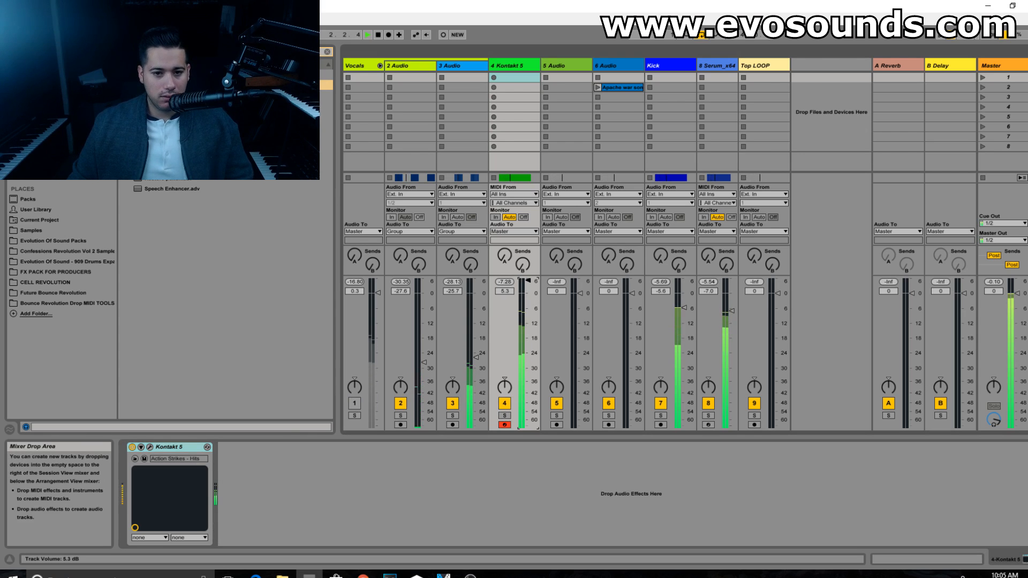
Step: Return to the Arrangement View and add EQ Eight after Kontakt 5 on the 4 Kontakt 5 track
key(Tab)
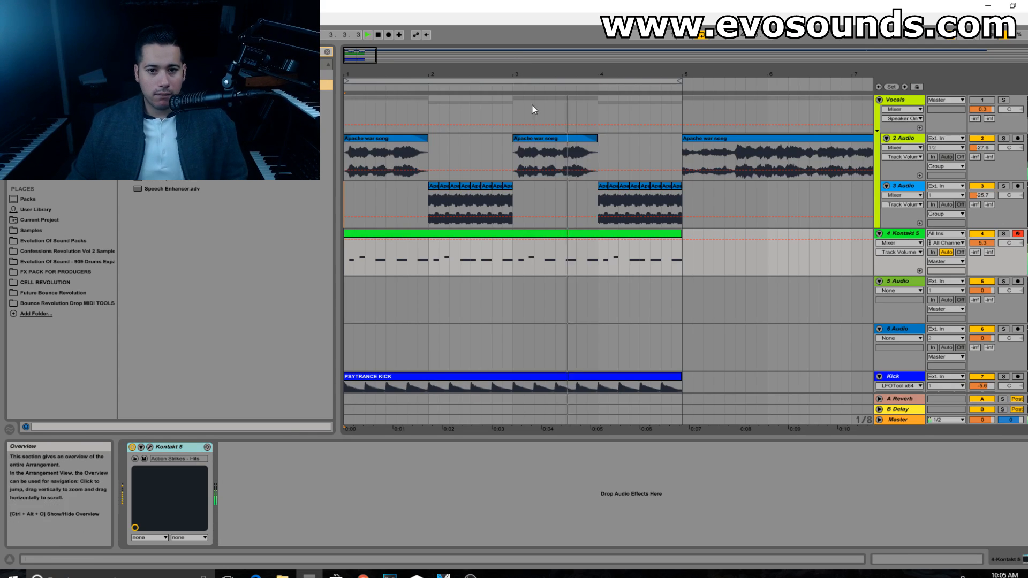
key(space)
click(328, 54)
click(30, 80)
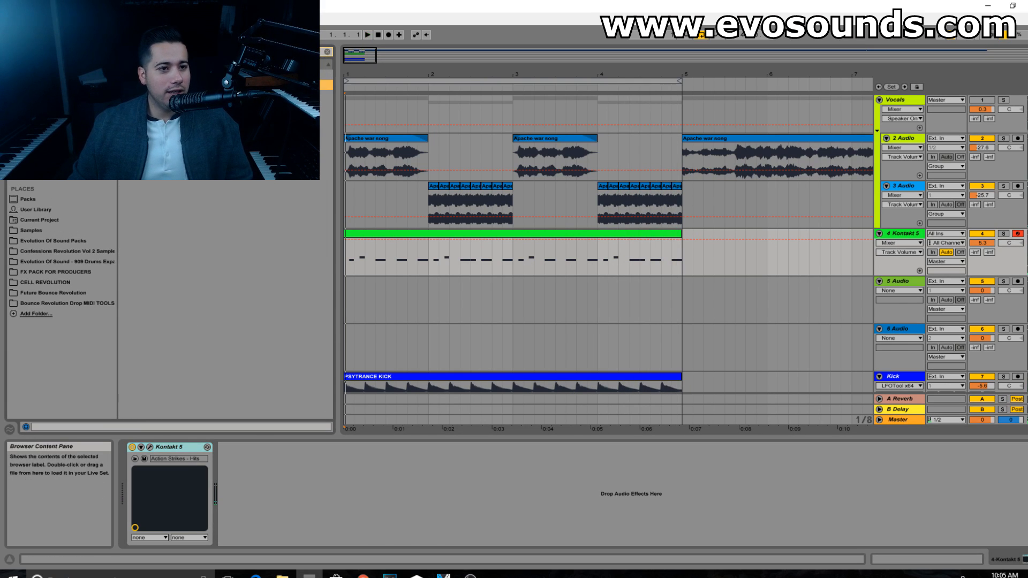
drag(263, 455, 265, 459)
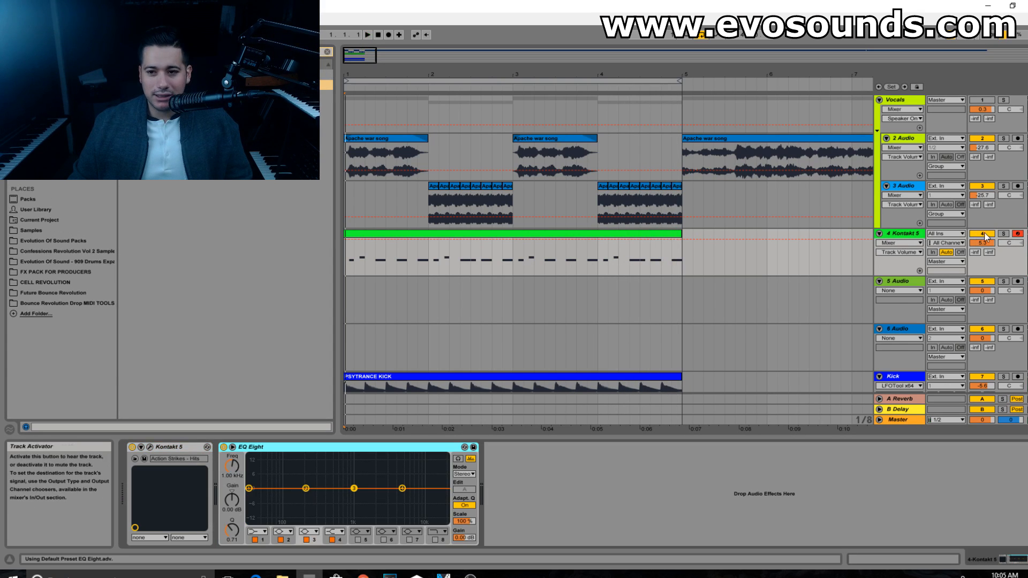
Step: Solo the Kontakt 5 track and cut EQ Eight's band 3 to about -4.83 dB at 311 Hz during playback
click(1003, 233)
key(space)
drag(354, 489, 319, 499)
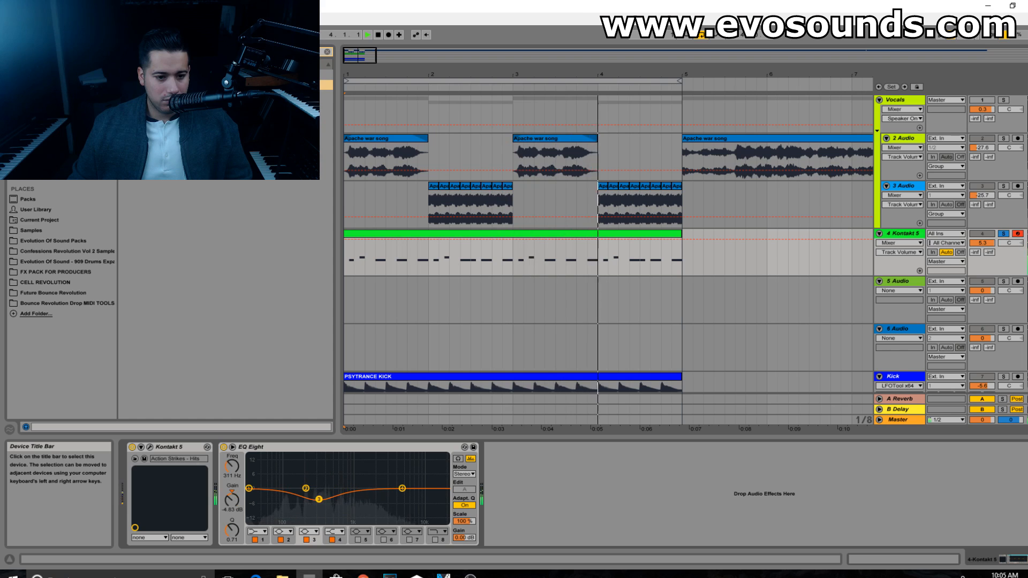
Step: Boost EQ Eight's band 4 to about 2.60 dB at 1.64 kHz and compare the sound with the EQ bypassed
drag(402, 488, 368, 482)
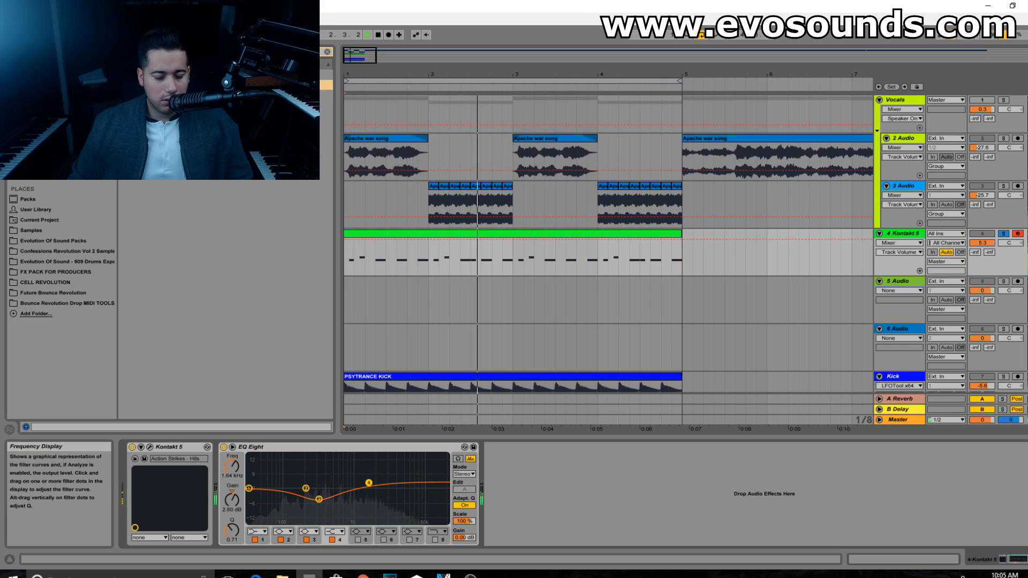
click(224, 447)
click(223, 447)
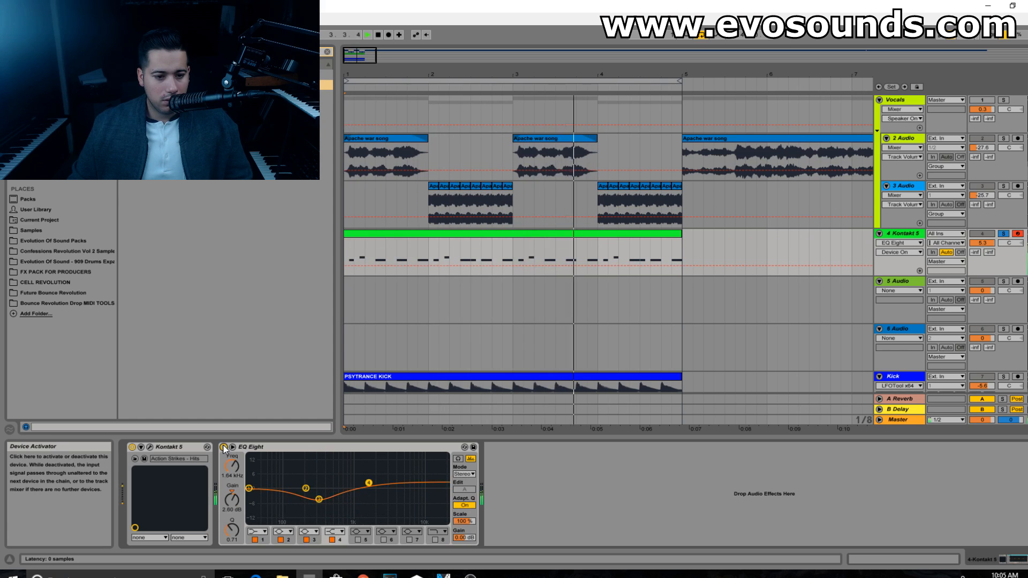
Step: Change EQ Eight's band 1 to a low cut and move it to about 167 Hz
click(249, 488)
click(259, 533)
click(259, 475)
drag(249, 496, 300, 490)
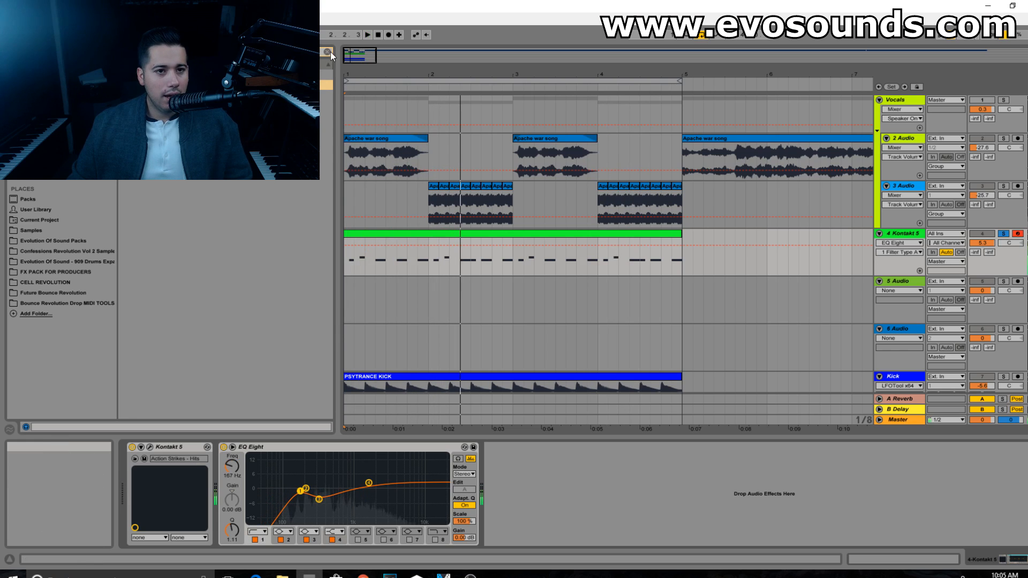
Step: Add a Compressor after EQ Eight on the Kontakt 5 track and unsolo the track to play the full mix
click(328, 51)
text(comp)
drag(171, 84, 504, 492)
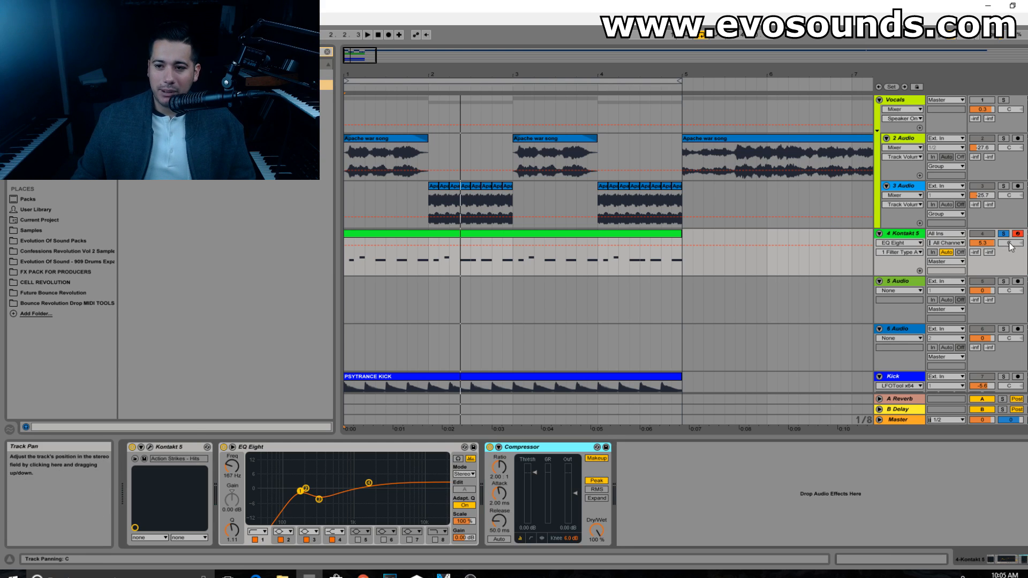
key(space)
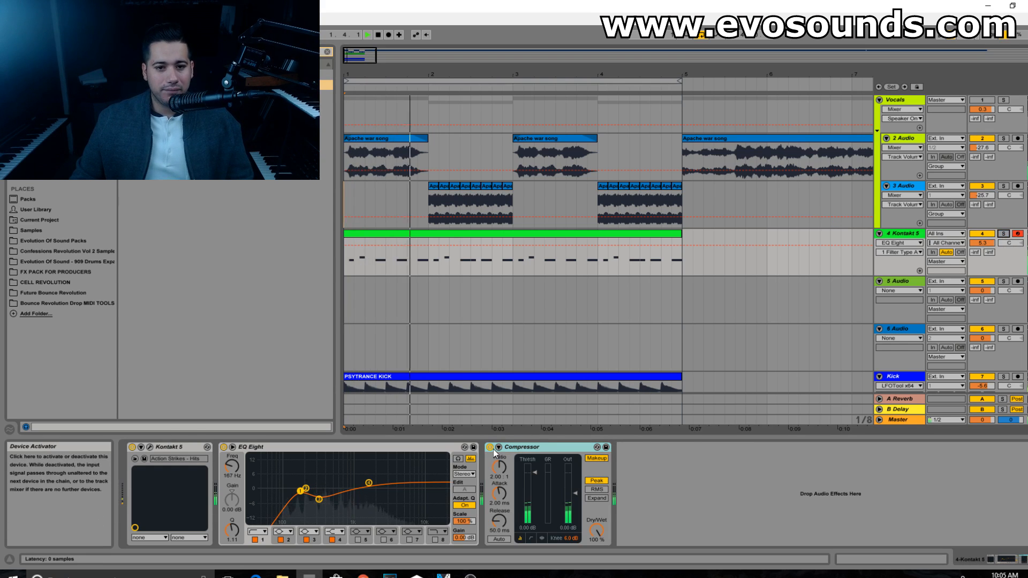
Step: Turn off the Compressor's Makeup and set an infinite ratio, 4.16 ms attack, 17.5 ms release and about -48.4 dB threshold
click(597, 458)
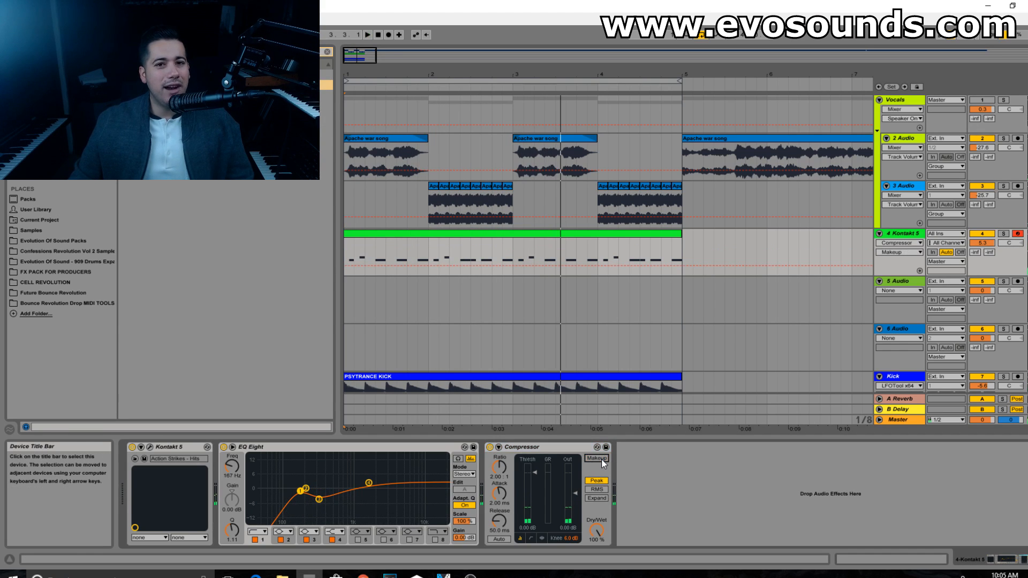
drag(496, 508, 505, 500)
key(space)
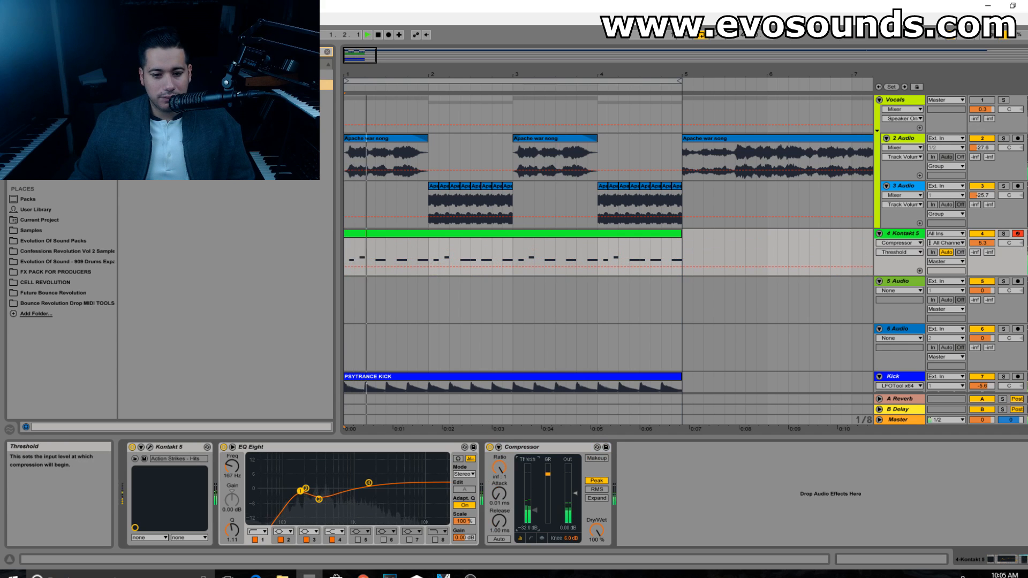
mouse_move(534, 516)
mouse_down()
mouse_move(499, 482)
mouse_move(499, 446)
mouse_move(499, 495)
mouse_move(535, 517)
mouse_up()
key(space)
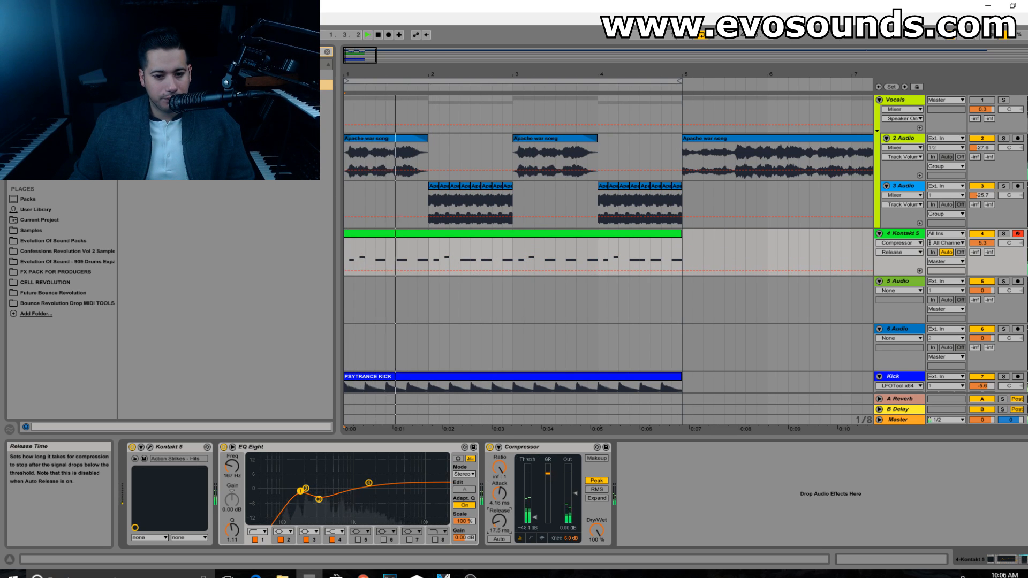
Step: Set the Compressor's ratio to 6.30:1 and its threshold to about -36.5 dB during playback
key(space)
mouse_move(503, 470)
mouse_down()
mouse_move(503, 498)
mouse_move(500, 453)
mouse_up()
key(space)
drag(534, 508, 534, 512)
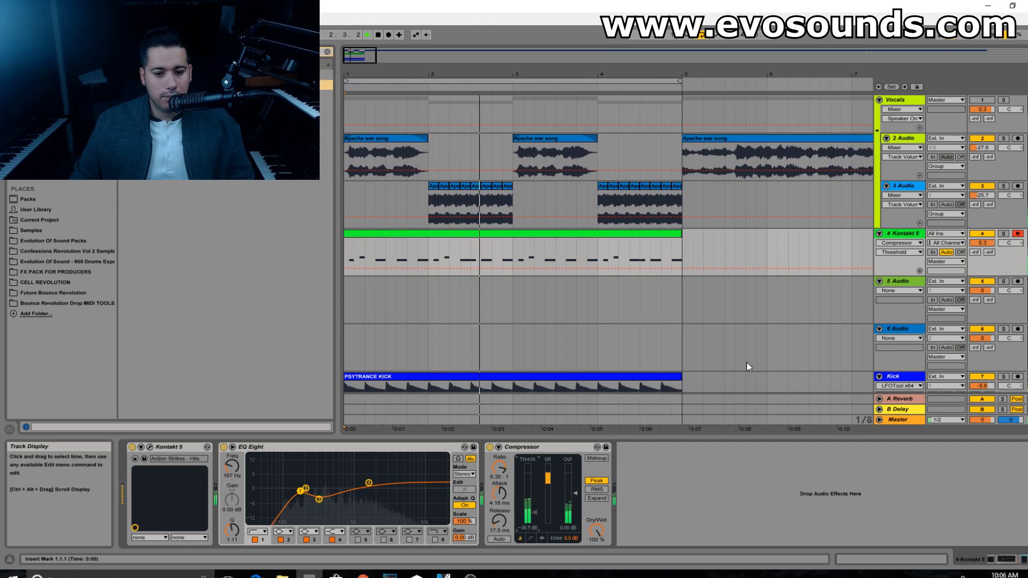
Step: Reset the Kontakt 5 track's volume to 0 dB
drag(982, 243, 982, 248)
right_click(988, 244)
click(970, 273)
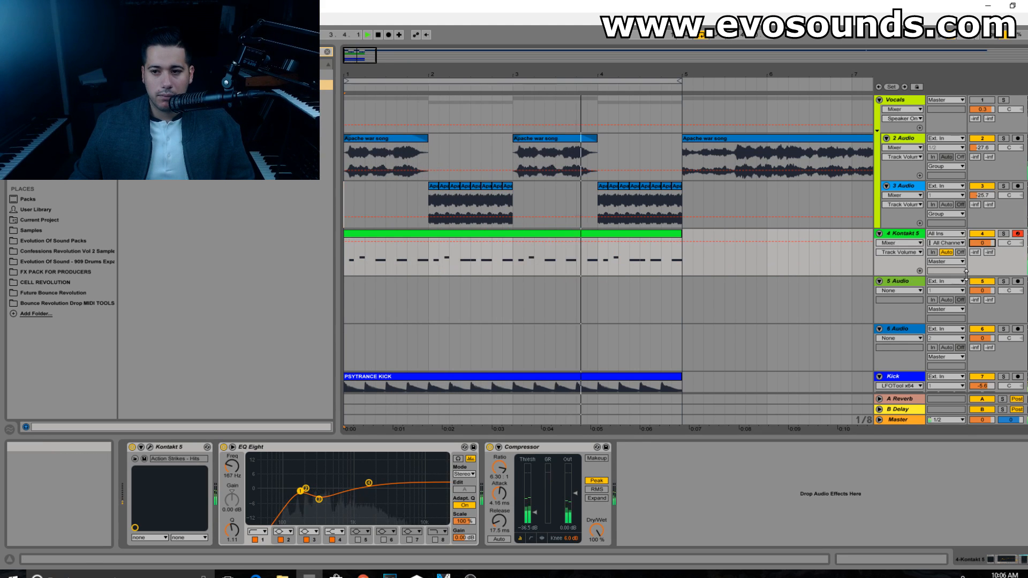
Step: Raise EQ Eight's band 4 to about 3.84 dB at 1.55 kHz and set Kontakt 5's volume to 6.0 dB in the Session View
click(909, 234)
key(space)
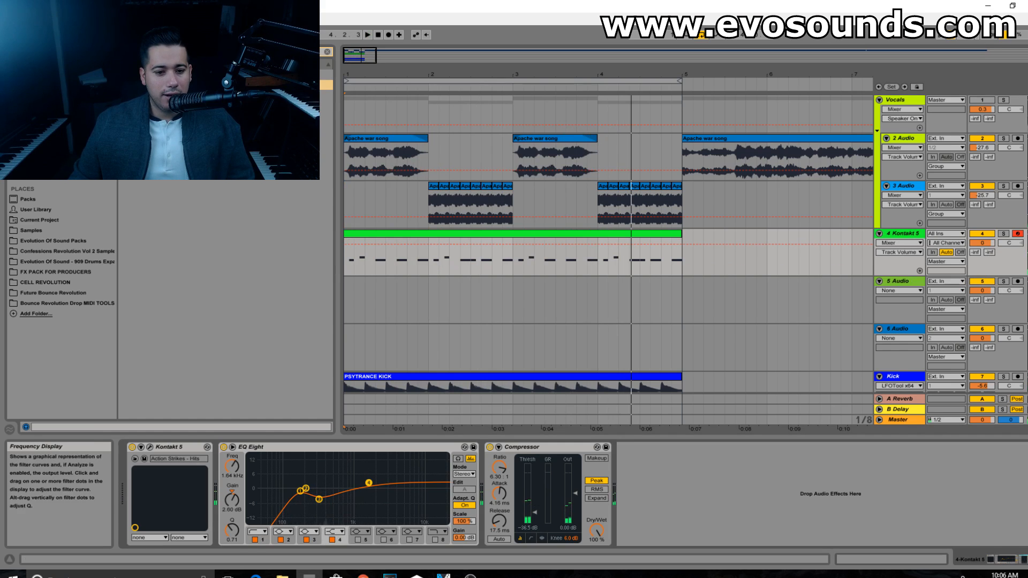
key(space)
key(Tab)
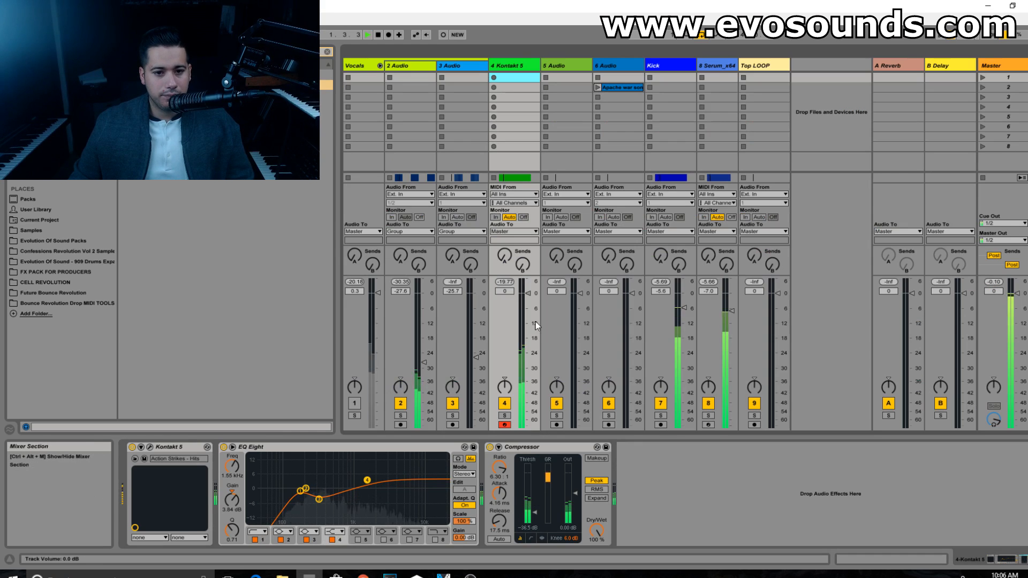
drag(527, 293, 528, 279)
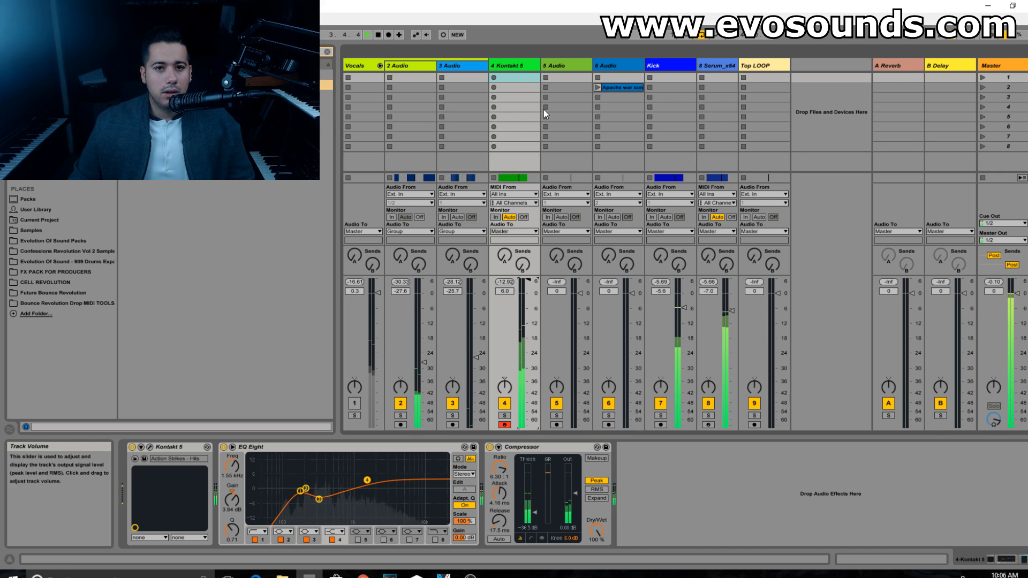
Step: Add S1 Imager Stereo after the Compressor on the Kontakt 5 track and set its width to 1.65
click(518, 66)
key(space)
click(325, 71)
click(326, 52)
drag(241, 116, 638, 514)
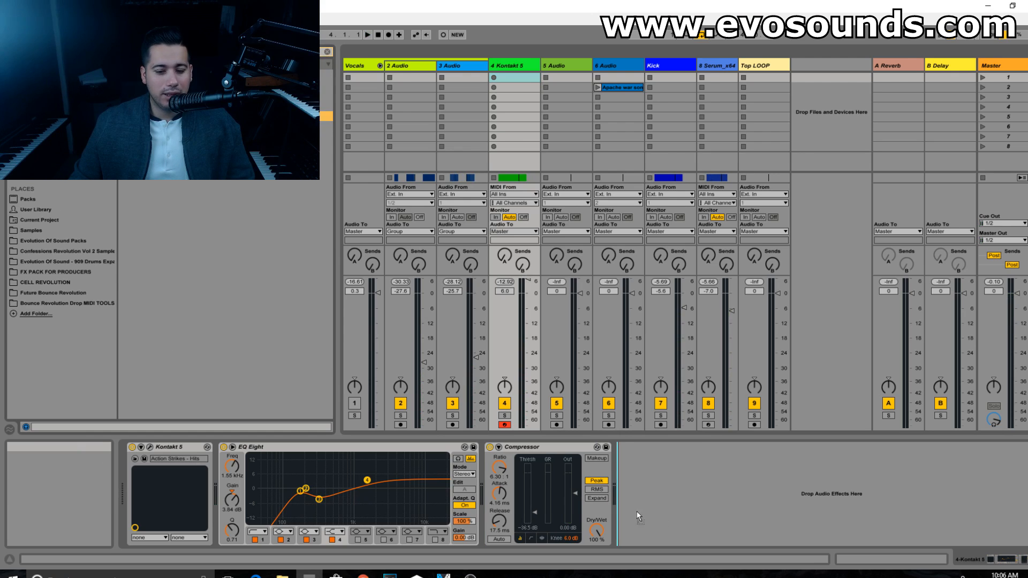
key(space)
drag(437, 257, 435, 242)
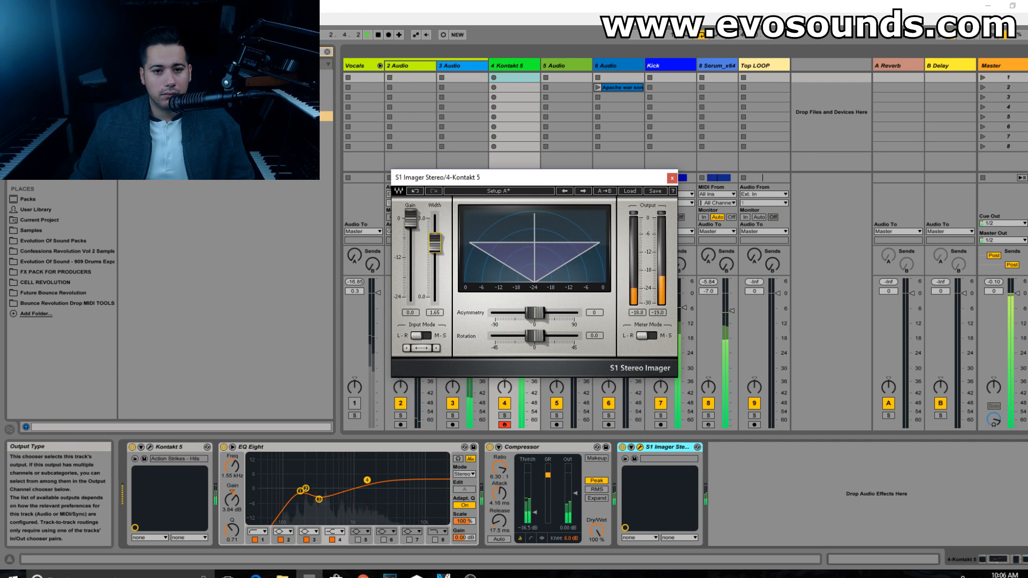
click(671, 179)
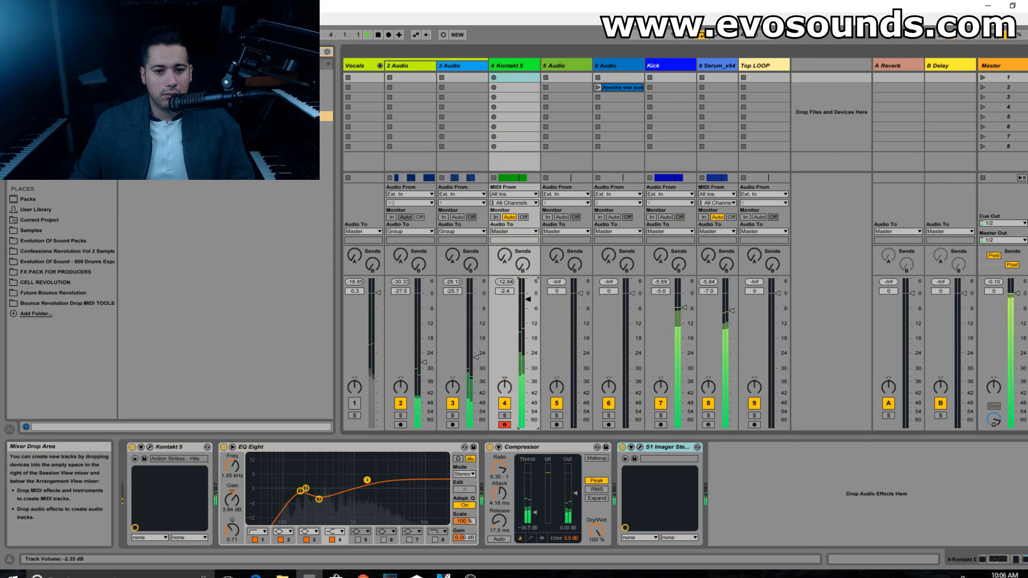
Step: Set Kontakt 5's volume to 6.0 dB with a -9.0 dB reverb send, and shift EQ Eight's band 3 to about -4.59 dB at 381 Hz
drag(528, 294, 528, 285)
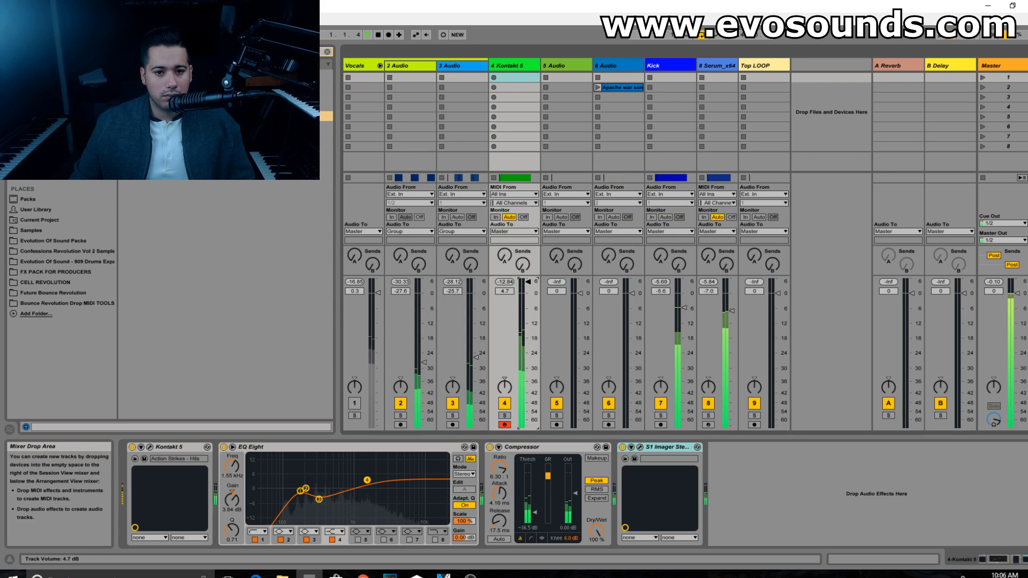
drag(527, 293, 527, 298)
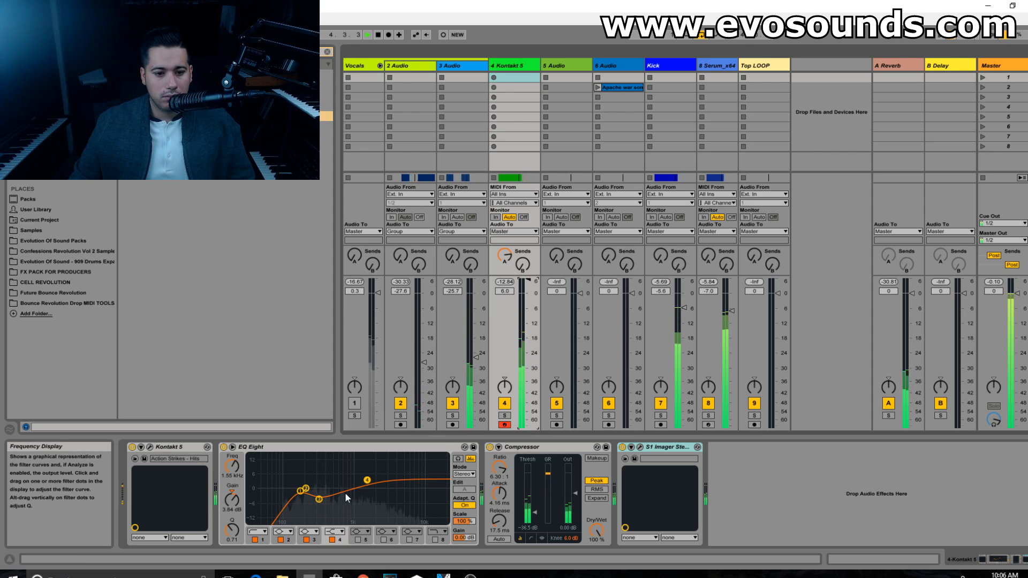
drag(318, 499, 324, 498)
Step: Compare Kontakt 5 soloed and in the mix with the Compressor bypassed, and set the Compressor's attack to 27.4 ms
click(504, 415)
click(489, 447)
click(505, 415)
click(489, 447)
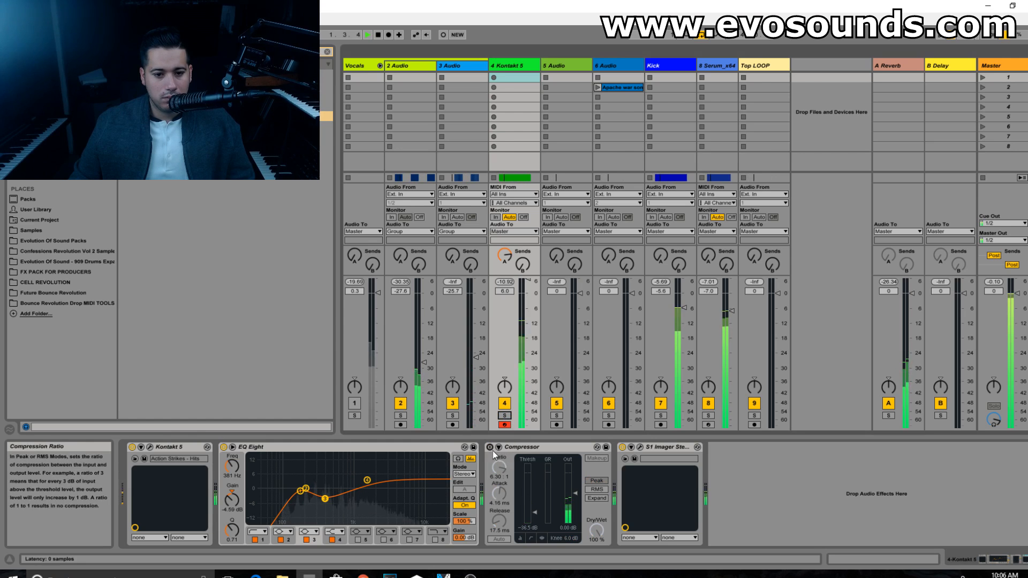
drag(499, 493, 499, 478)
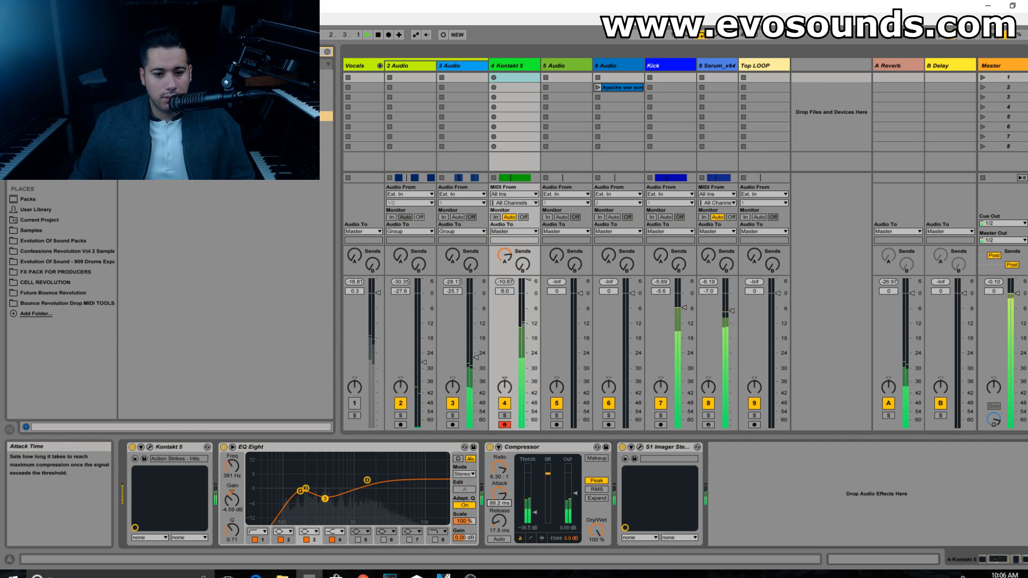
Step: Unmute the Vocals group and lower Kontakt 5's volume to 1.6 dB against it during playback
drag(528, 280, 528, 287)
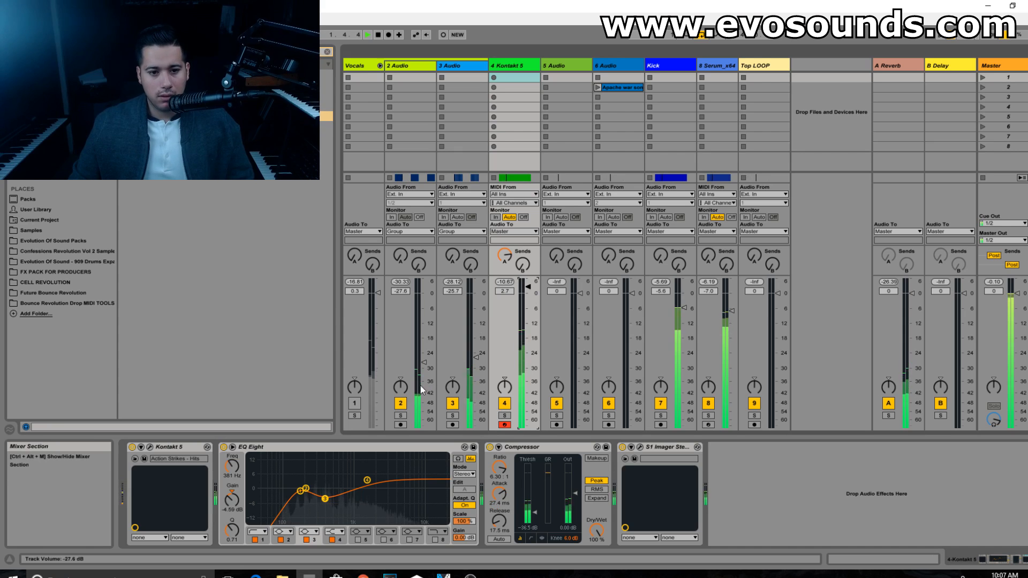
click(351, 405)
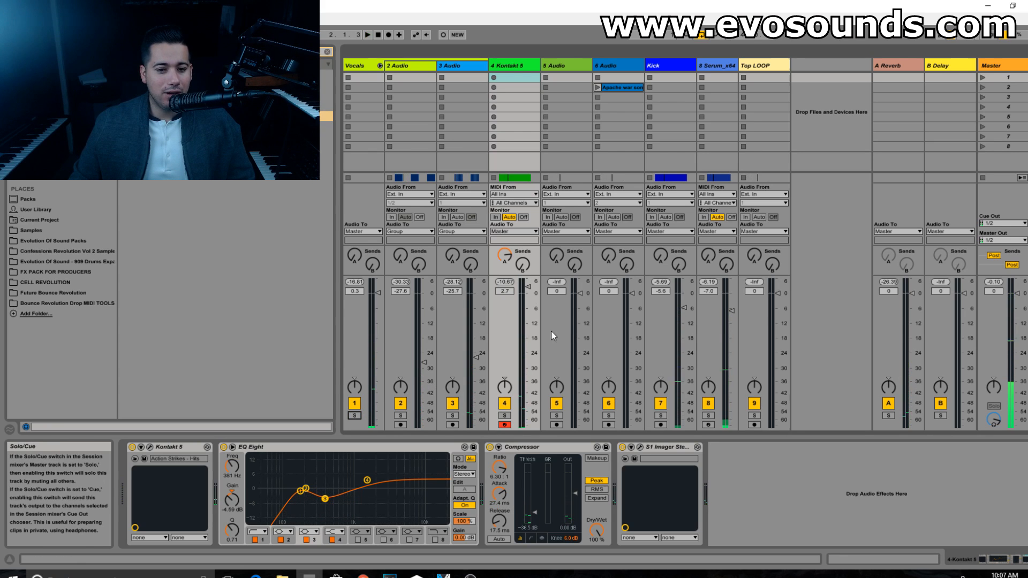
key(space)
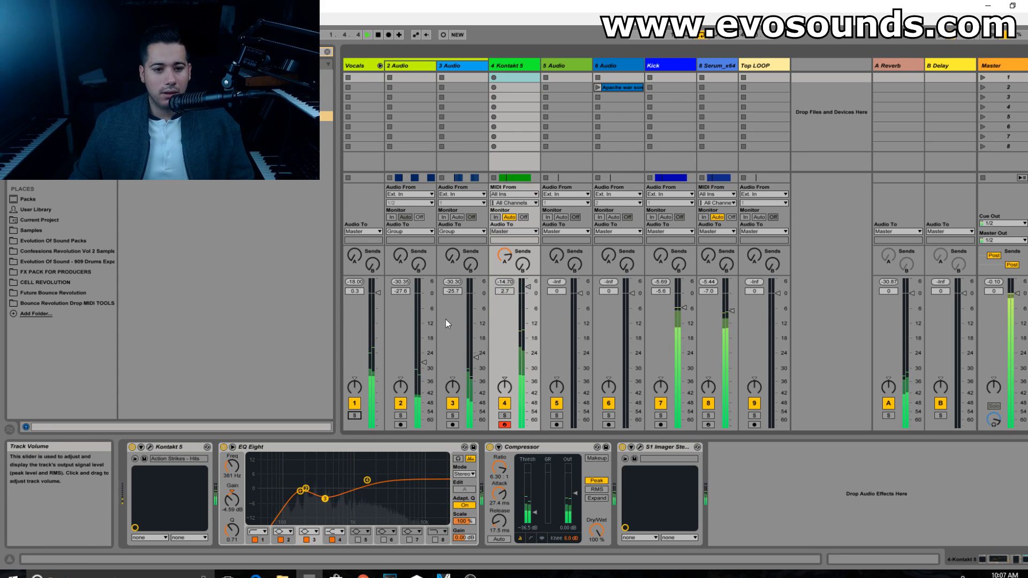
drag(528, 287, 528, 289)
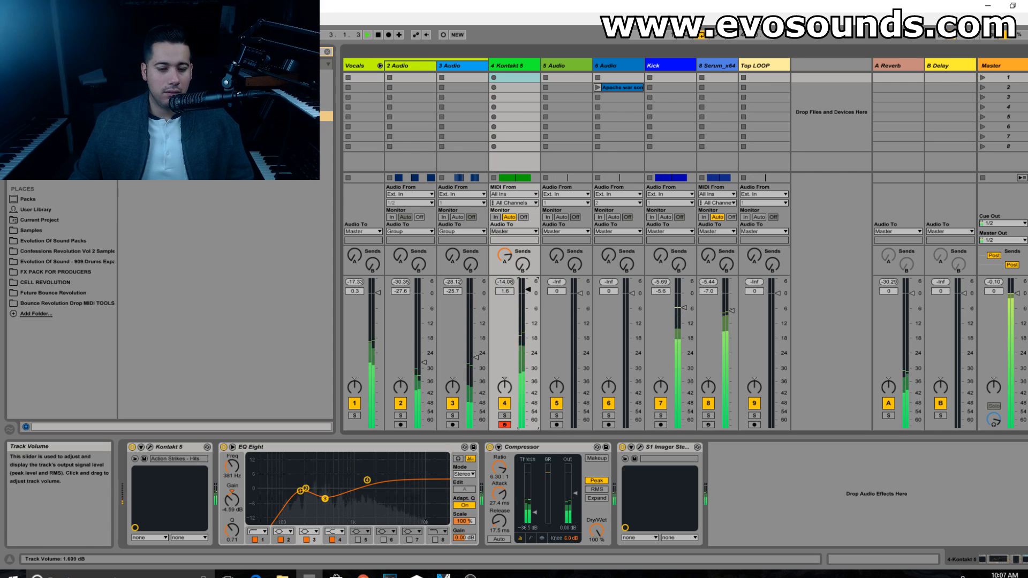
key(space)
Step: Review the device chains of the Vocals group and the Serum bass track, including the Serum plug-in's settings
click(364, 66)
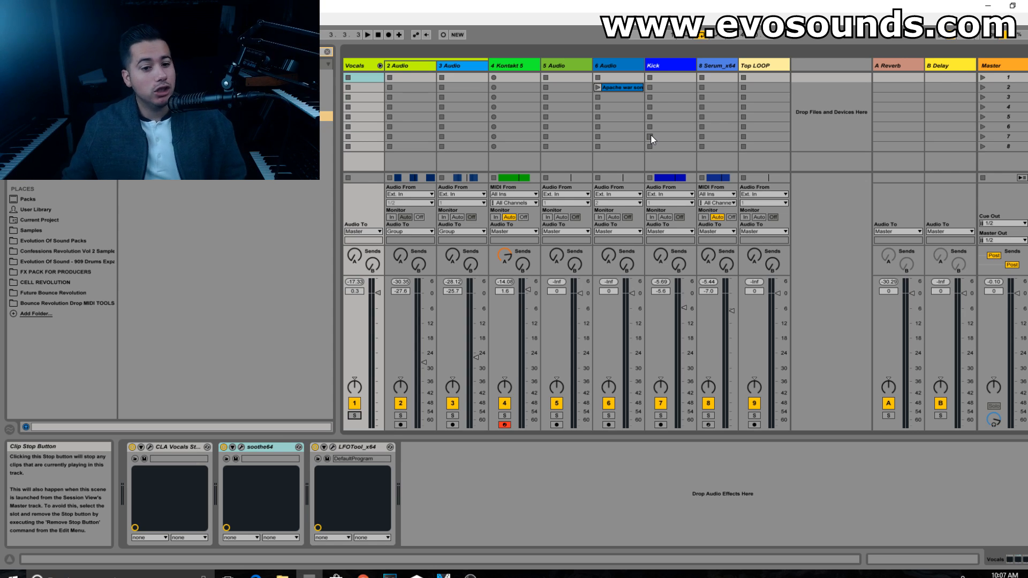
key(Tab)
key(Tab)
key(Tab)
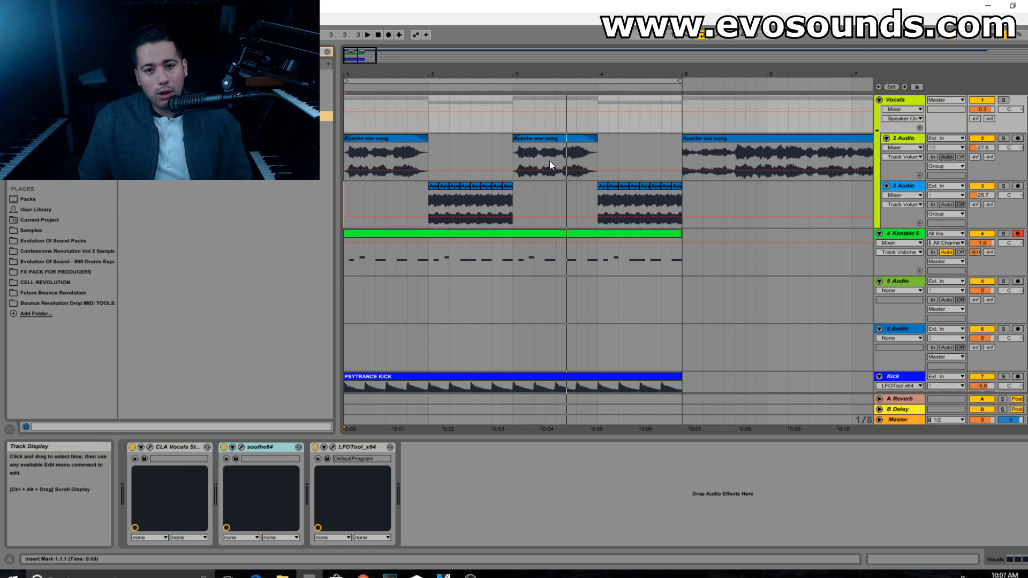
scroll(549, 160, down, 3)
click(829, 329)
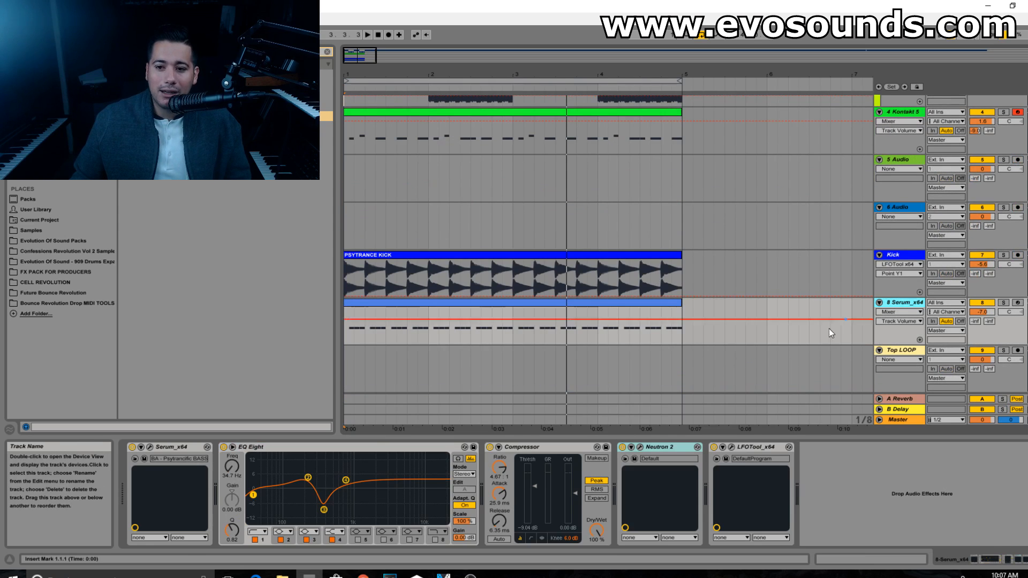
click(150, 446)
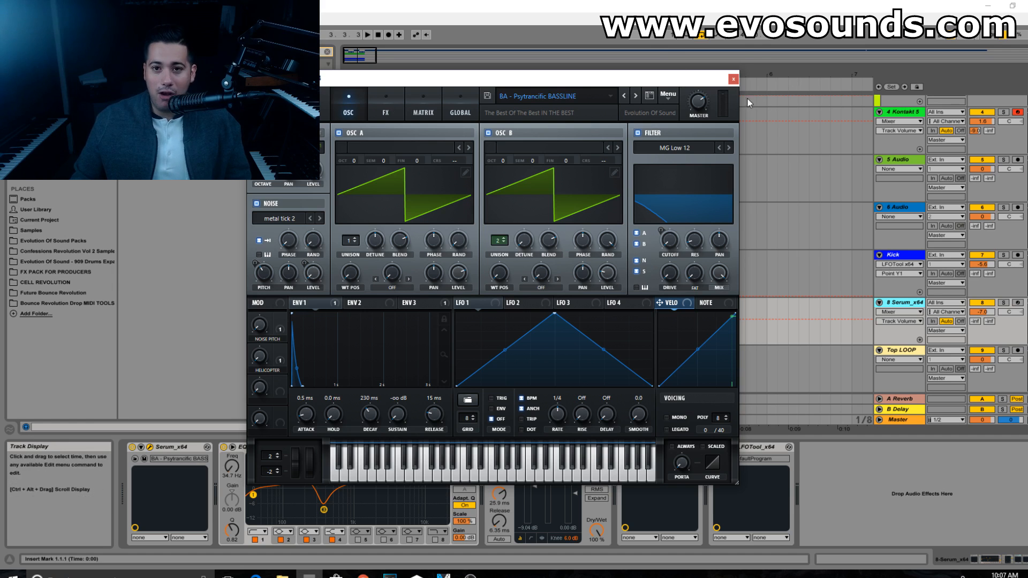
click(733, 79)
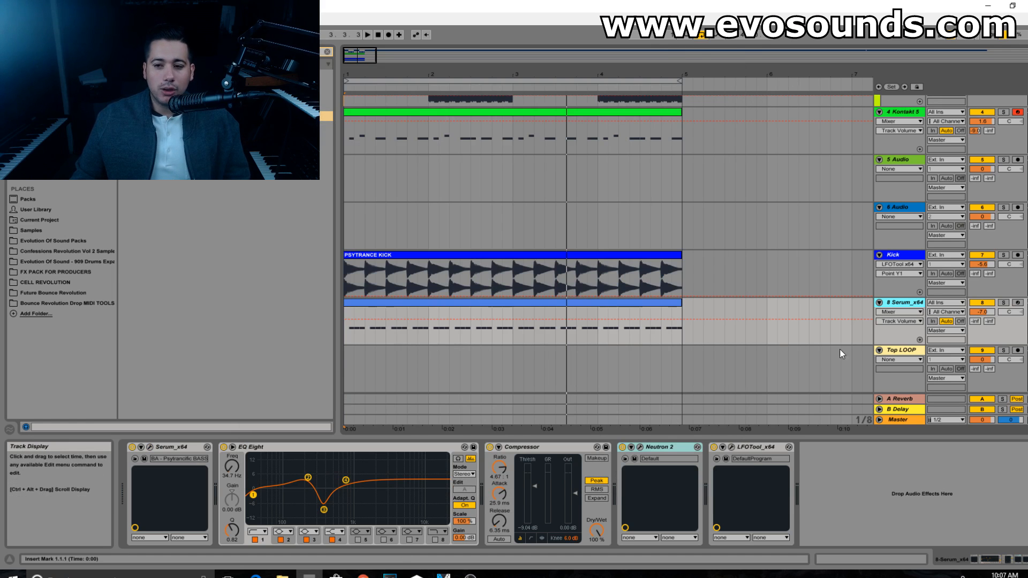
Step: Examine iZotope Ozone 7 and WLM Meter 5.1 on the Master track during playback, with Ozone's Maximizer in full view
key(Tab)
click(995, 68)
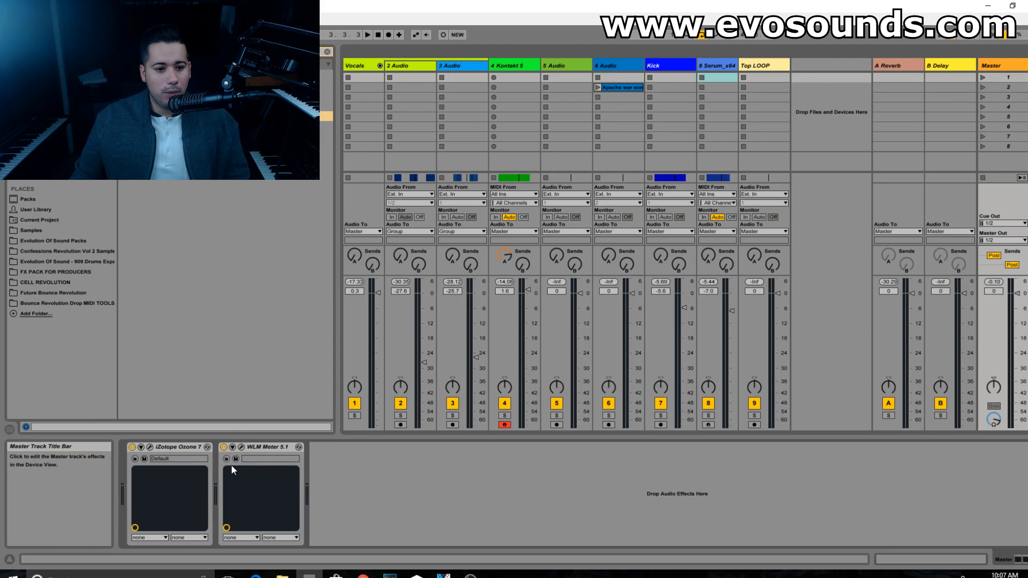
click(149, 447)
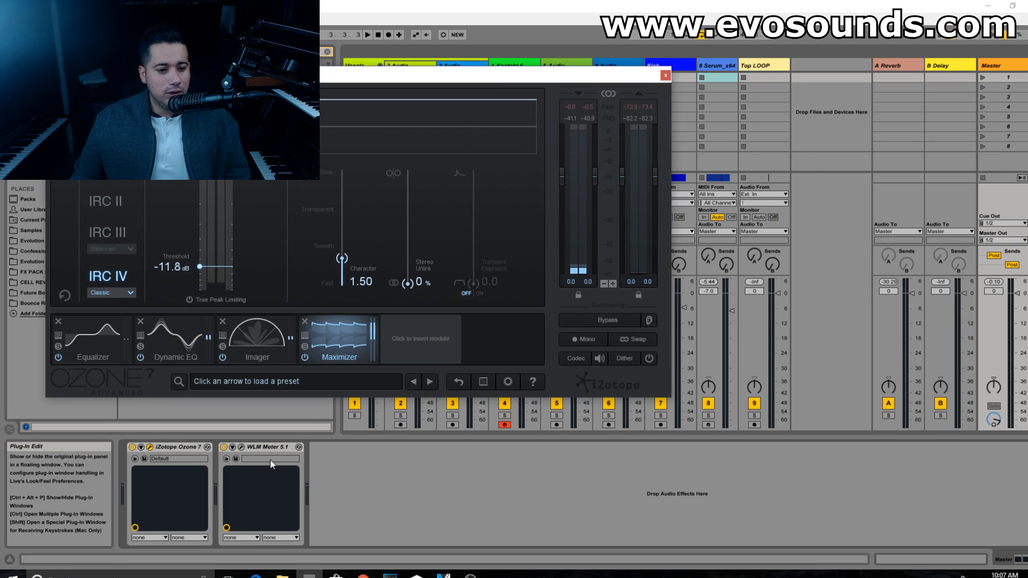
click(241, 449)
key(space)
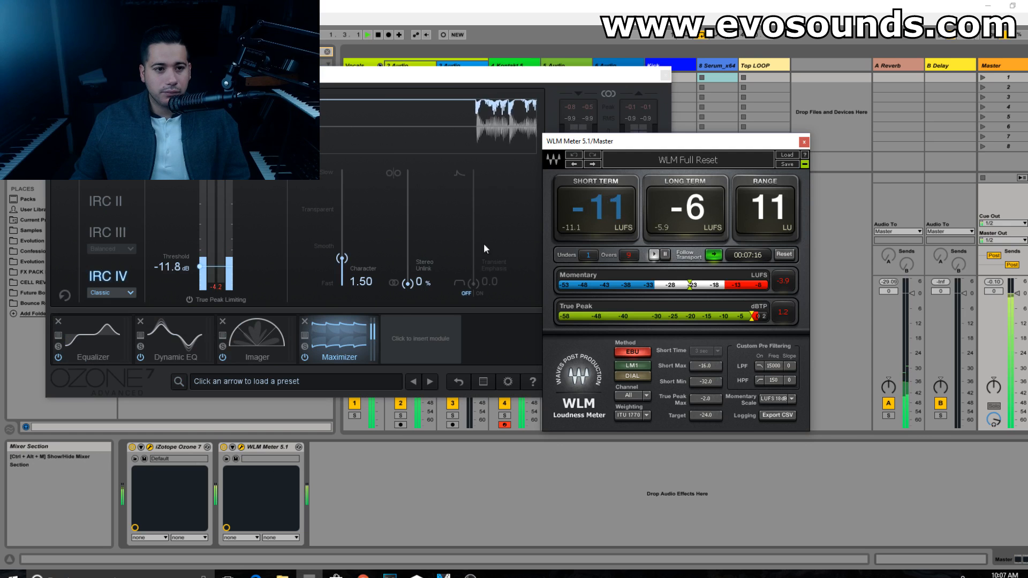
drag(518, 76, 847, 36)
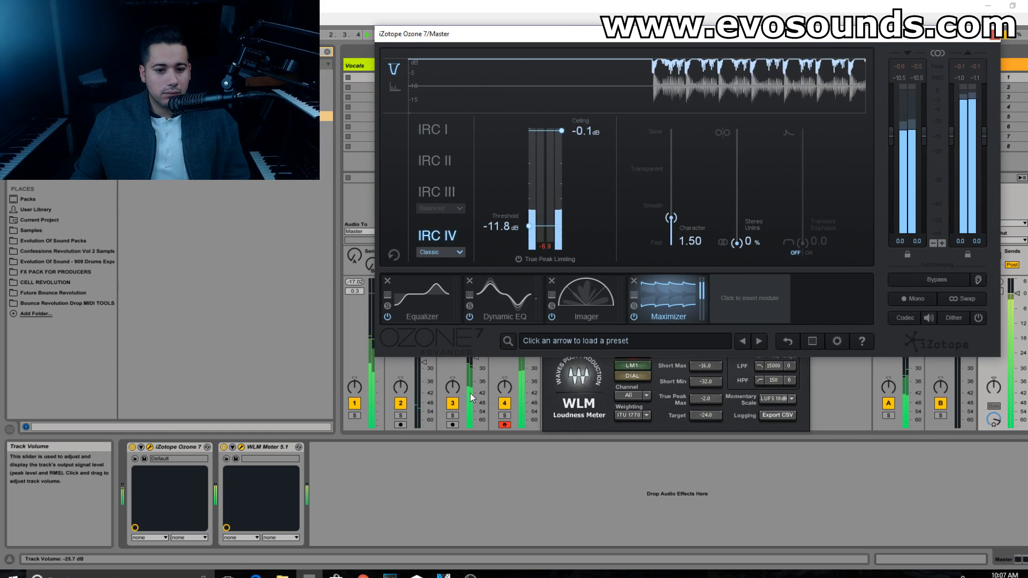
Step: Mute the 3 Audio track, try an Ozone 7 Maximizer threshold of -14.4 dB and check the loudness on the WLM Meter
click(453, 404)
drag(509, 229, 507, 237)
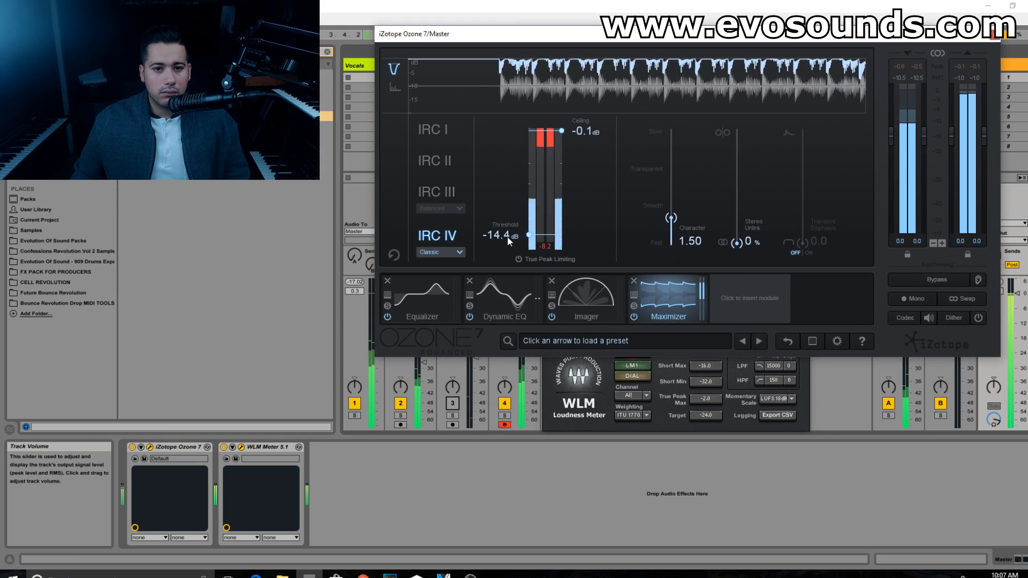
click(602, 390)
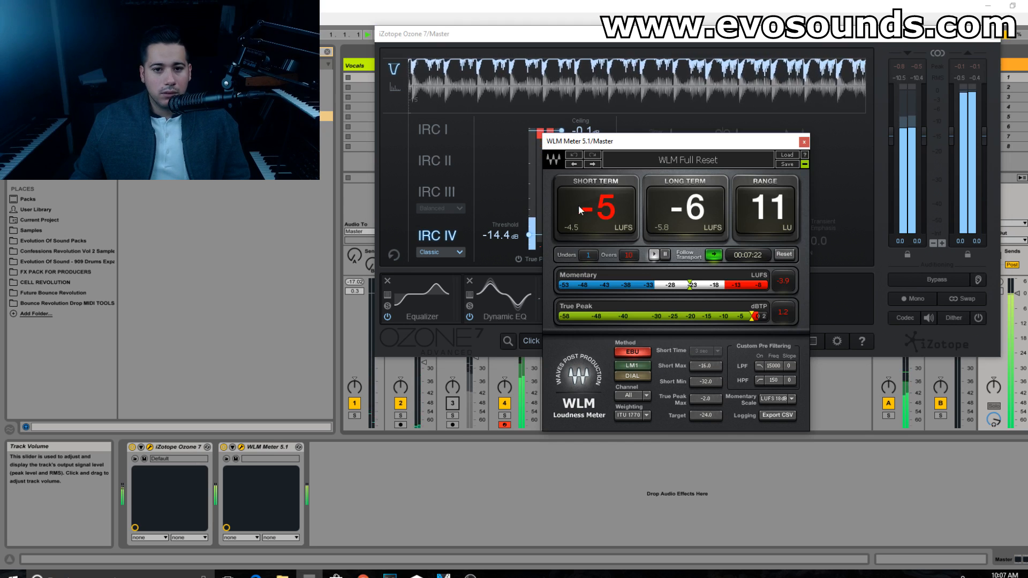
Step: Raise the Ozone 7 Maximizer threshold again, close Ozone and delete WLM Meter 5.1 from the Master track
drag(486, 236, 508, 230)
click(994, 35)
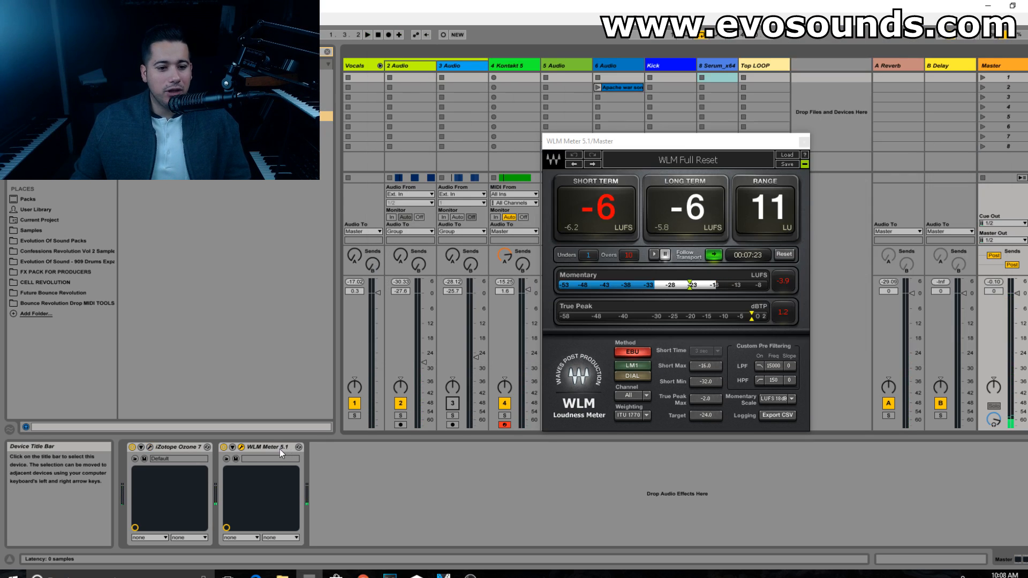
key(Delete)
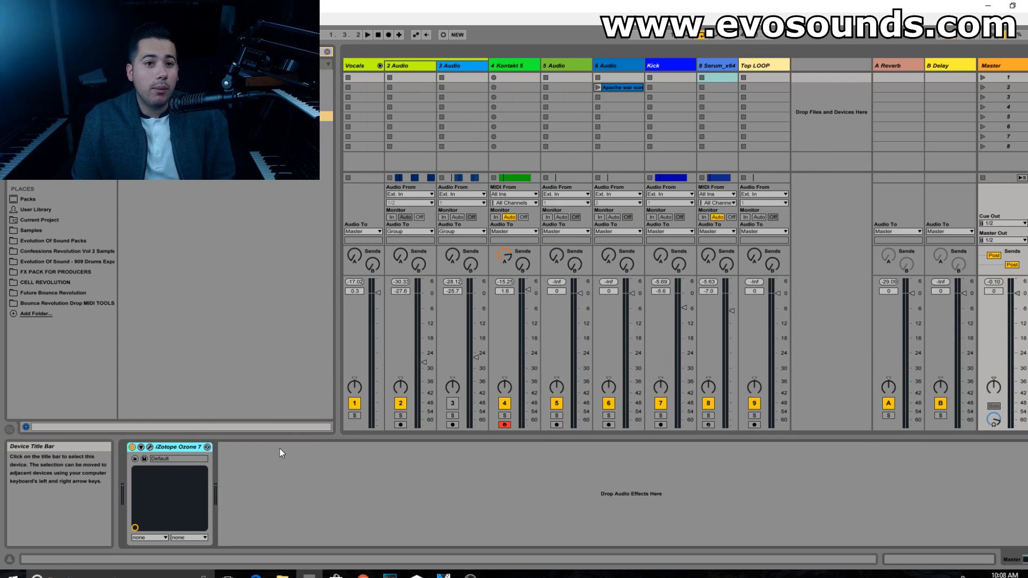